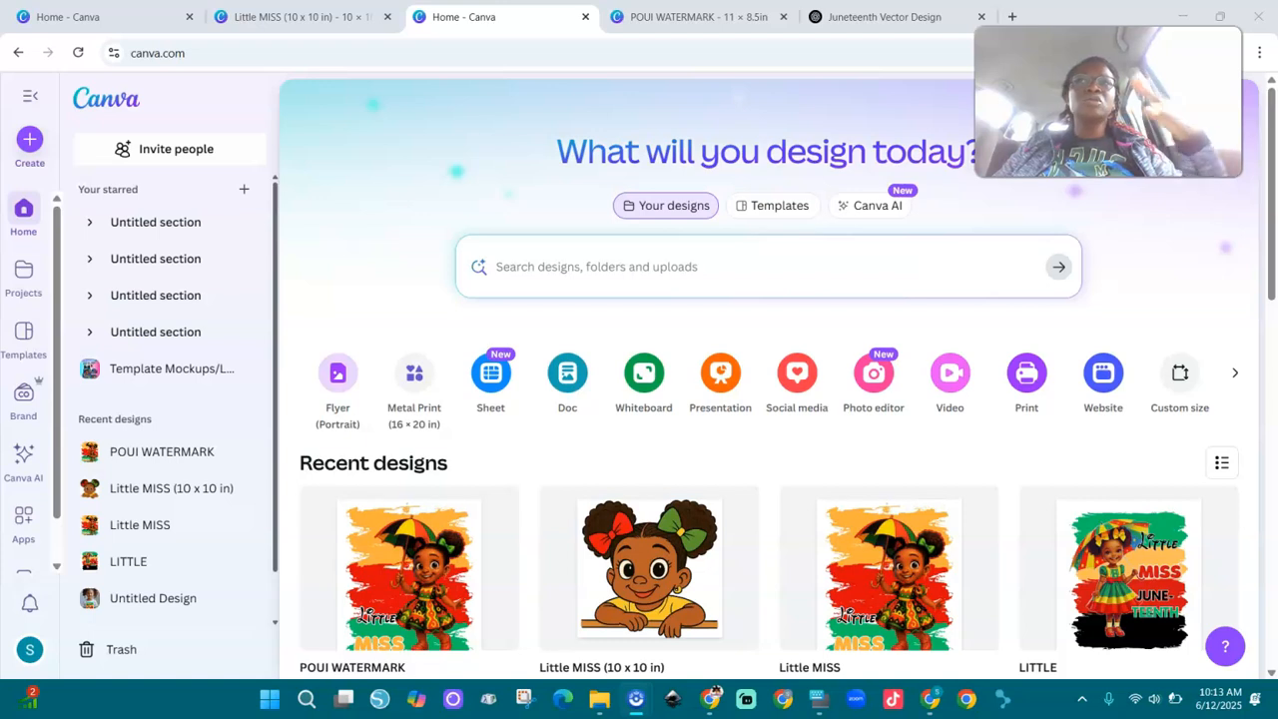
# Step: Create a new custom-size design 10 in wide and 10 in high
pyautogui.click(100, 619)
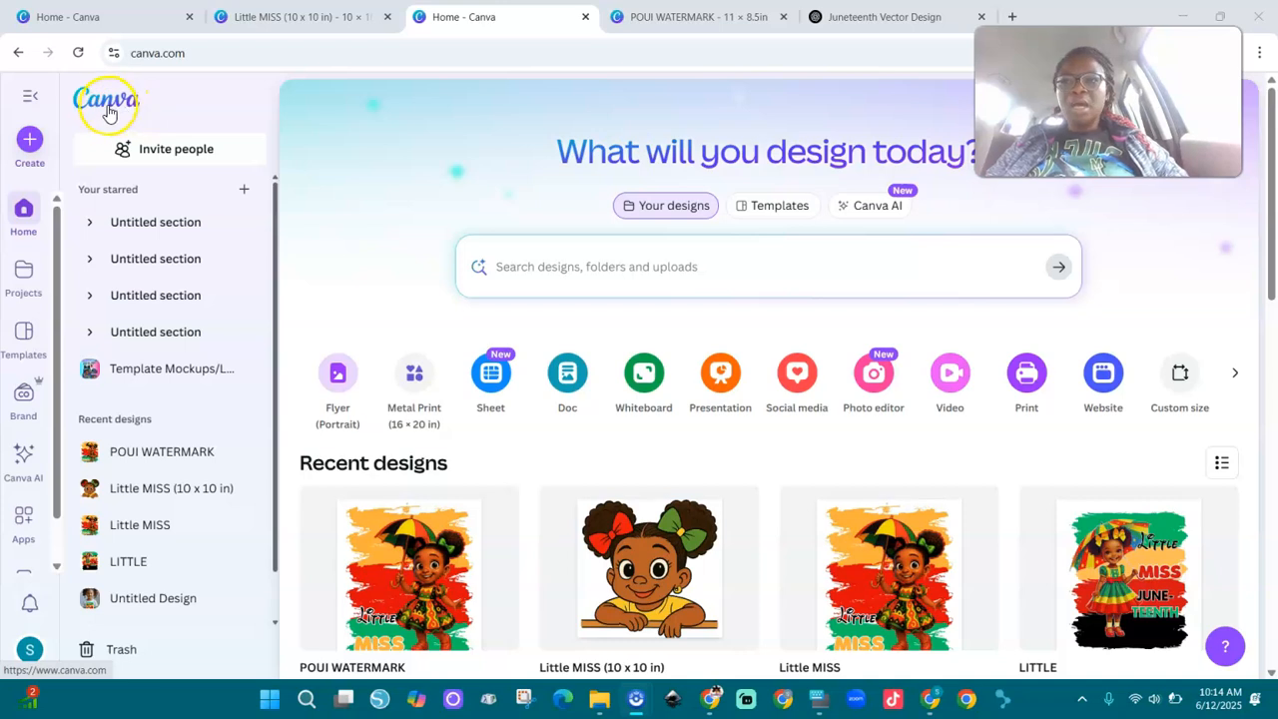
pyautogui.click(30, 141)
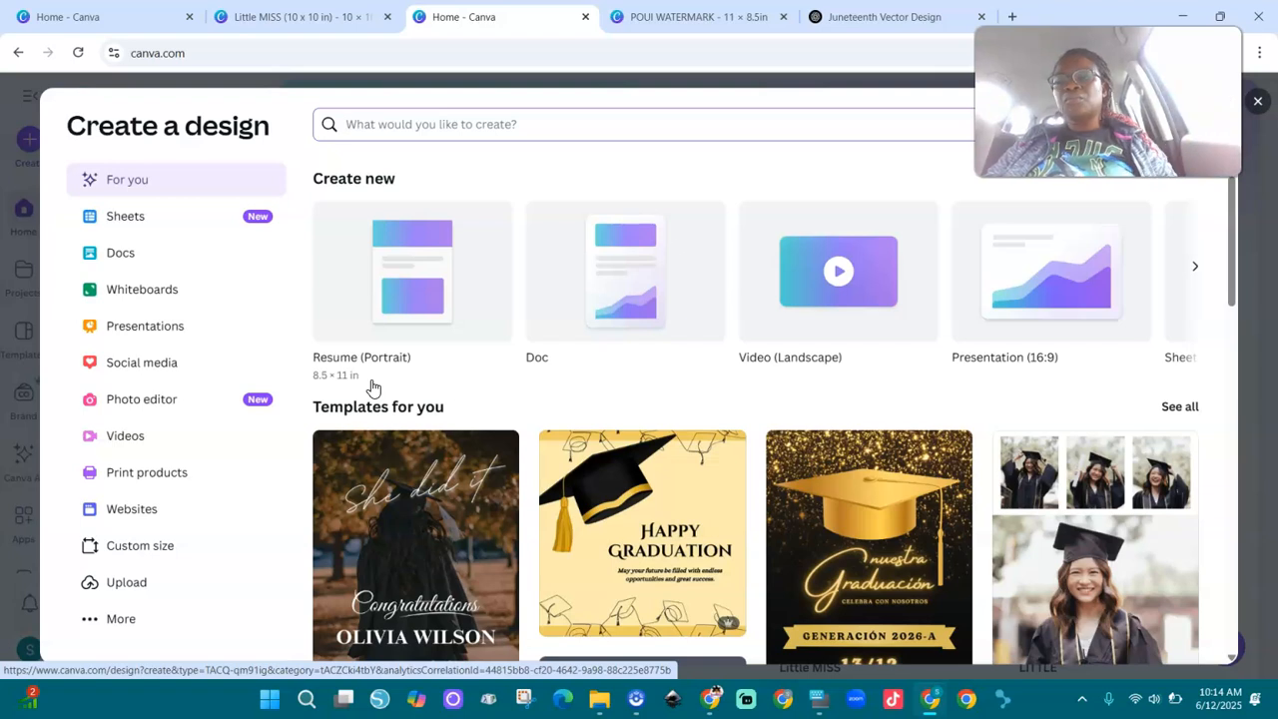
pyautogui.click(113, 562)
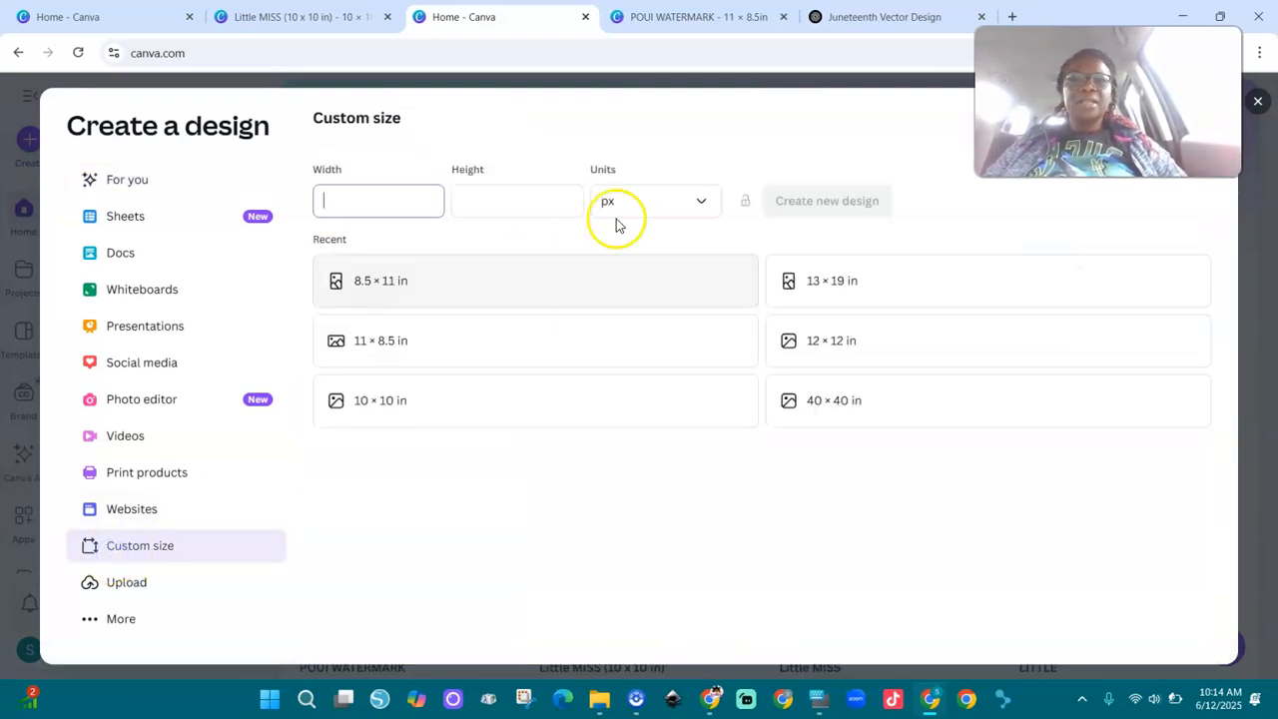
pyautogui.click(700, 204)
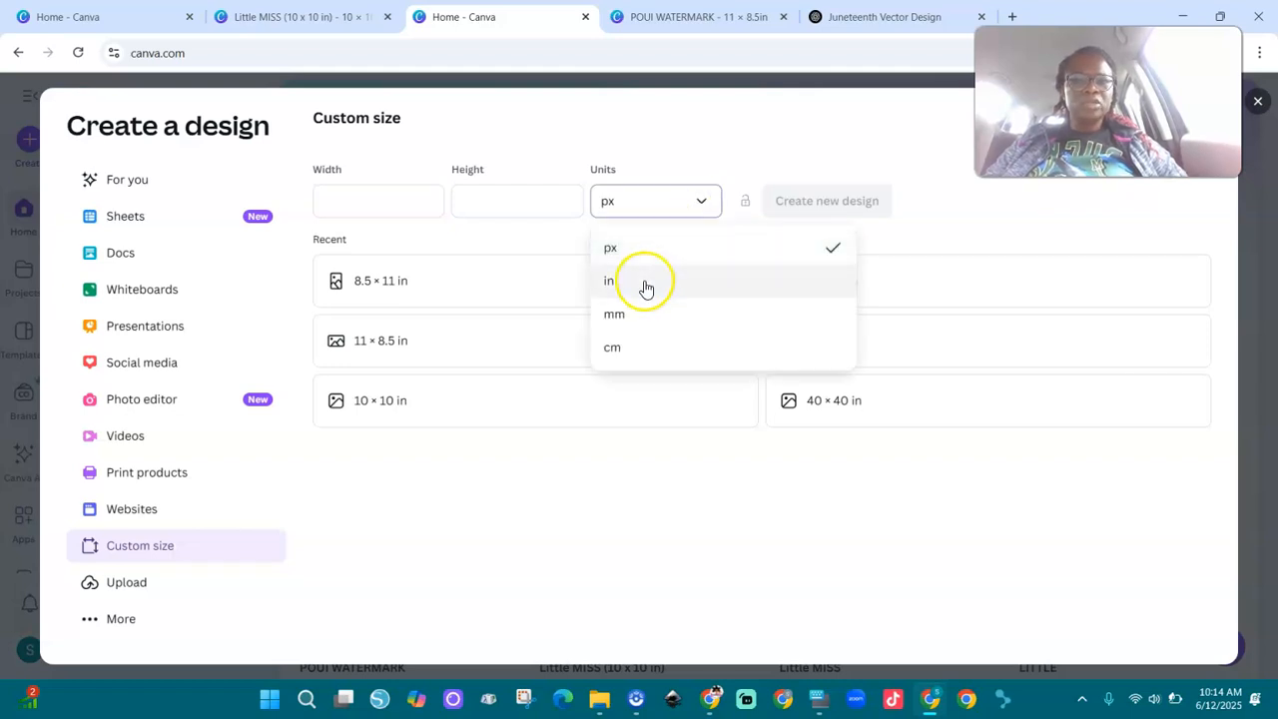
pyautogui.click(645, 284)
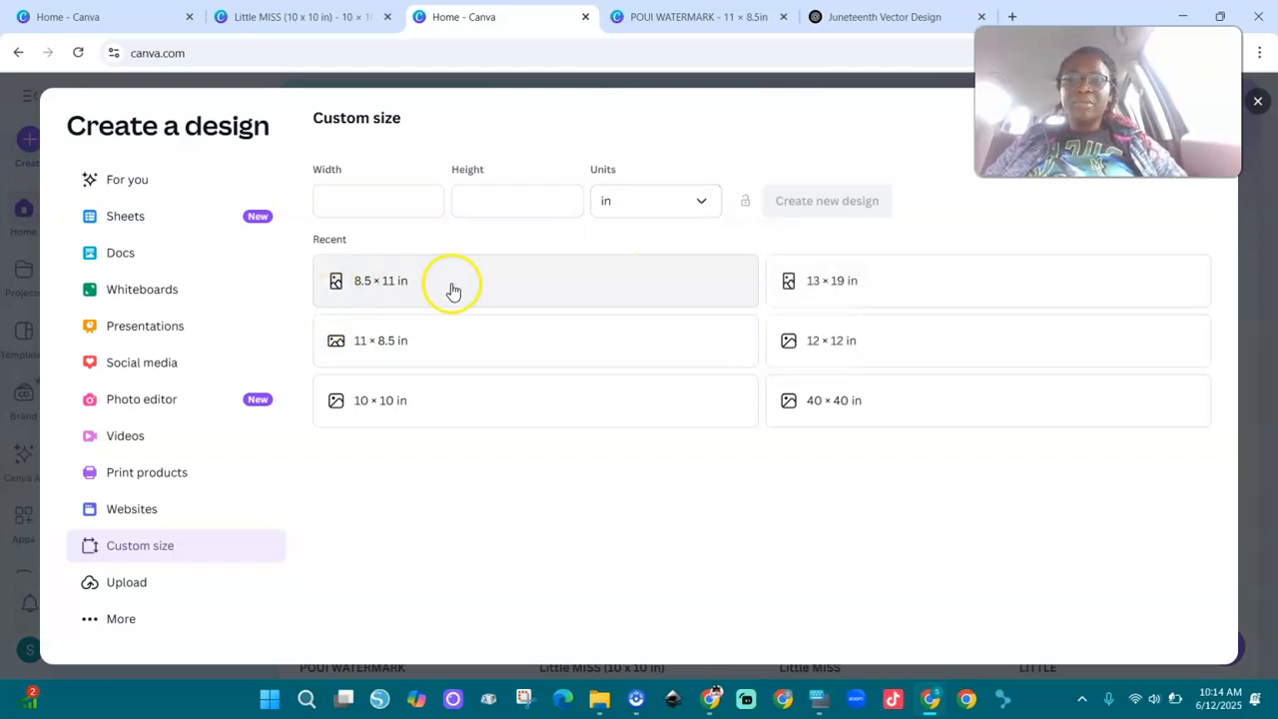
pyautogui.click(386, 197)
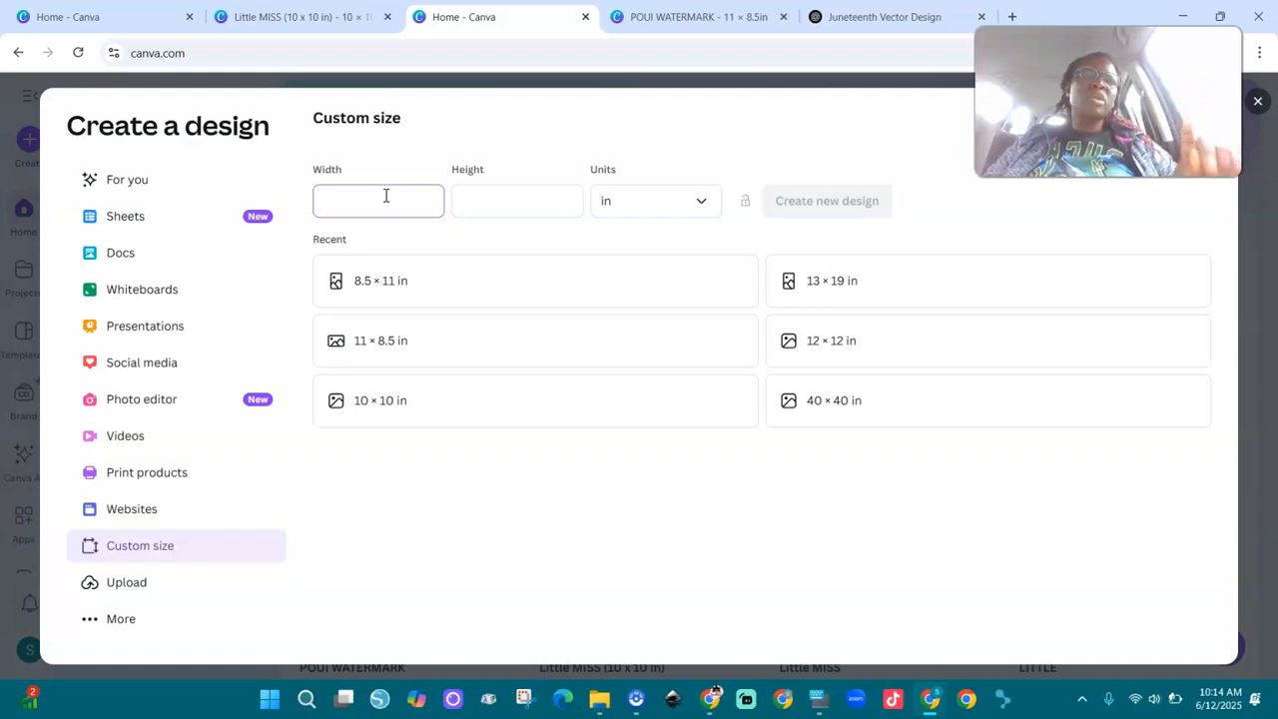
pyautogui.write('10')
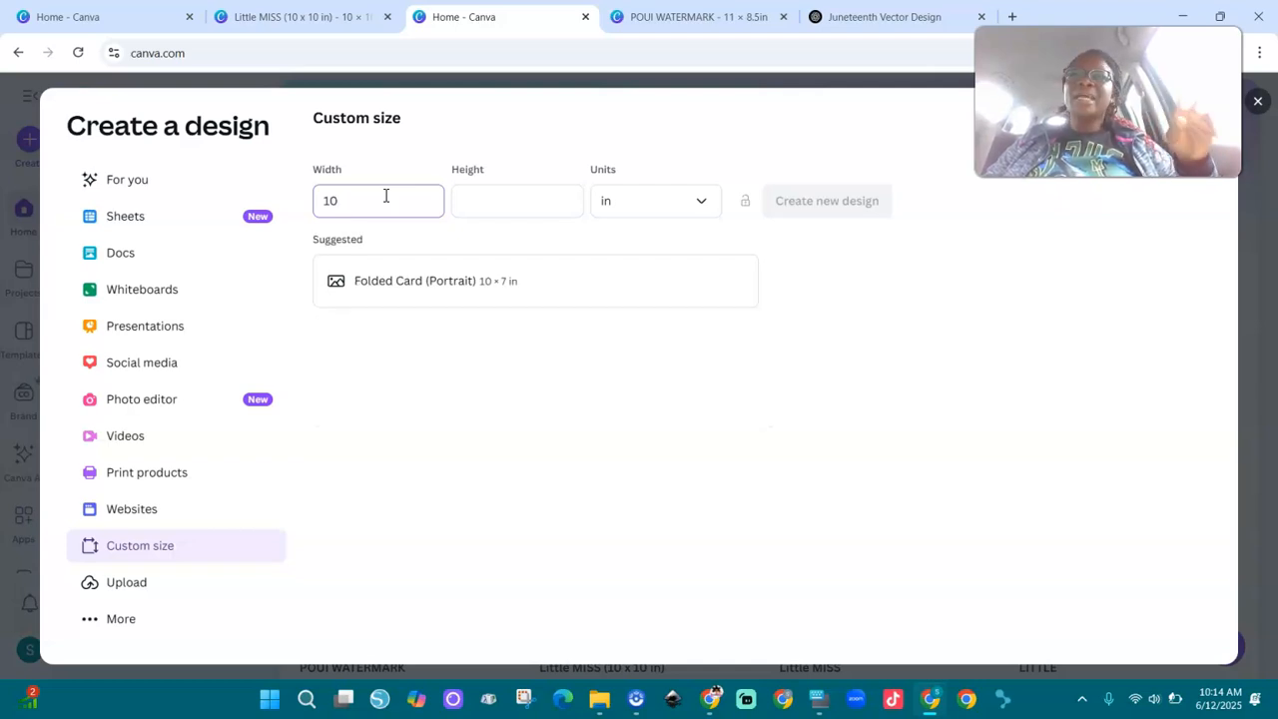
pyautogui.click(476, 205)
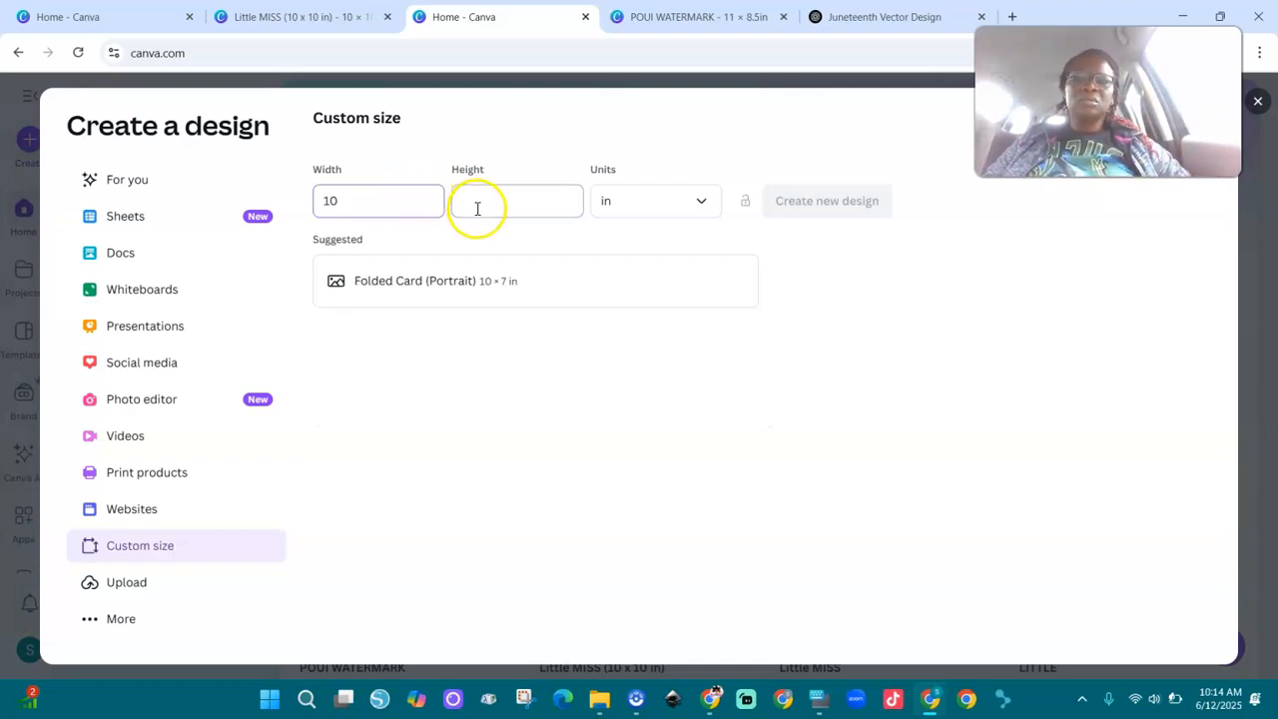
pyautogui.write('10')
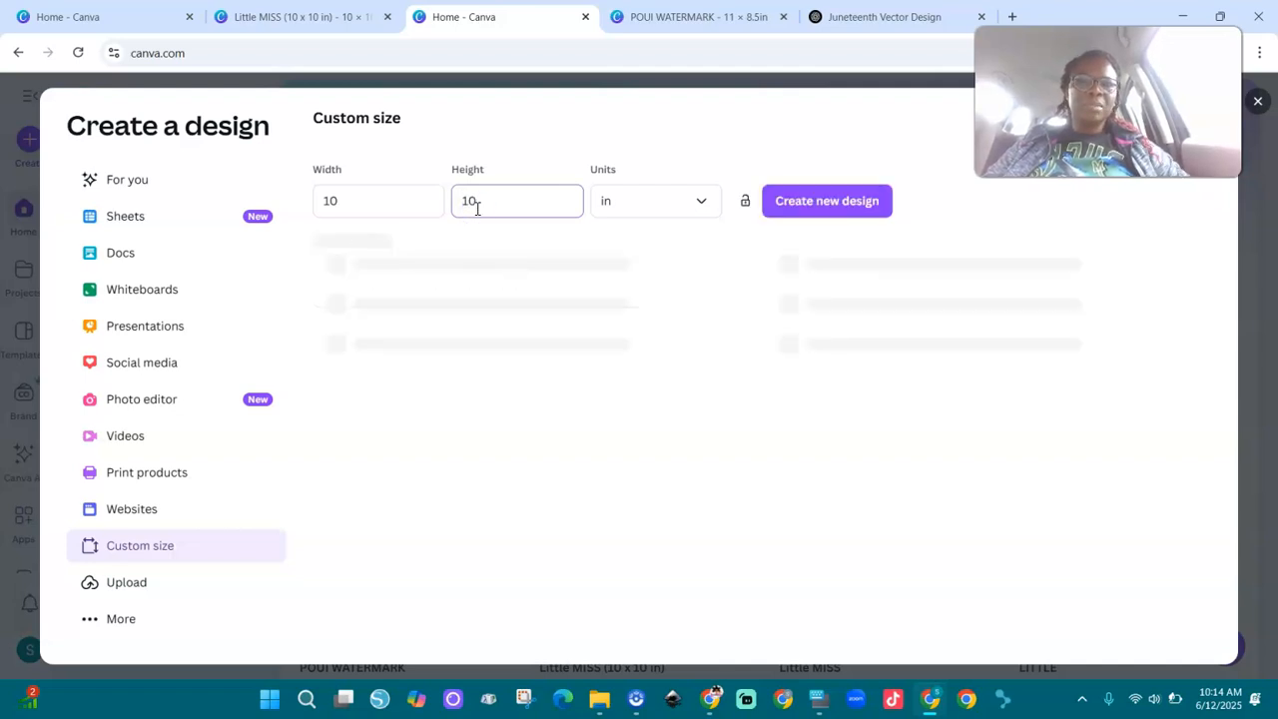
pyautogui.click(793, 198)
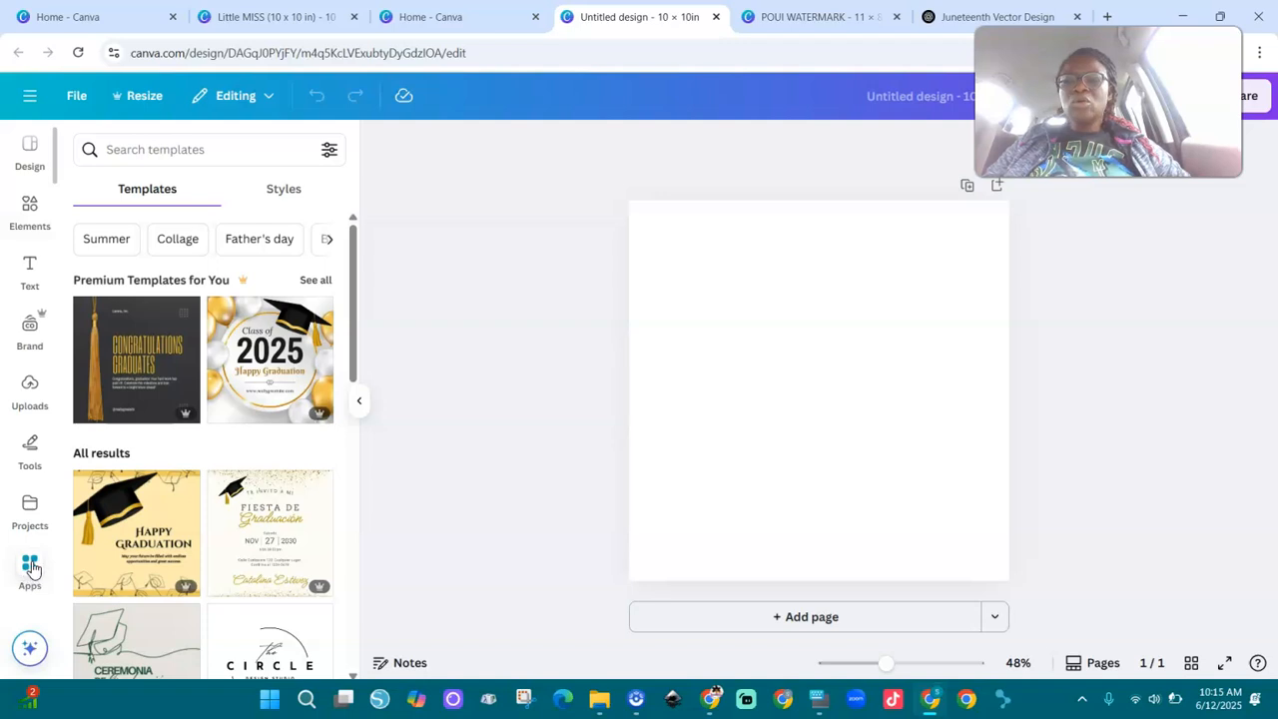
# Step: Search the apps for "atermark" and open Watermark Maker
pyautogui.click(29, 569)
pyautogui.click(197, 149)
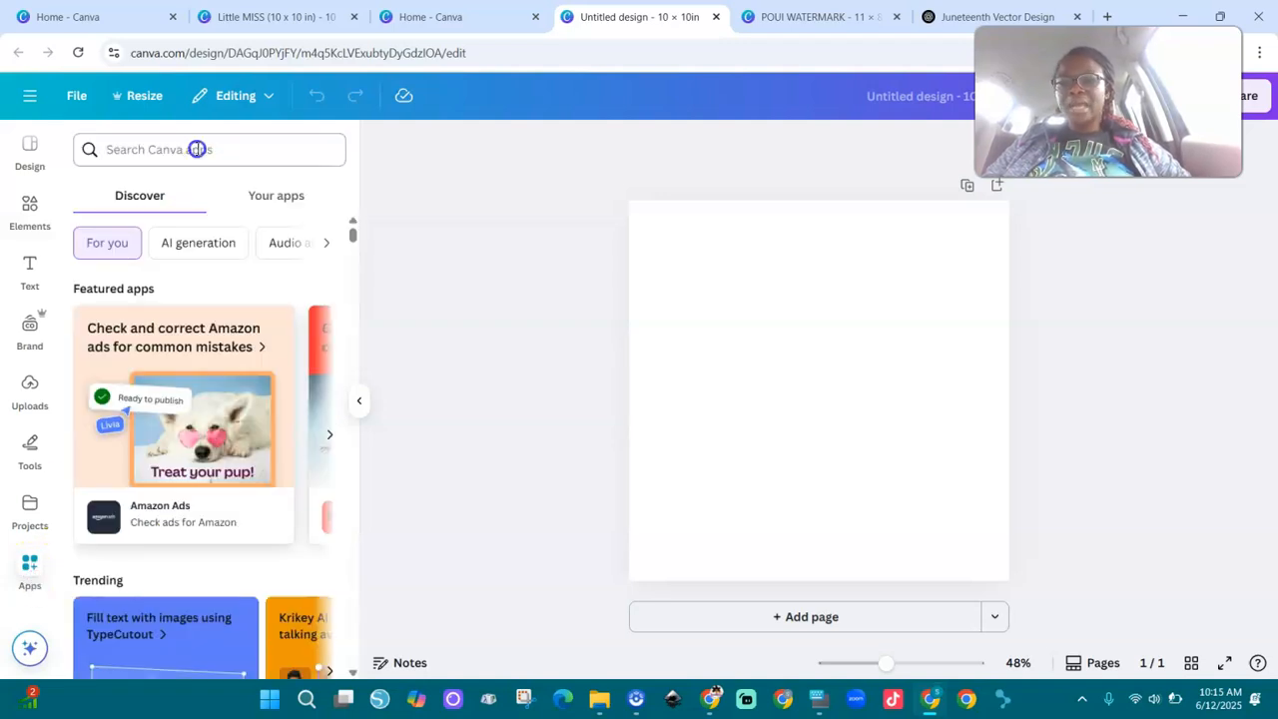
pyautogui.write('at')
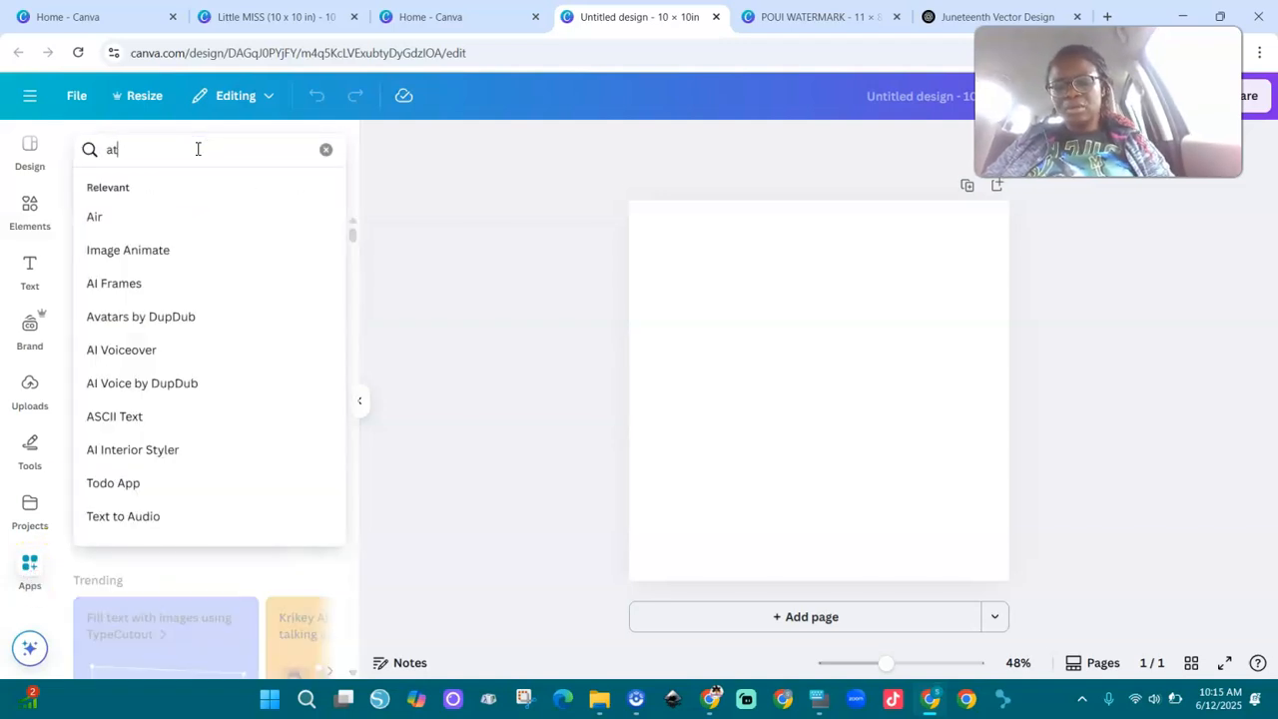
pyautogui.write('ermark')
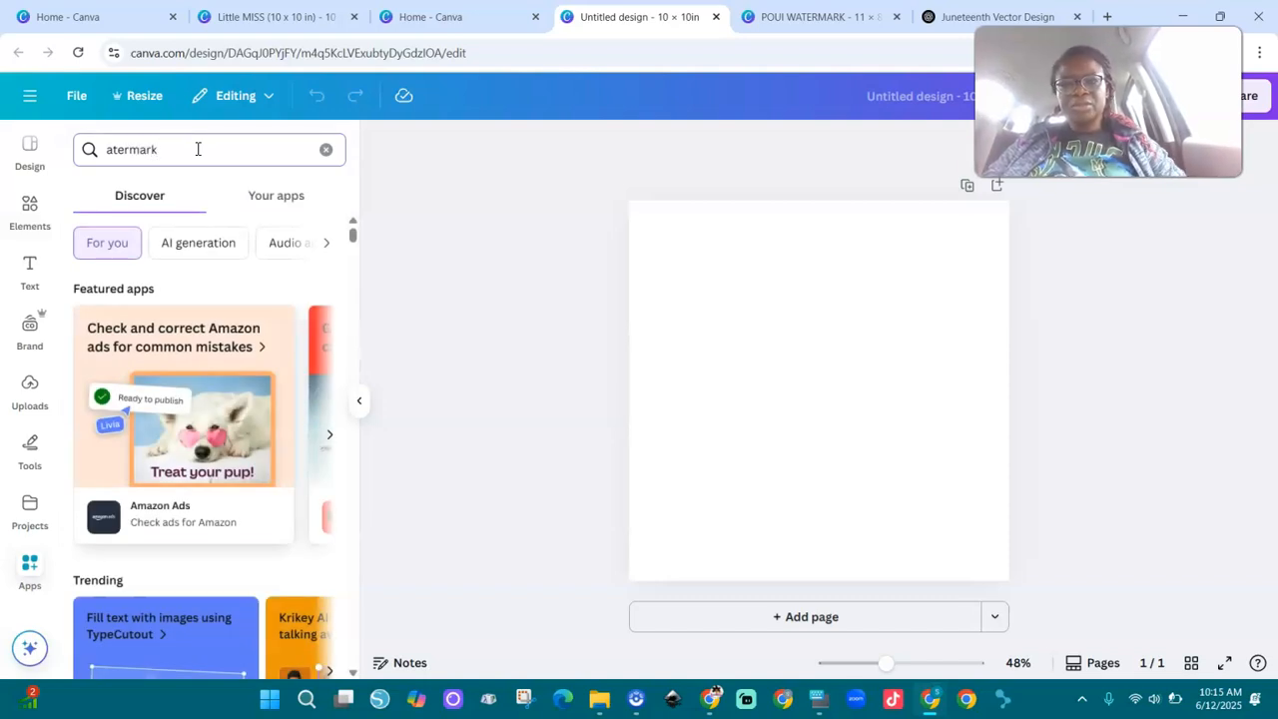
pyautogui.press('Return')
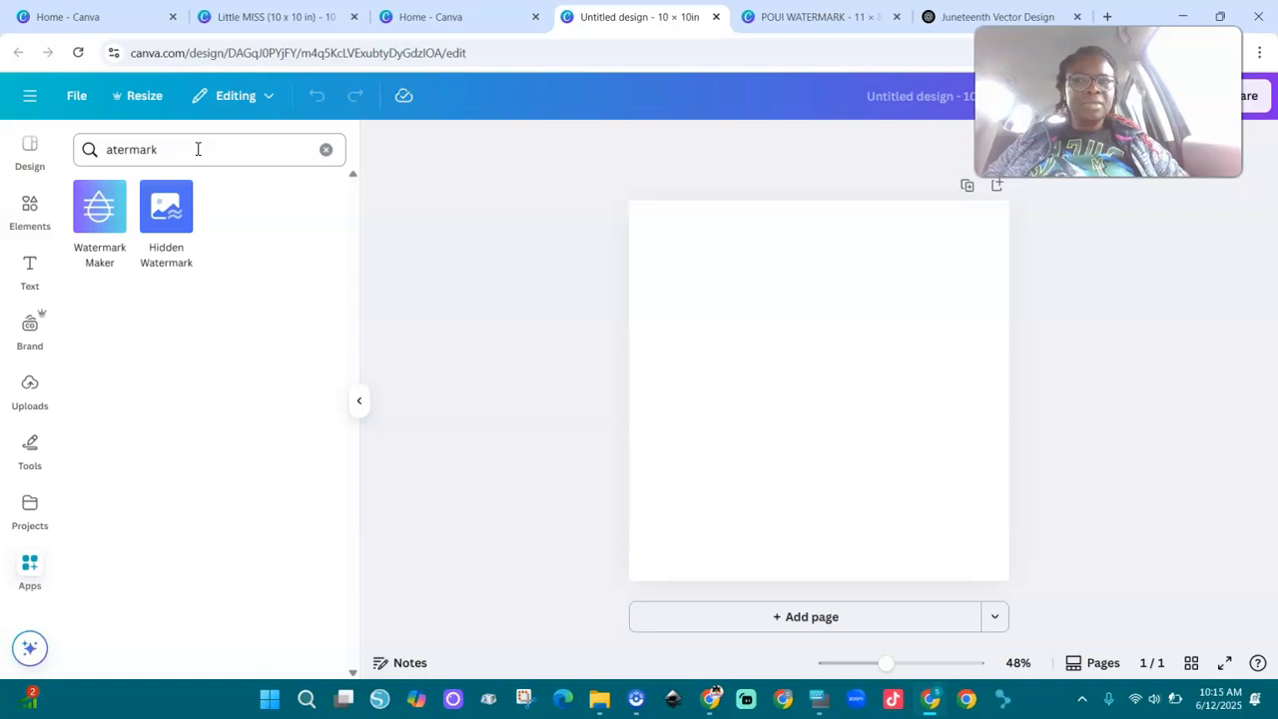
pyautogui.click(101, 217)
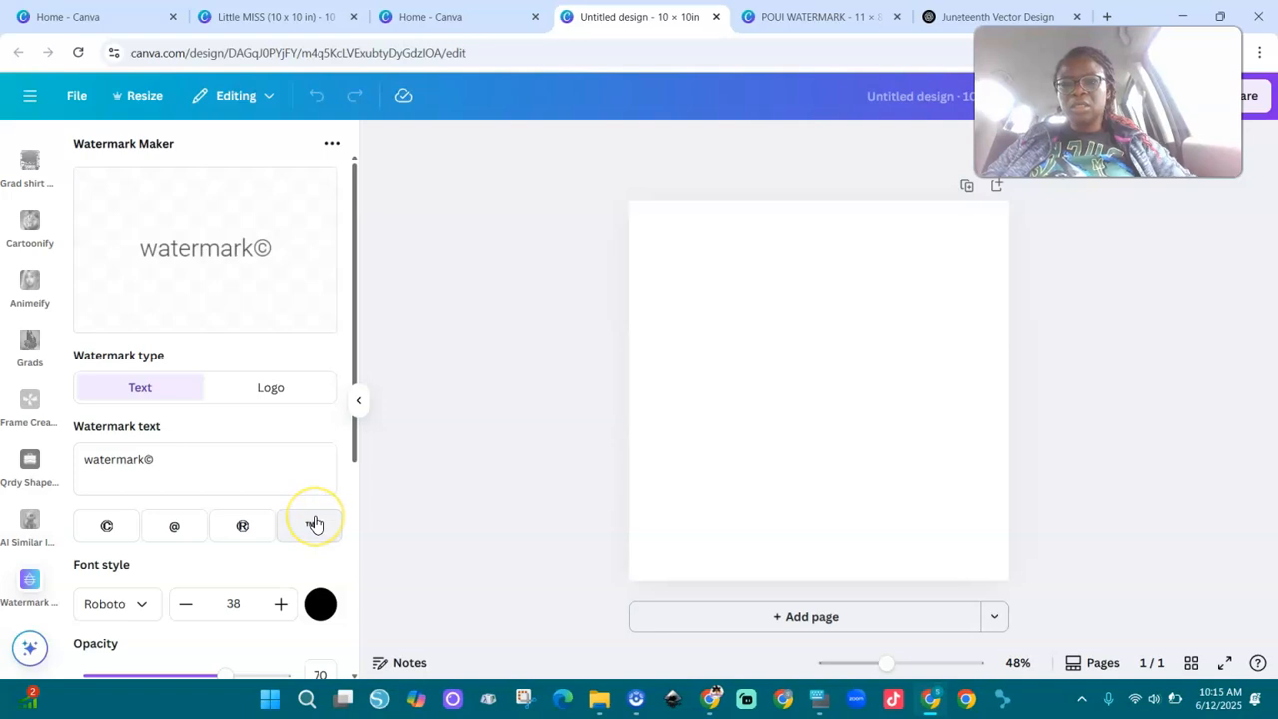
# Step: Replace the default watermark text with "creating pouidesigns" followed by the © symbol
pyautogui.scroll(-4, 315, 524)
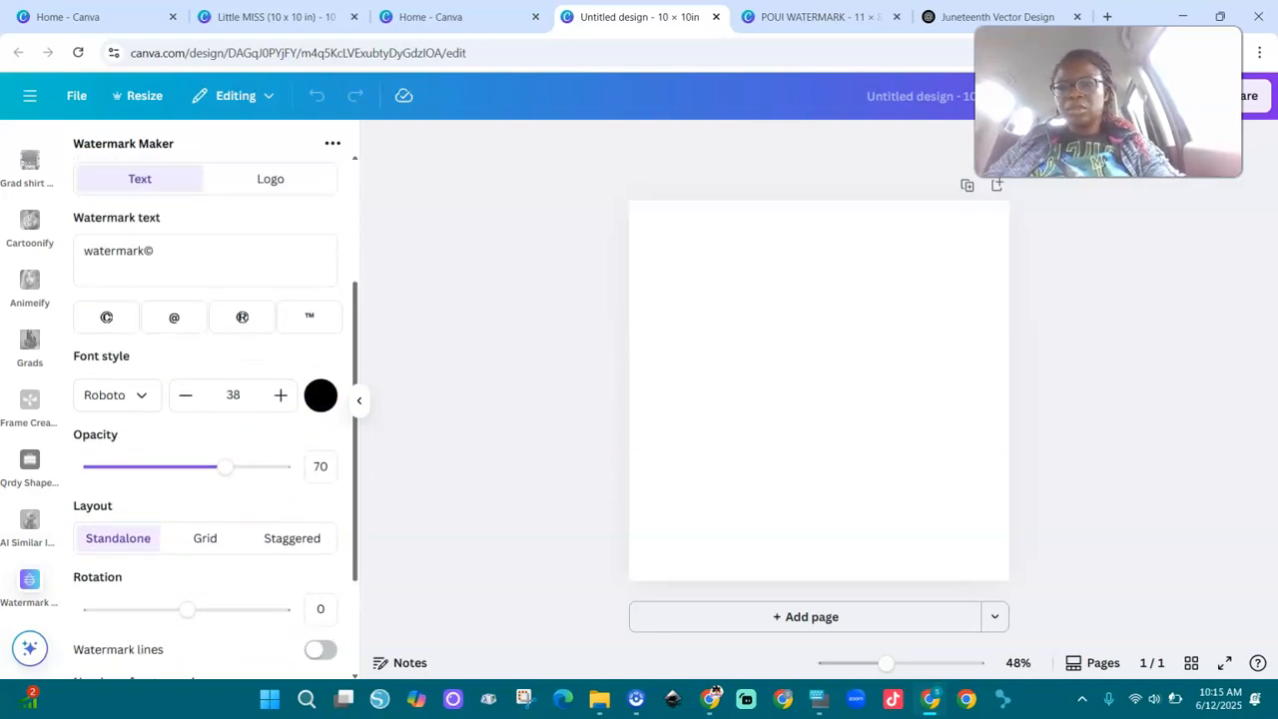
pyautogui.scroll(1, 205, 399)
pyautogui.click(153, 281)
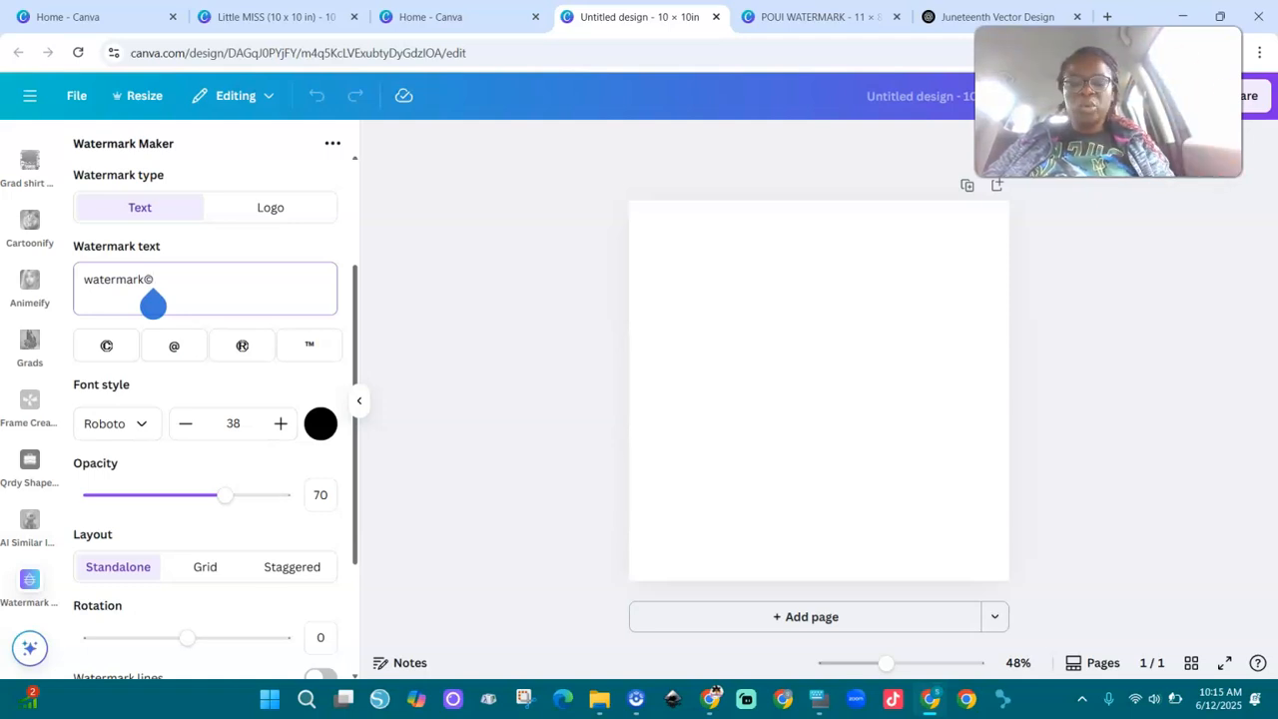
pyautogui.press('BackSpace')
pyautogui.press('BackSpace')
pyautogui.press('BackSpace')
pyautogui.press('BackSpace')
pyautogui.press('BackSpace')
pyautogui.press('BackSpace')
pyautogui.press('BackSpace')
pyautogui.press('BackSpace')
pyautogui.press('BackSpace')
pyautogui.press('BackSpace')
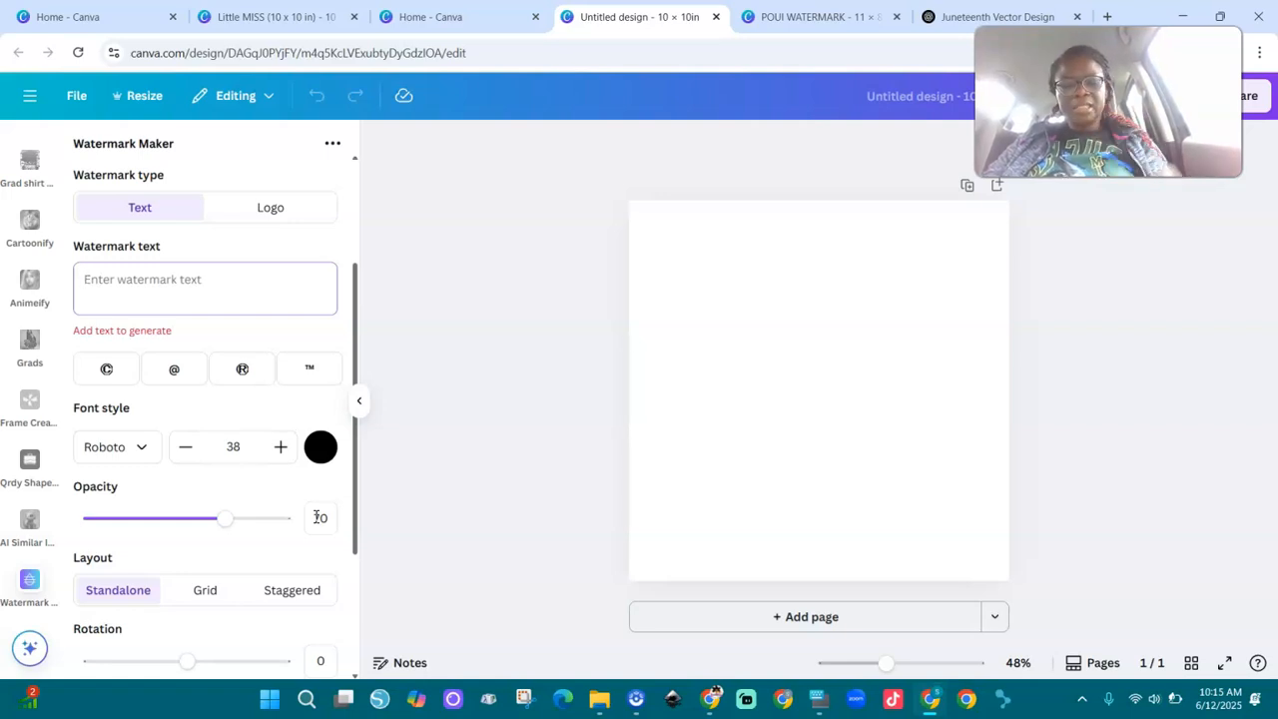
pyautogui.write('creating po')
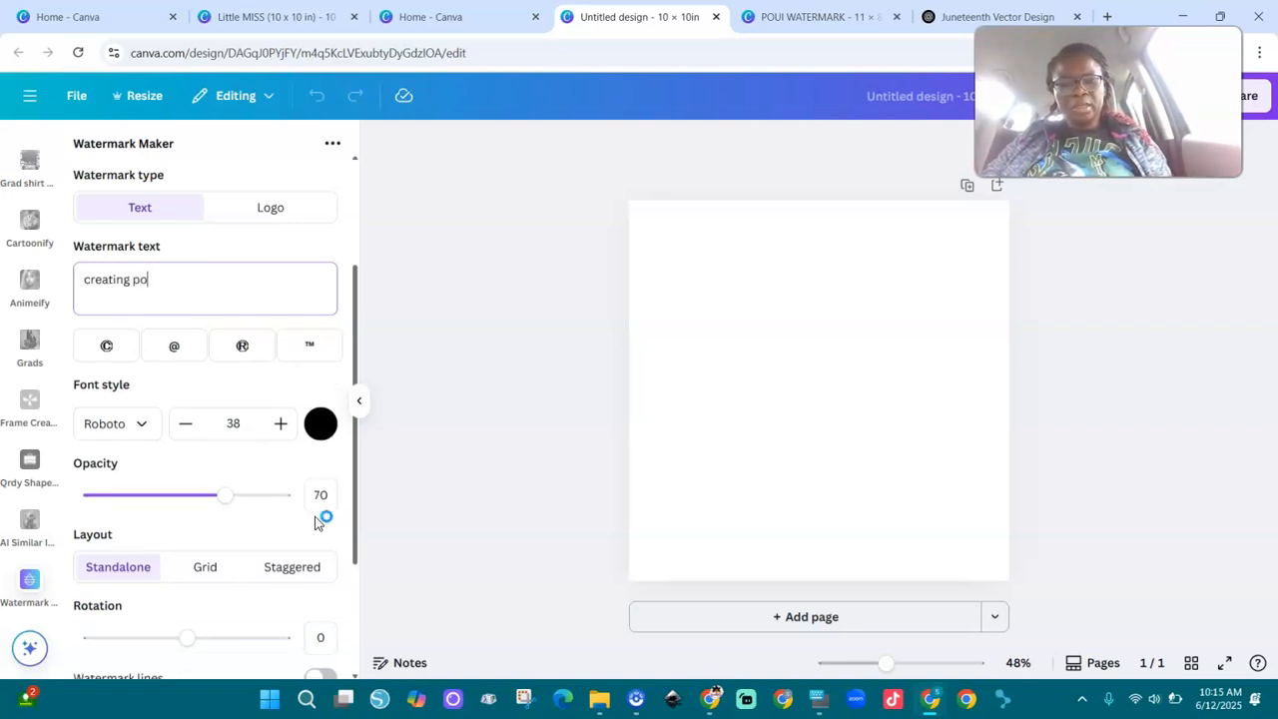
pyautogui.write('ui des')
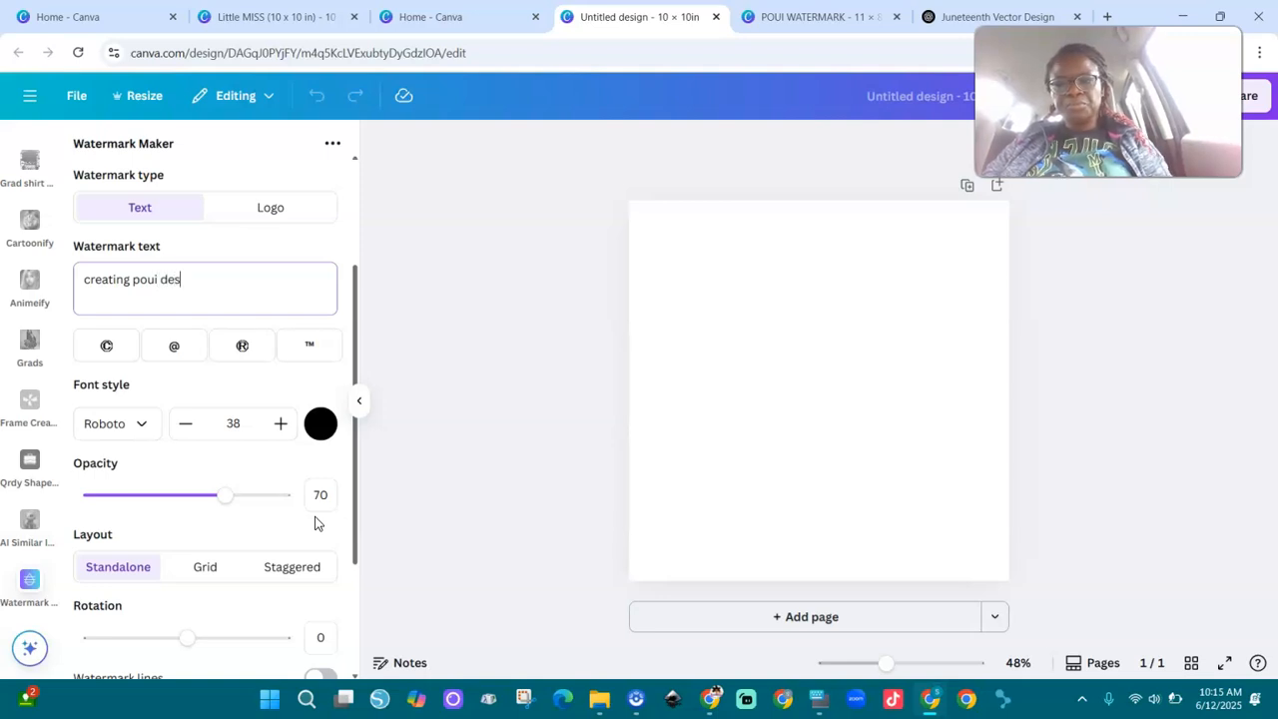
pyautogui.write('i')
pyautogui.press('BackSpace')
pyautogui.press('BackSpace')
pyautogui.press('BackSpace')
pyautogui.press('BackSpace')
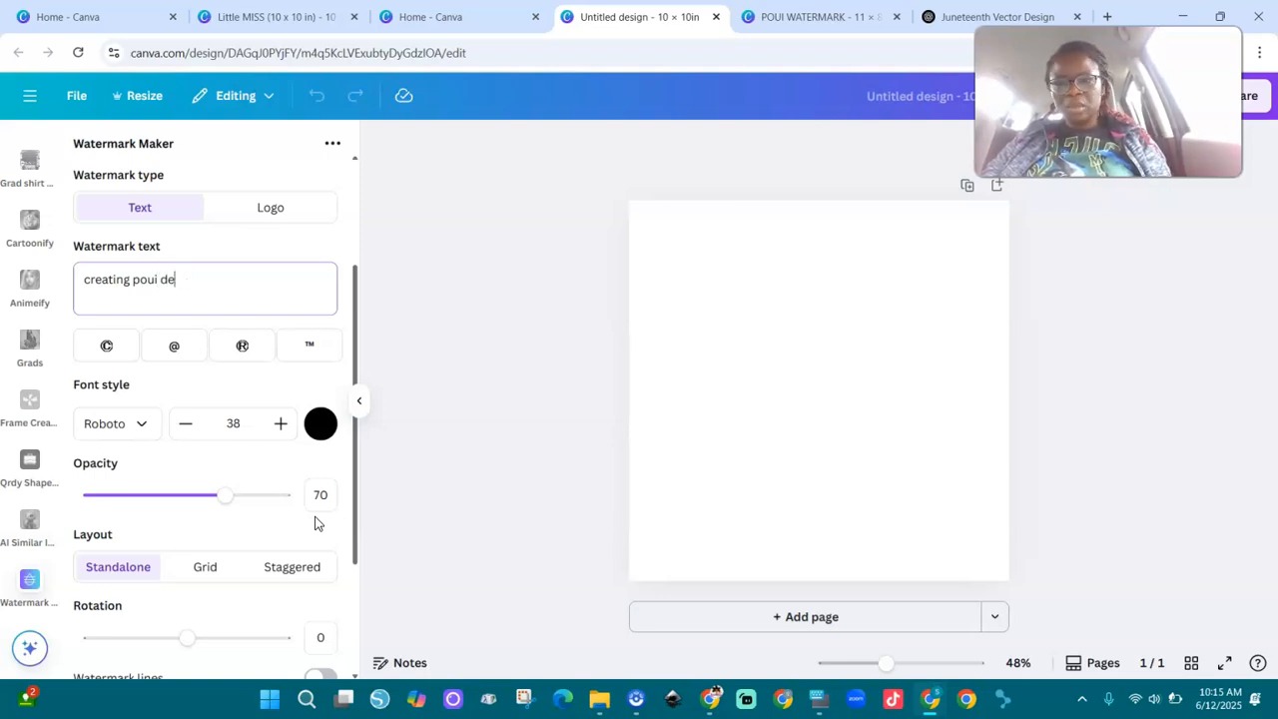
pyautogui.write('des')
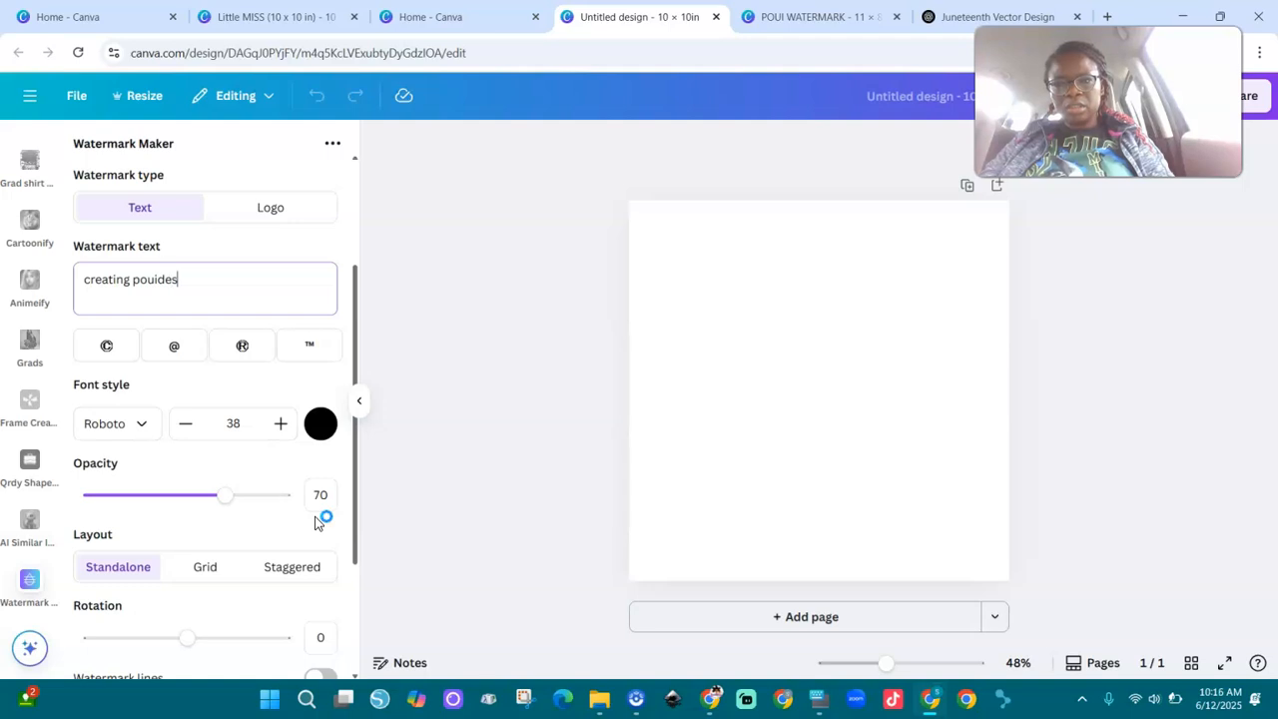
pyautogui.write('igns')
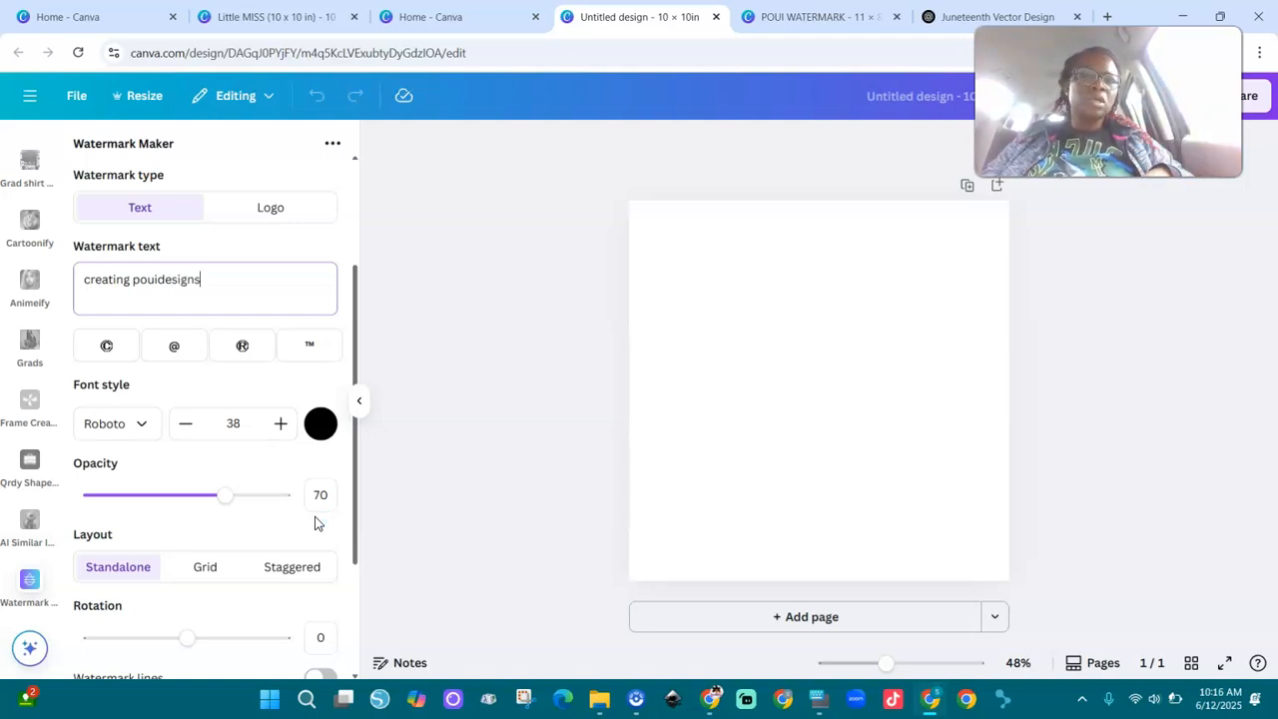
pyautogui.click(107, 345)
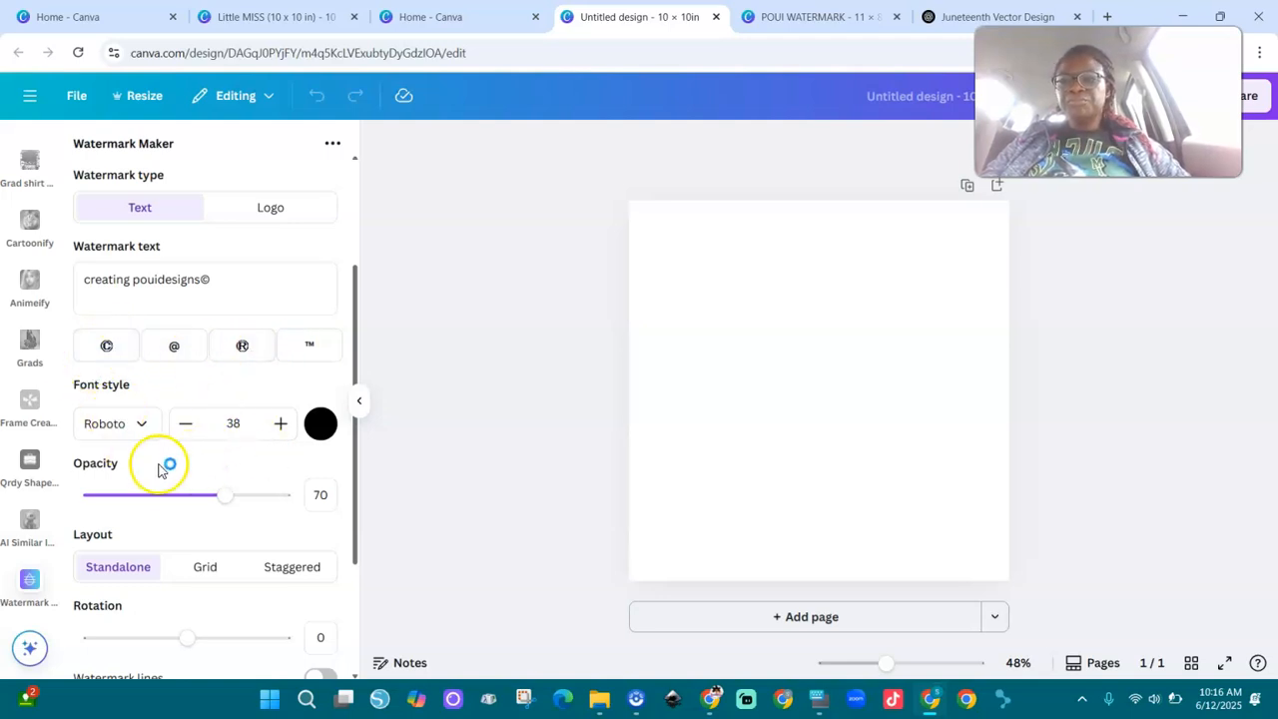
# Step: Look through the available watermark fonts, keep Roboto, and set the font size to 49
pyautogui.click(148, 427)
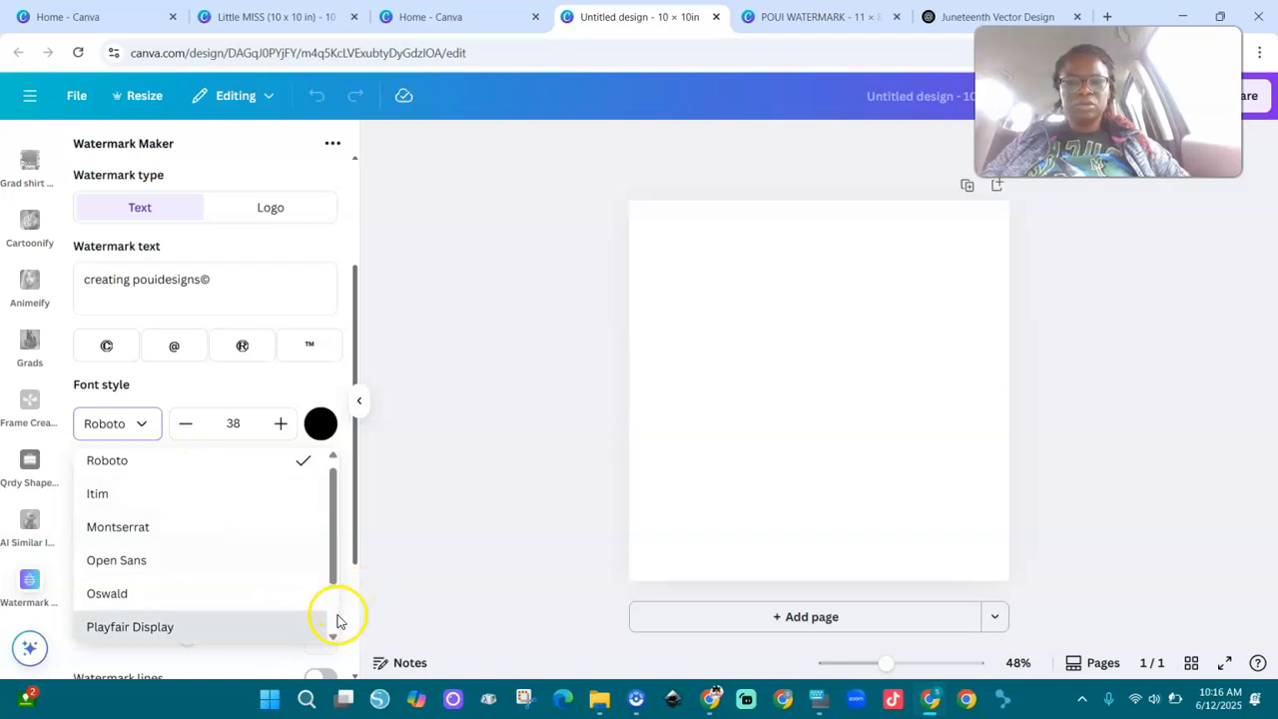
pyautogui.scroll(-2, 338, 621)
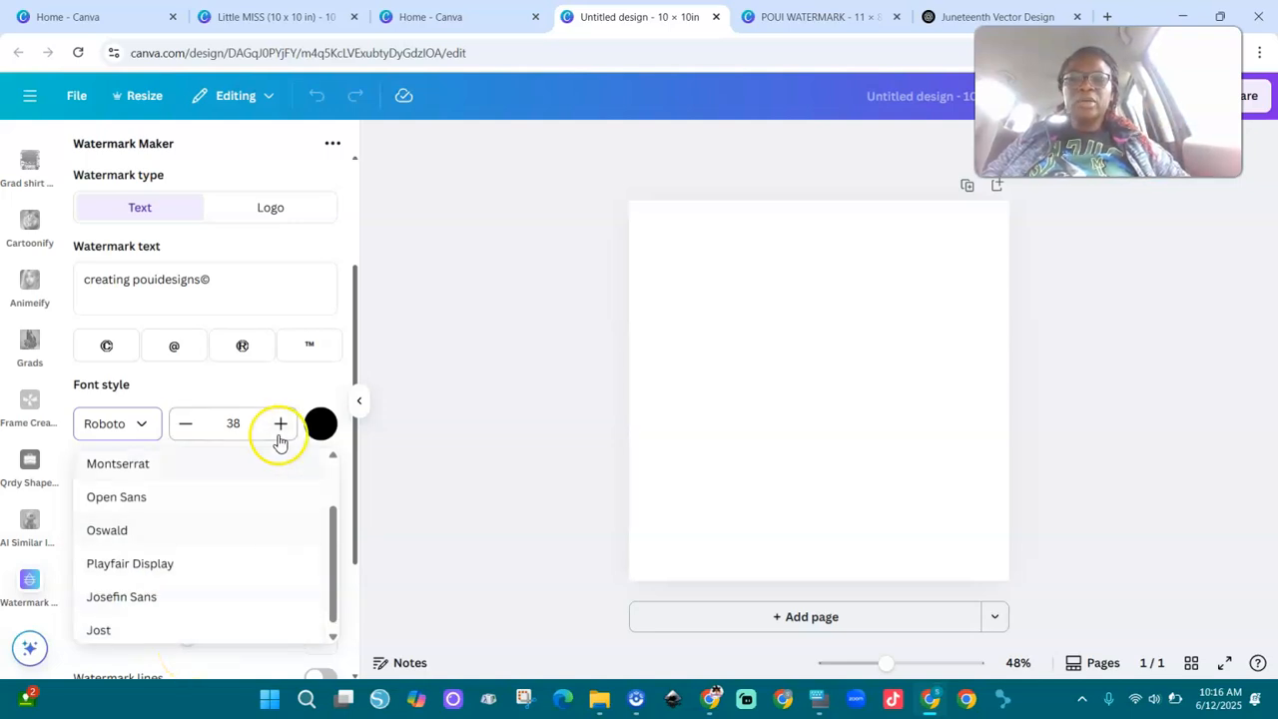
pyautogui.click(281, 426)
pyautogui.click(280, 426)
pyautogui.click(281, 427)
pyautogui.click(281, 426)
pyautogui.click(281, 426)
pyautogui.click(281, 426)
pyautogui.click(281, 426)
pyautogui.click(280, 426)
pyautogui.click(280, 426)
pyautogui.click(280, 426)
pyautogui.click(281, 426)
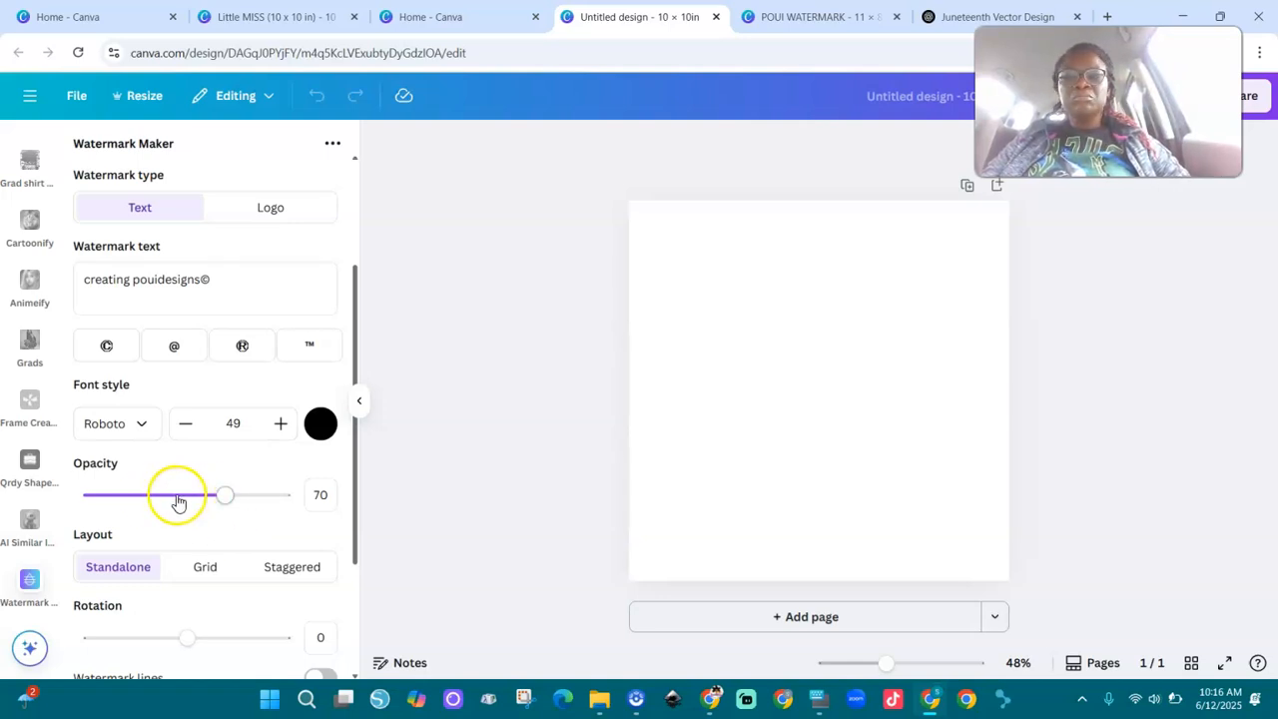
# Step: Set the watermark's text colour to light grey #D1CECE and its opacity to 65
pyautogui.click(188, 502)
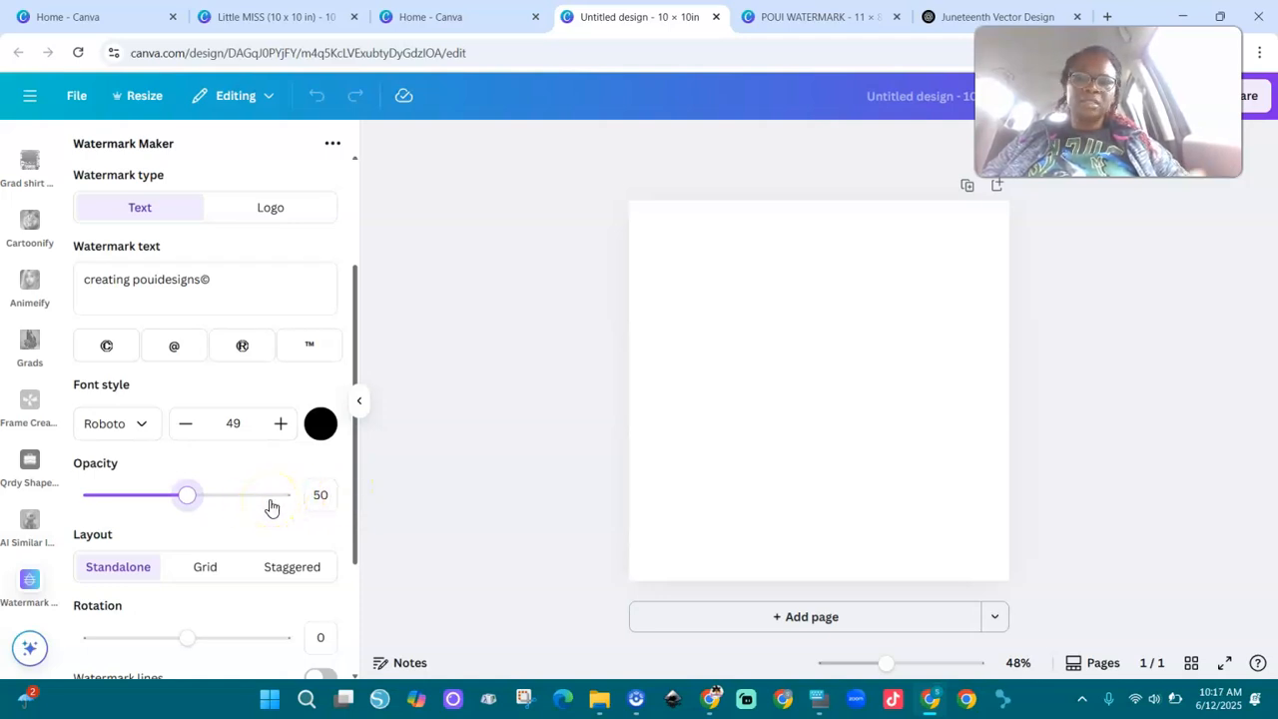
pyautogui.click(320, 425)
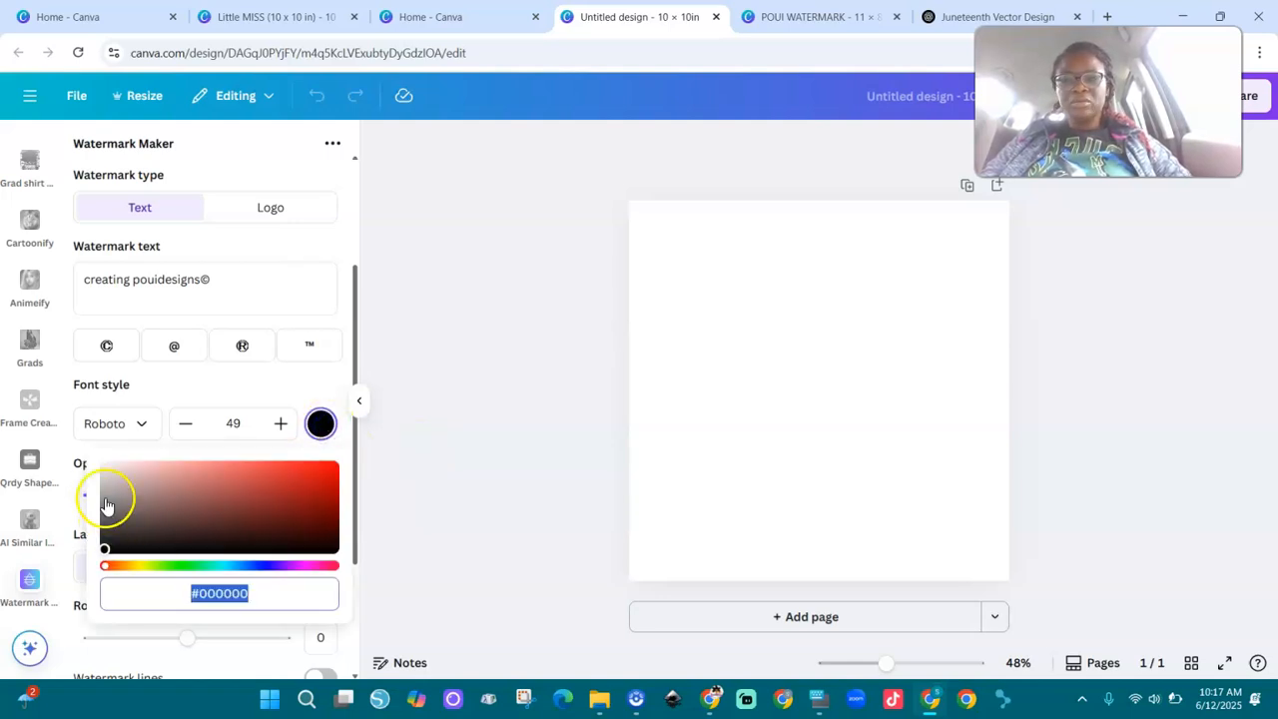
pyautogui.click(105, 496)
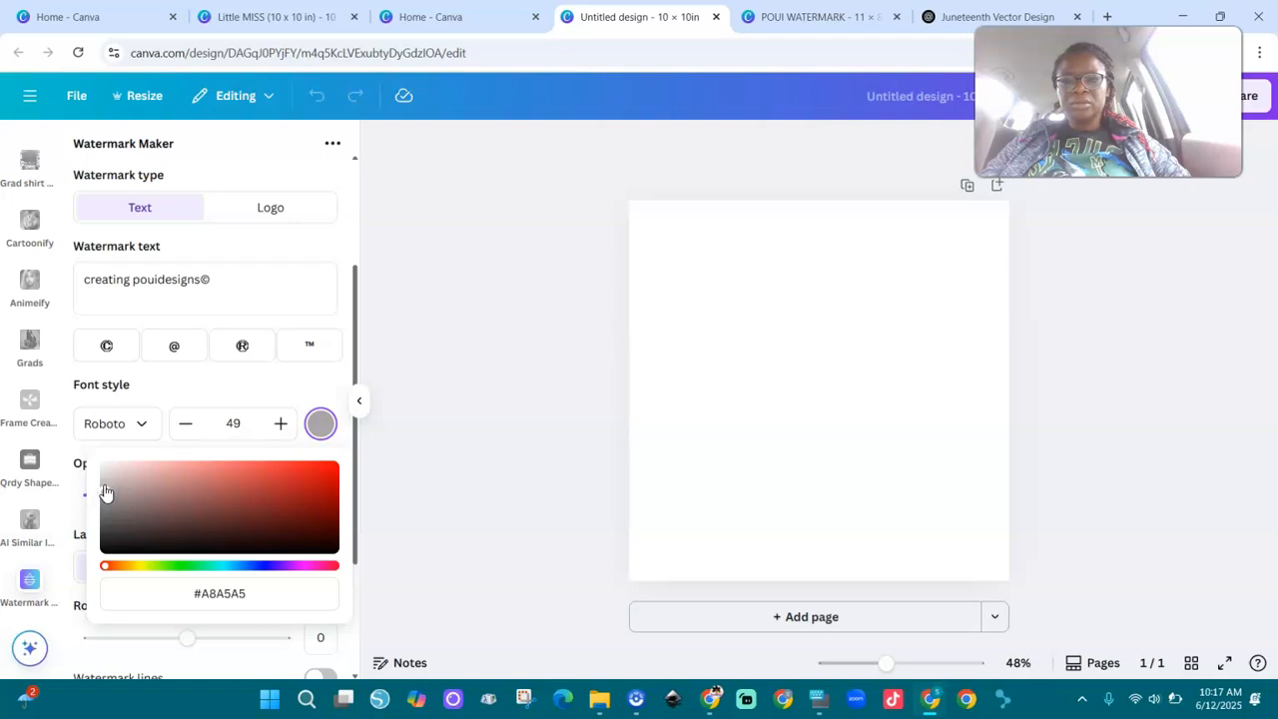
pyautogui.click(104, 477)
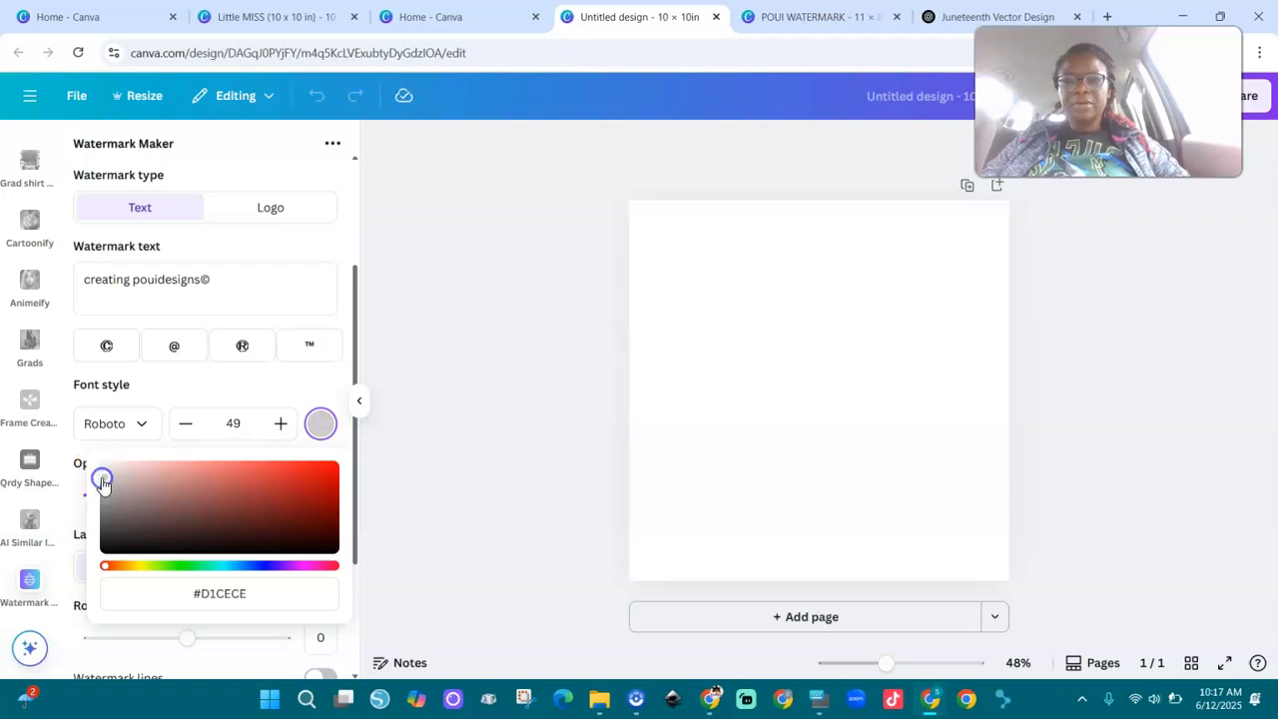
pyautogui.click(264, 382)
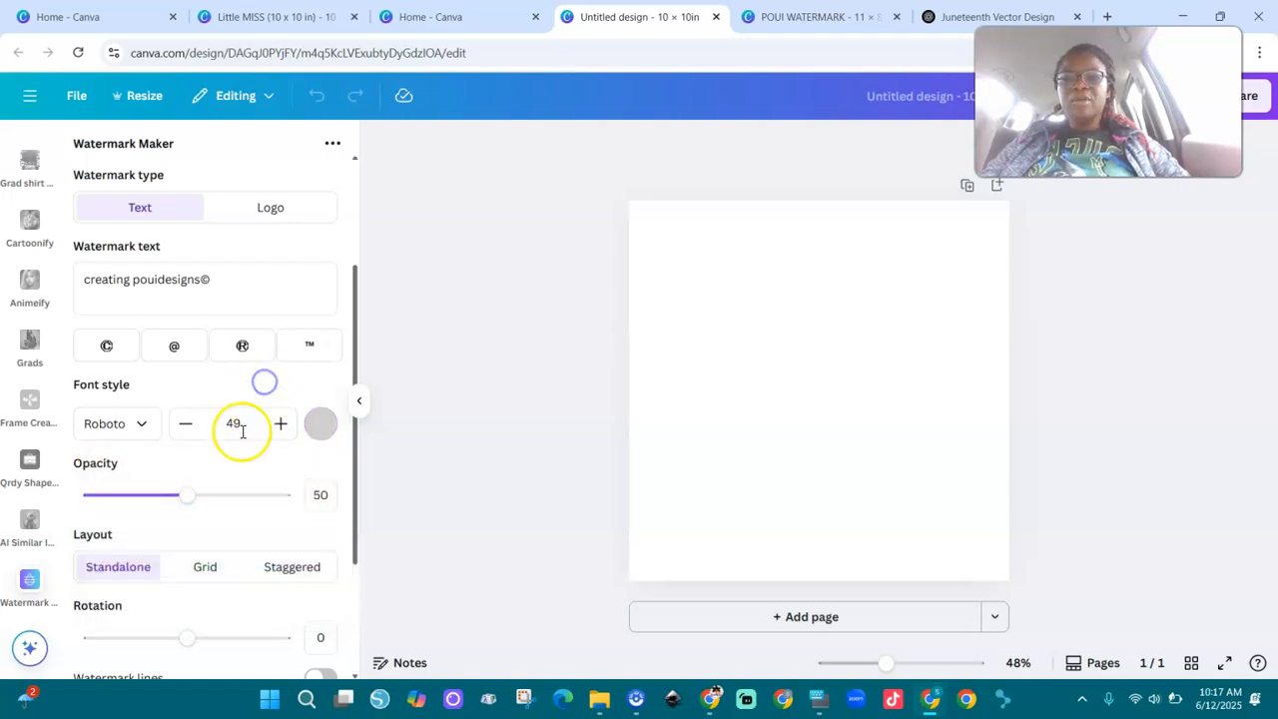
pyautogui.click(219, 496)
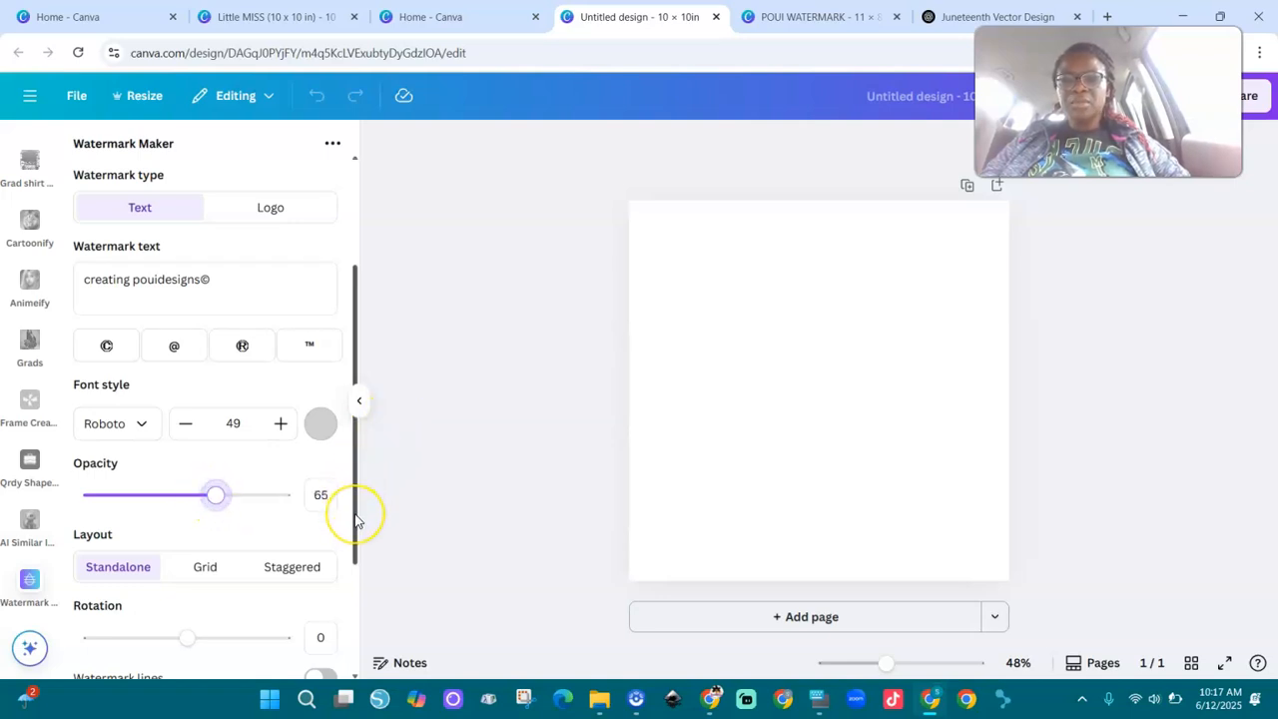
# Step: Generate the text watermark in the Standalone layout with no rotation
pyautogui.moveTo(356, 515); pyautogui.dragTo(358, 570)
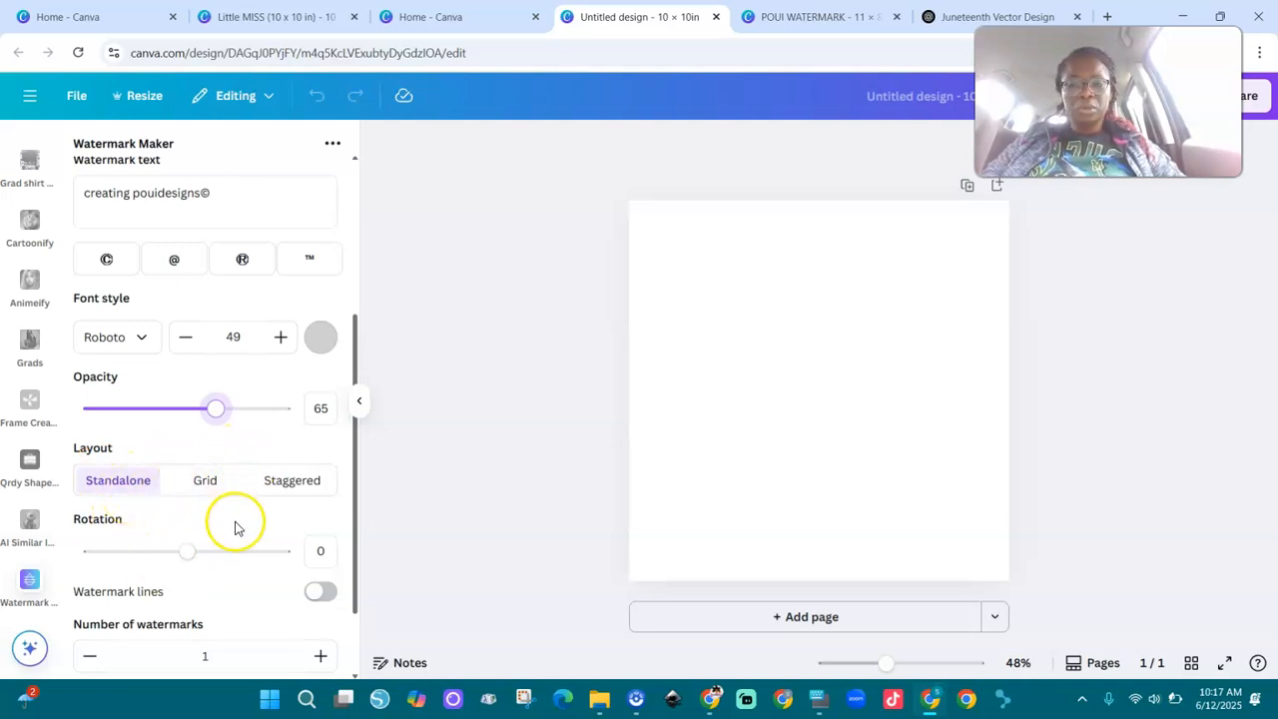
pyautogui.click(355, 662)
pyautogui.click(196, 605)
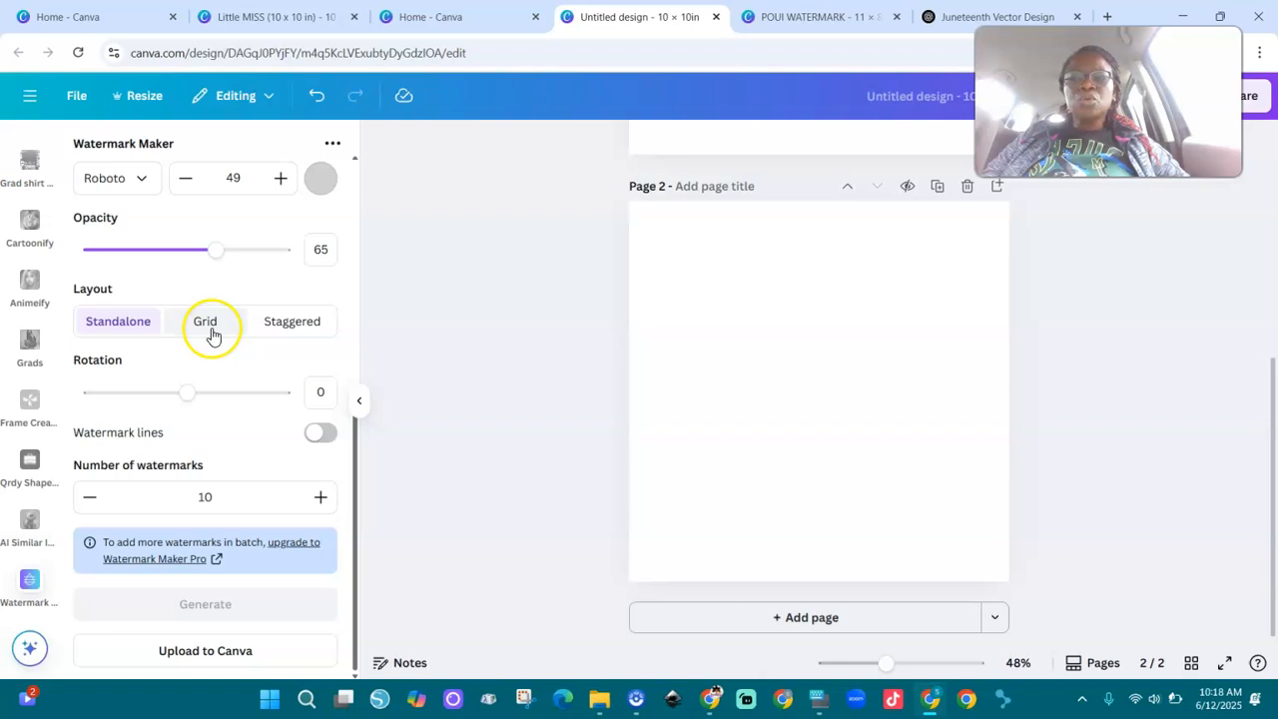
# Step: Generate a single text watermark in the Grid layout
pyautogui.click(211, 333)
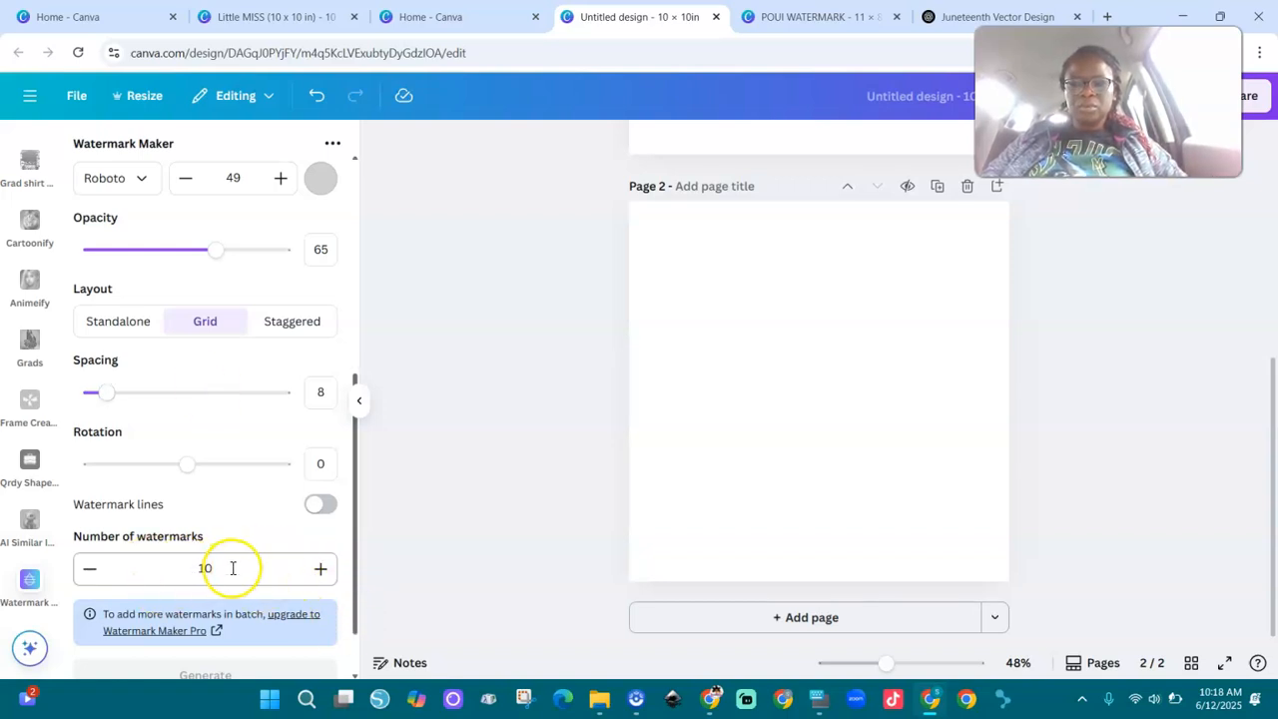
pyautogui.click(88, 571)
pyautogui.click(88, 571)
pyautogui.click(88, 571)
pyautogui.click(89, 571)
pyautogui.click(89, 571)
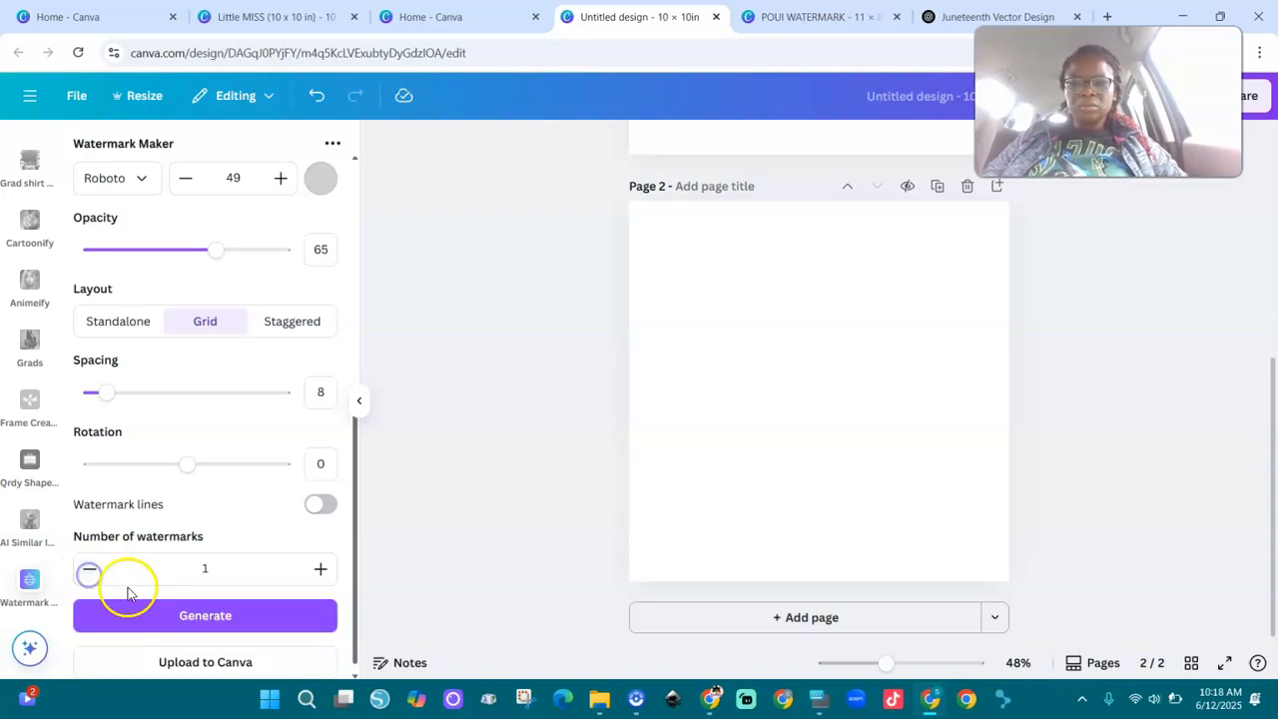
pyautogui.click(211, 618)
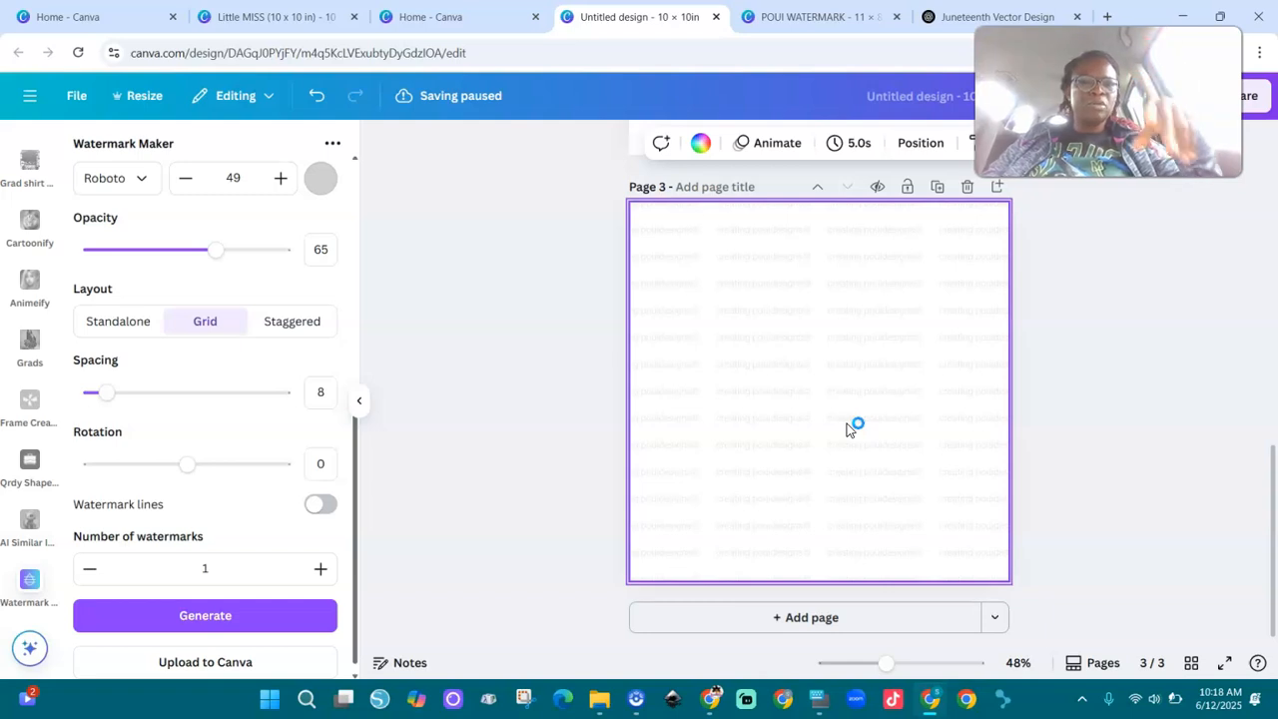
# Step: Add a new page and generate a single text watermark in the Staggered layout
pyautogui.click(853, 618)
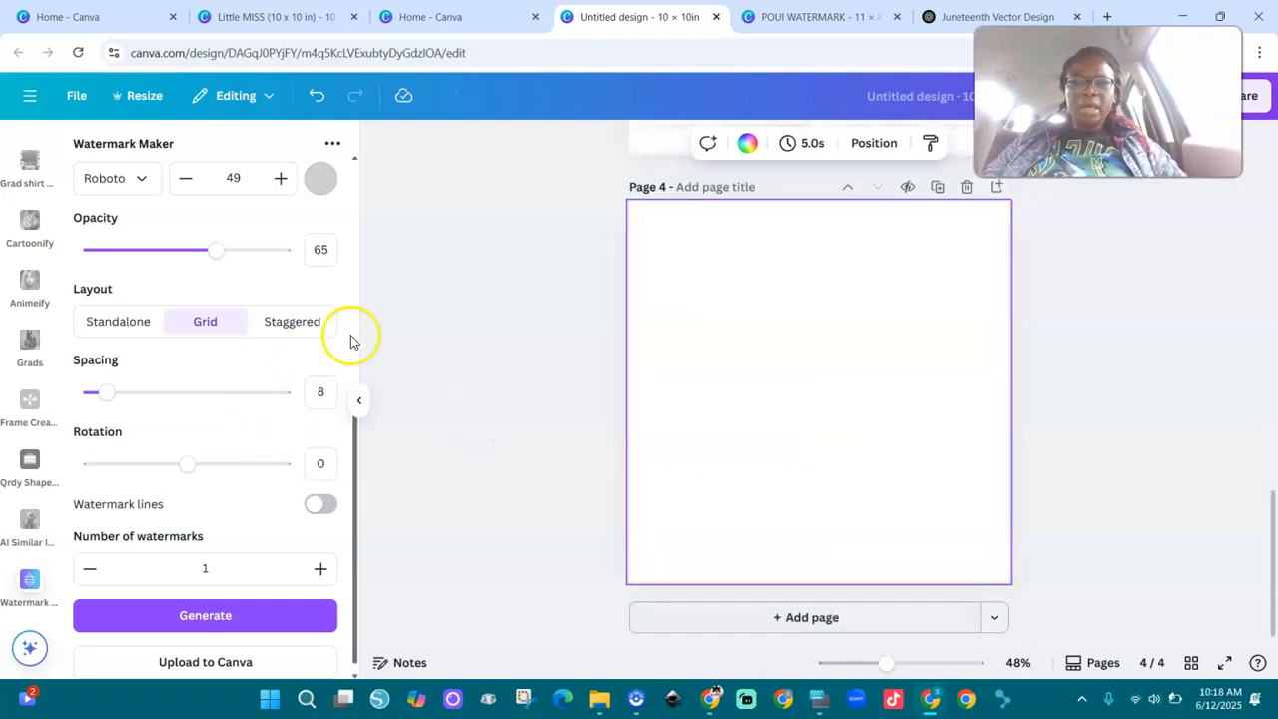
pyautogui.click(291, 333)
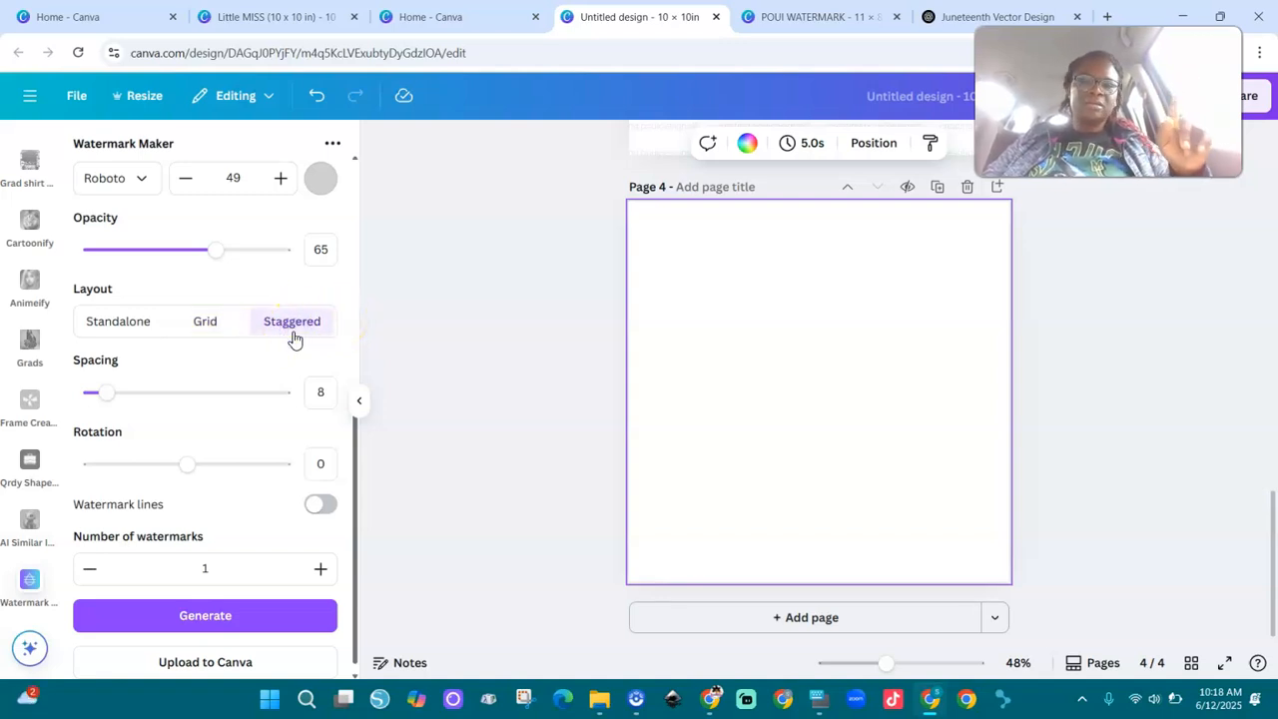
pyautogui.click(242, 617)
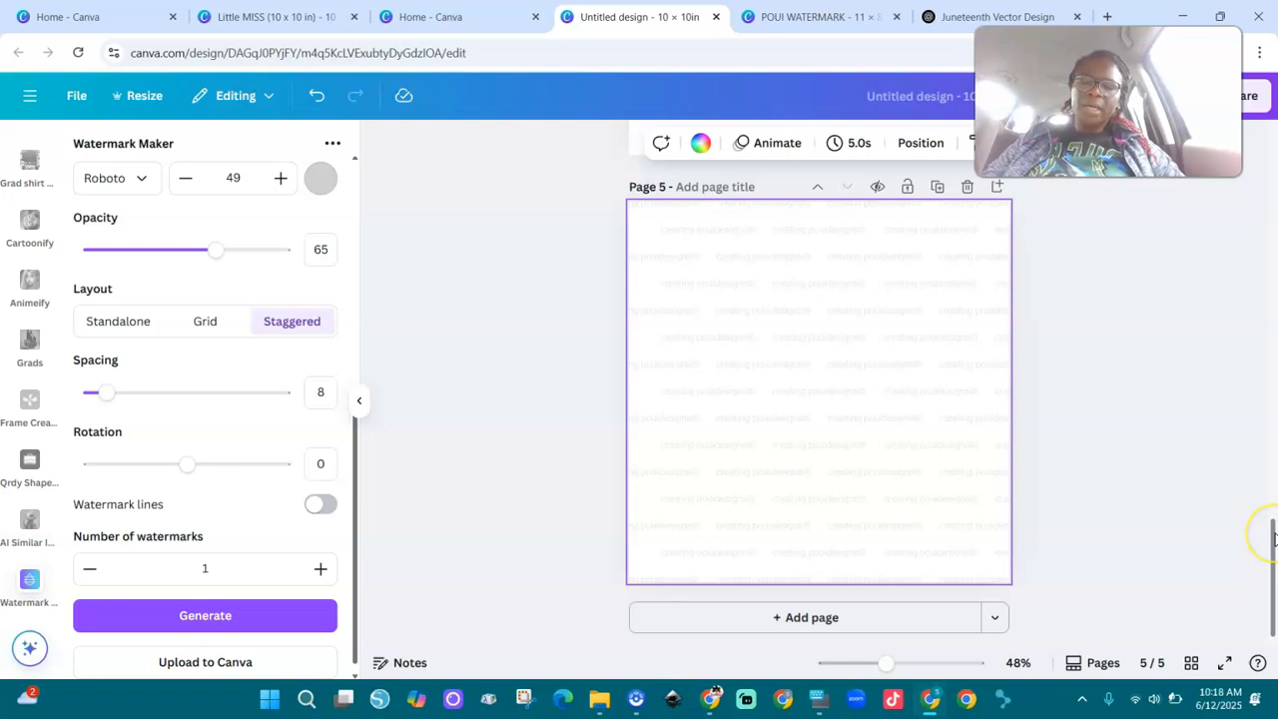
pyautogui.click(784, 397)
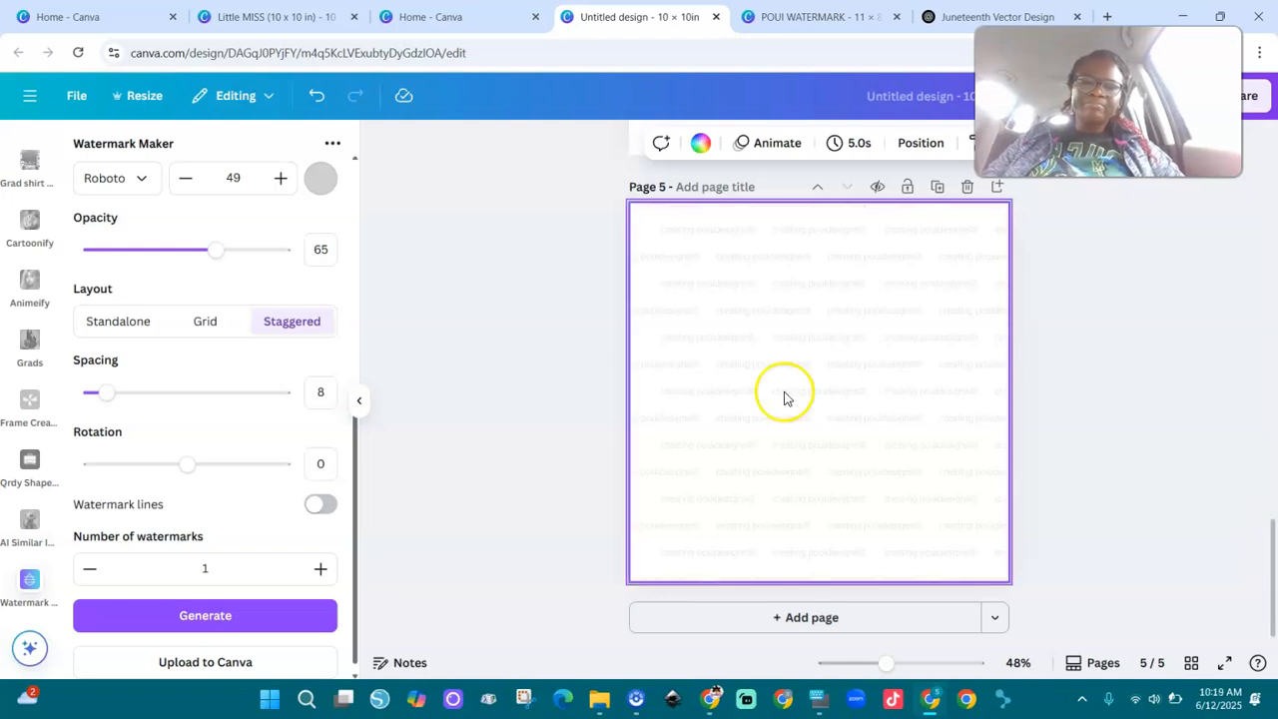
# Step: Place the uploaded picture of the girl with red and green bows on a new page and remove its background
pyautogui.click(811, 619)
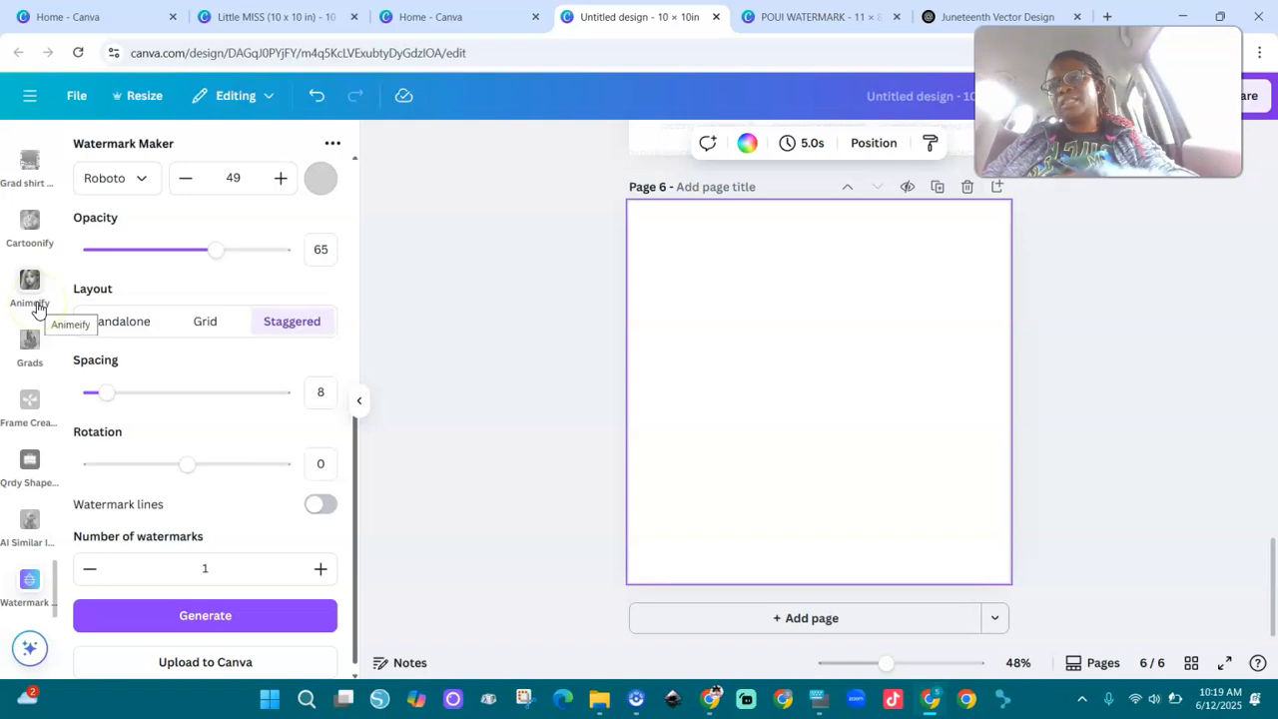
pyautogui.scroll(10, 30, 311)
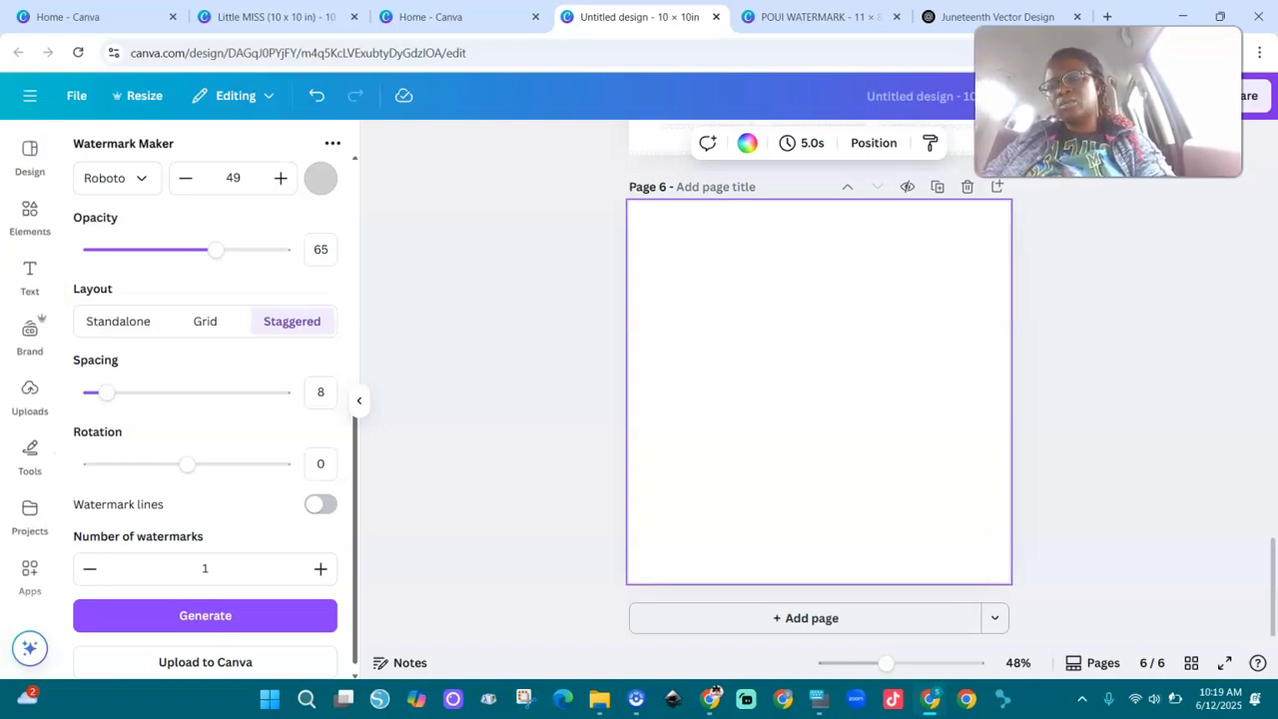
pyautogui.click(30, 395)
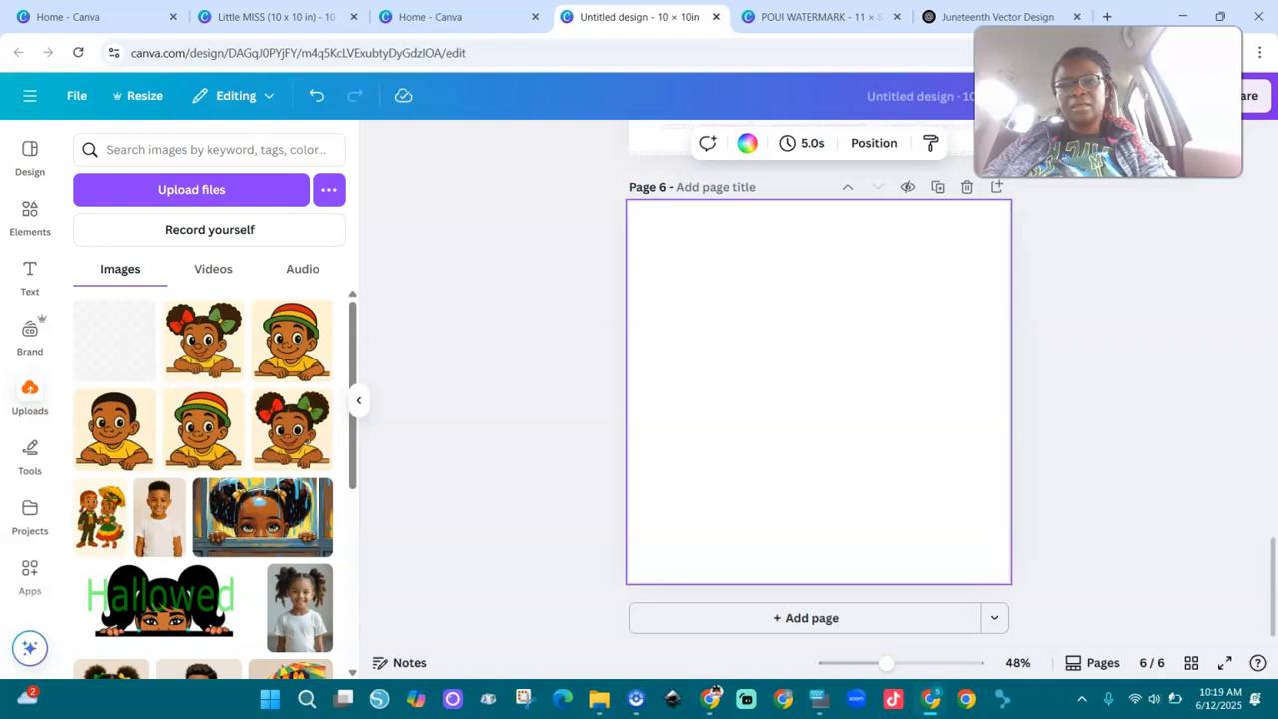
pyautogui.click(228, 318)
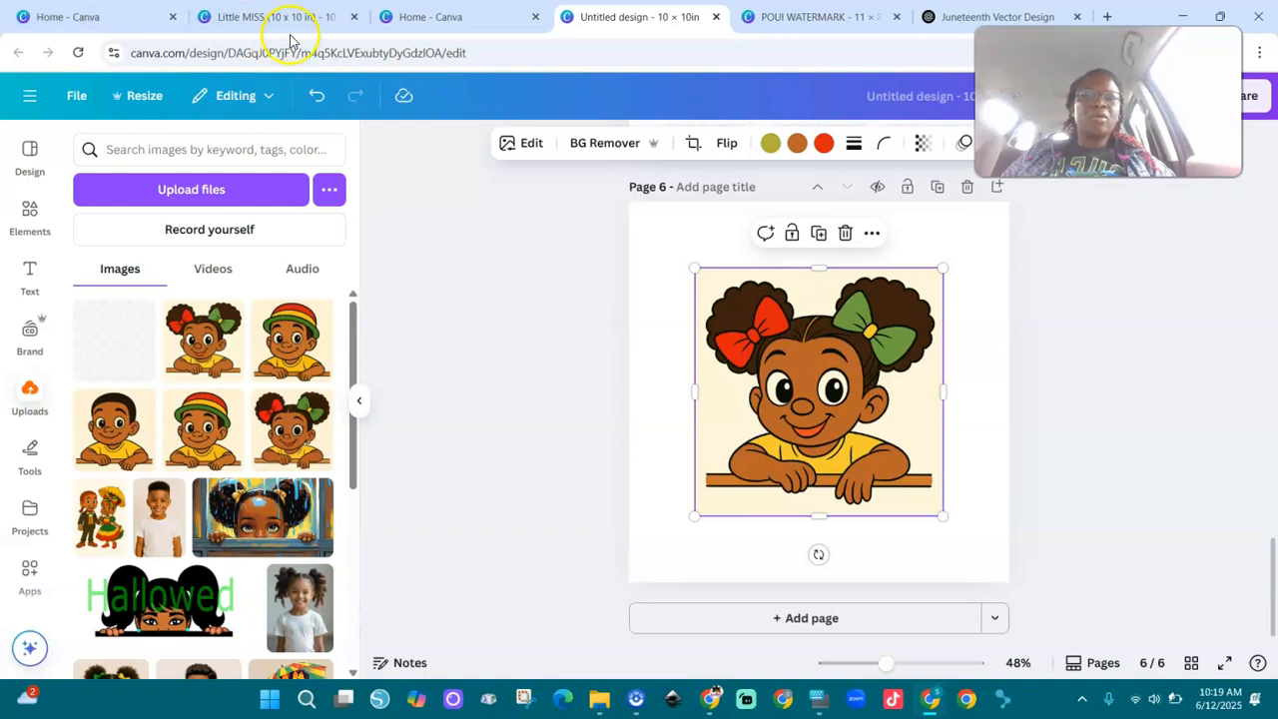
pyautogui.click(596, 152)
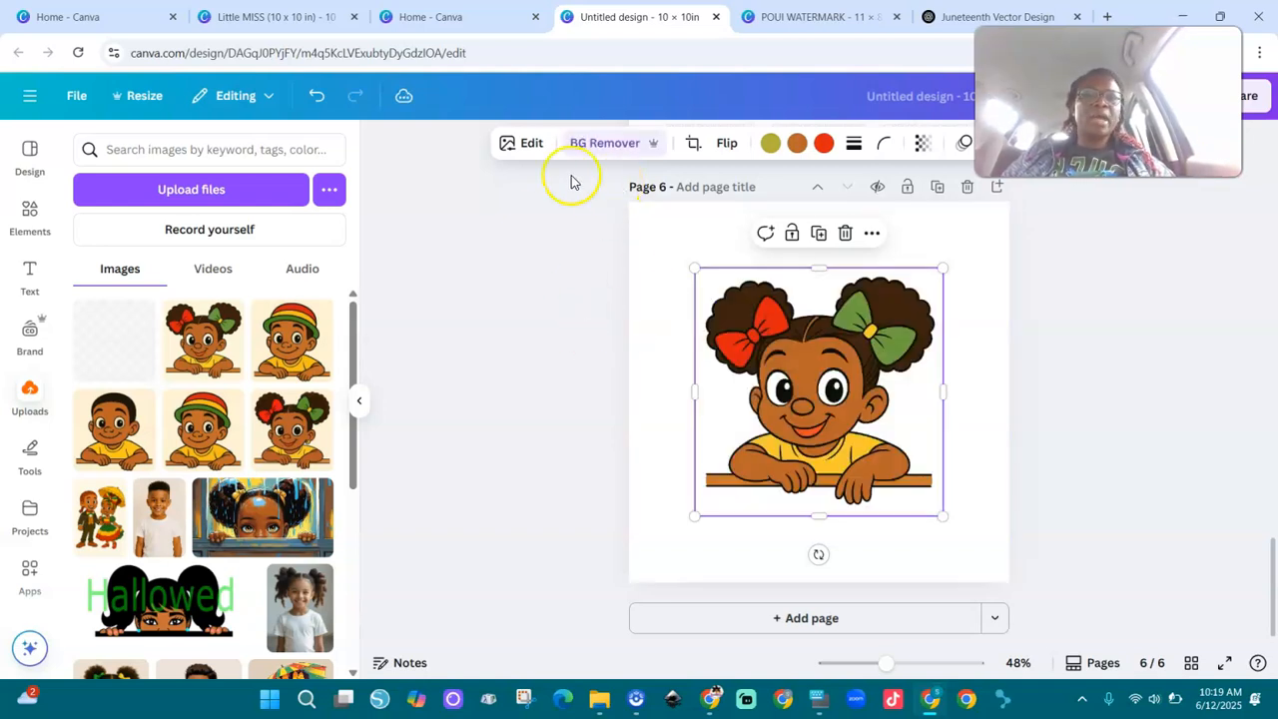
# Step: Open the full filter list for the girl image and try the Natural filters Belvedere, Fresco and Flint
pyautogui.click(534, 159)
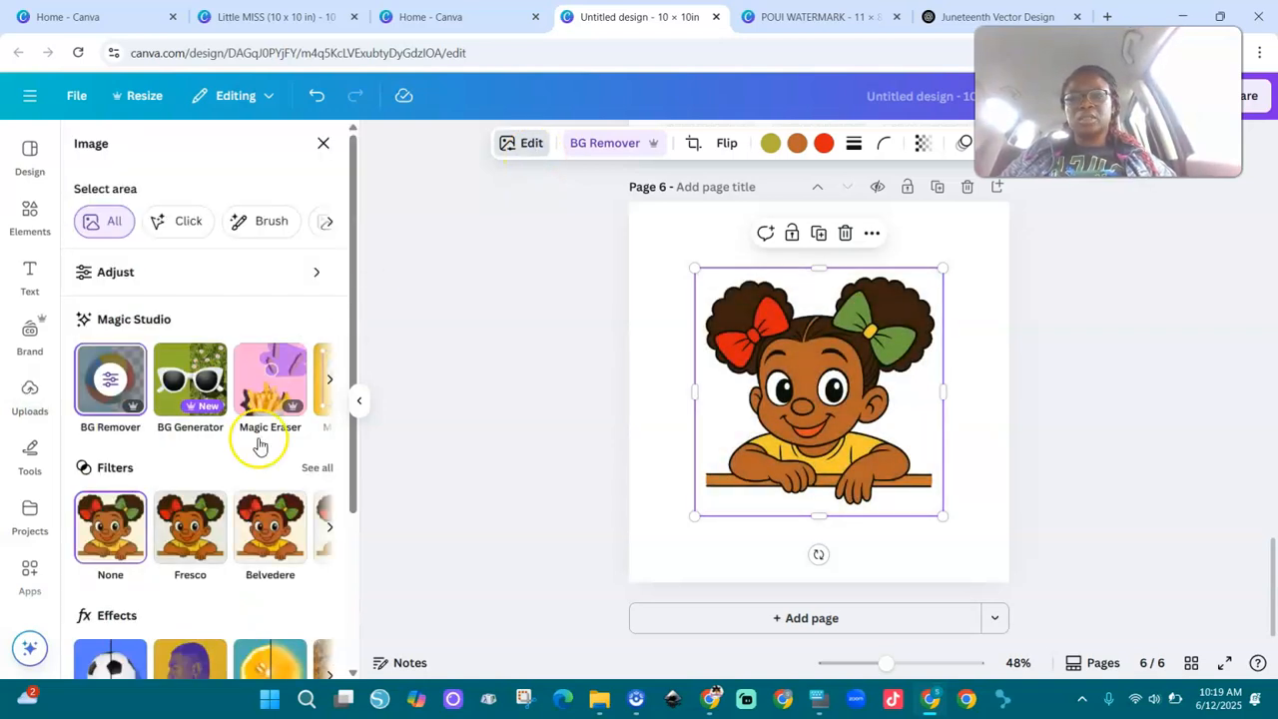
pyautogui.click(318, 469)
pyautogui.click(224, 380)
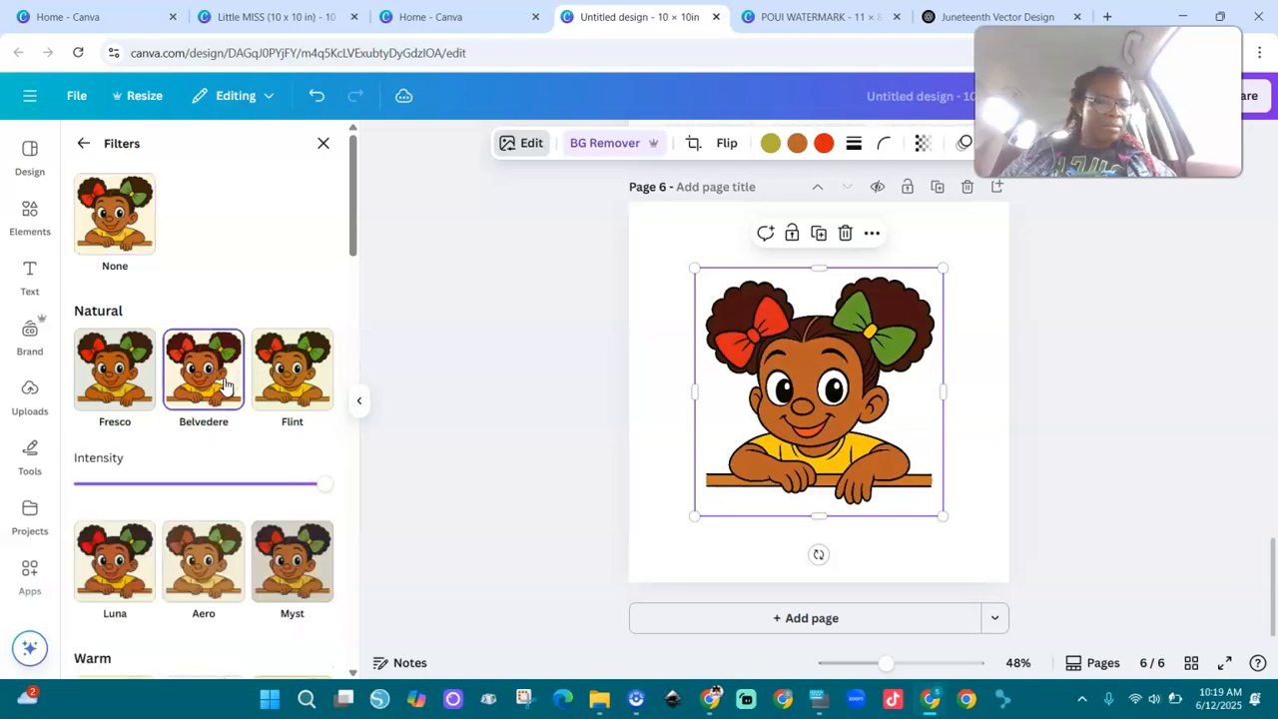
pyautogui.click(110, 207)
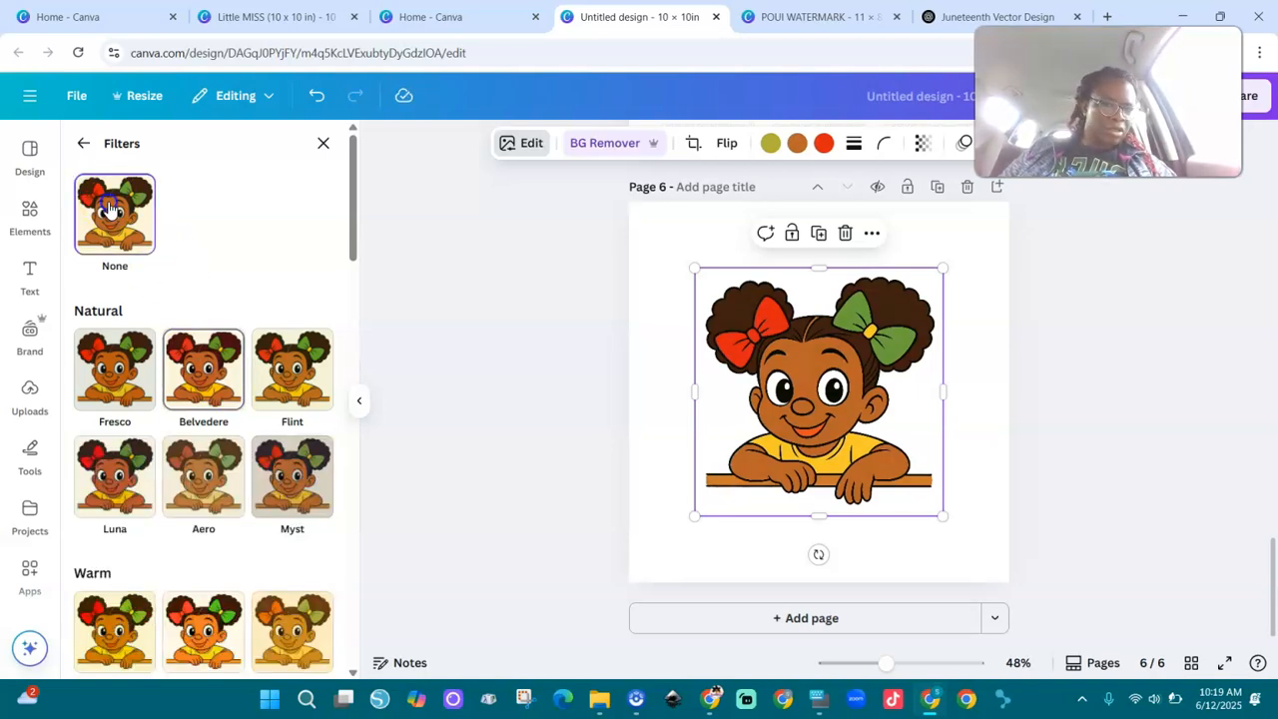
pyautogui.click(194, 370)
pyautogui.click(128, 377)
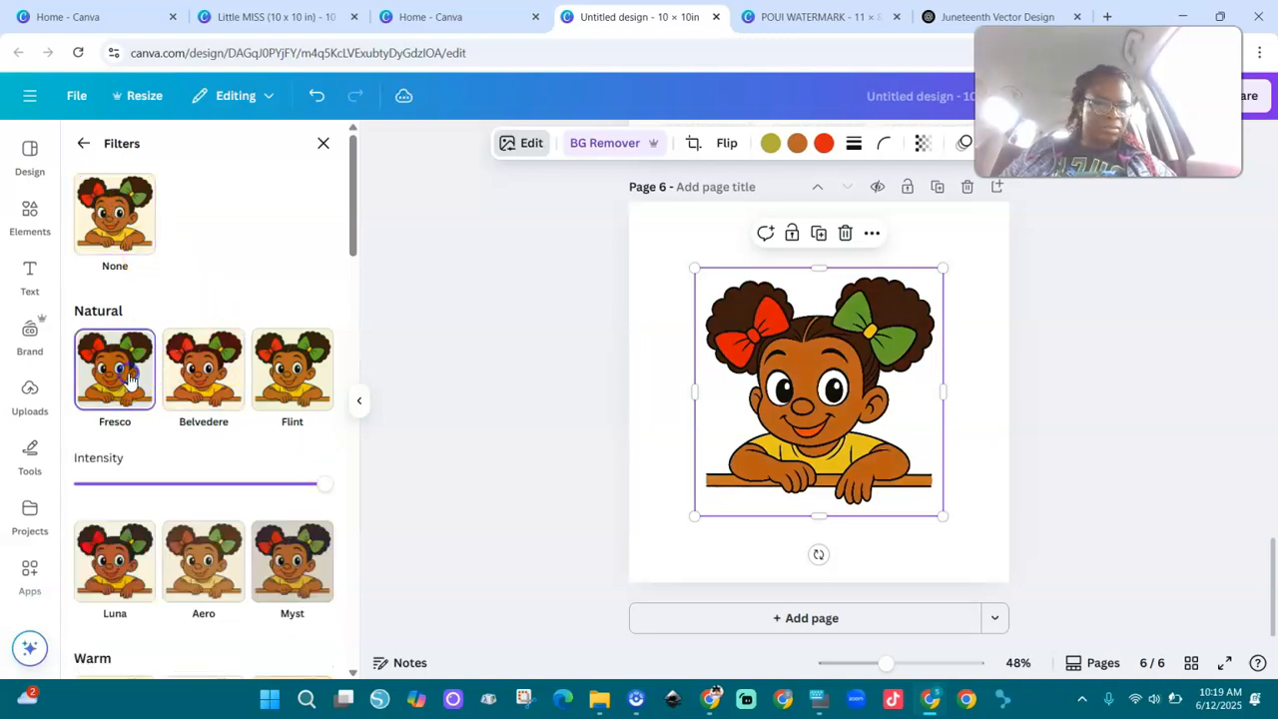
pyautogui.click(289, 370)
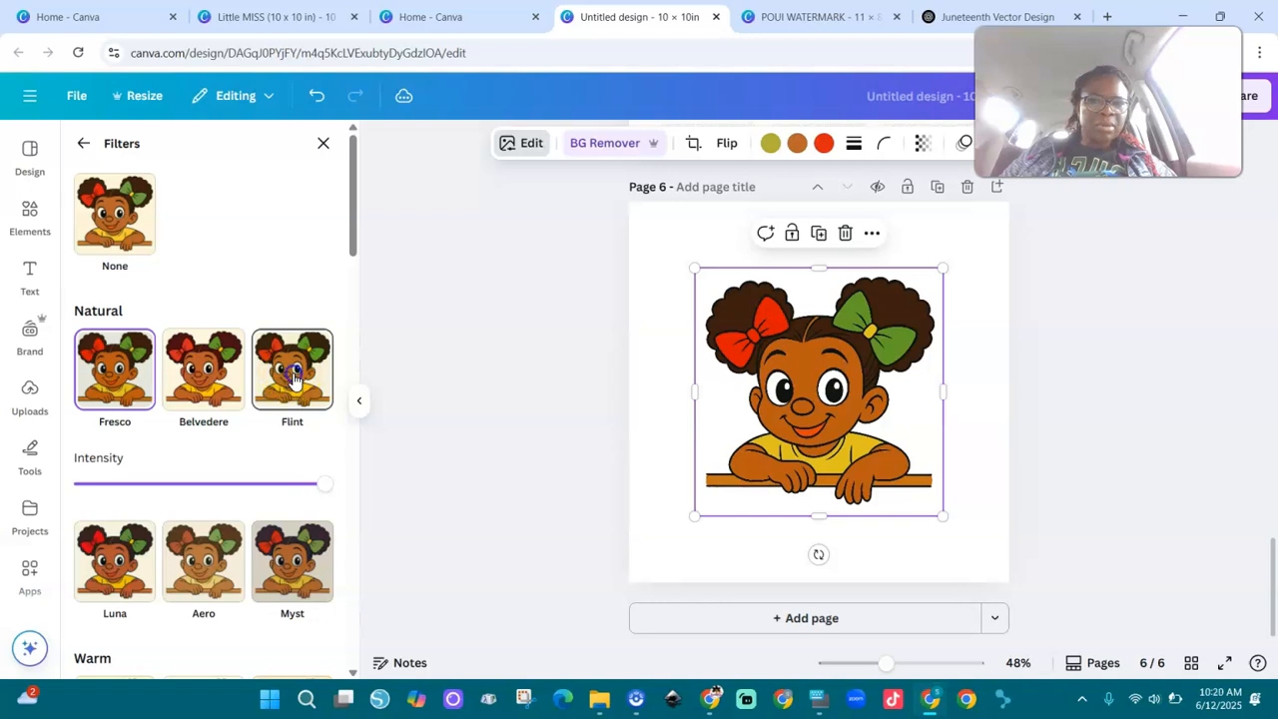
# Step: Try the Cool filters Polar and Arctic on the girl image
pyautogui.scroll(-5, 354, 506)
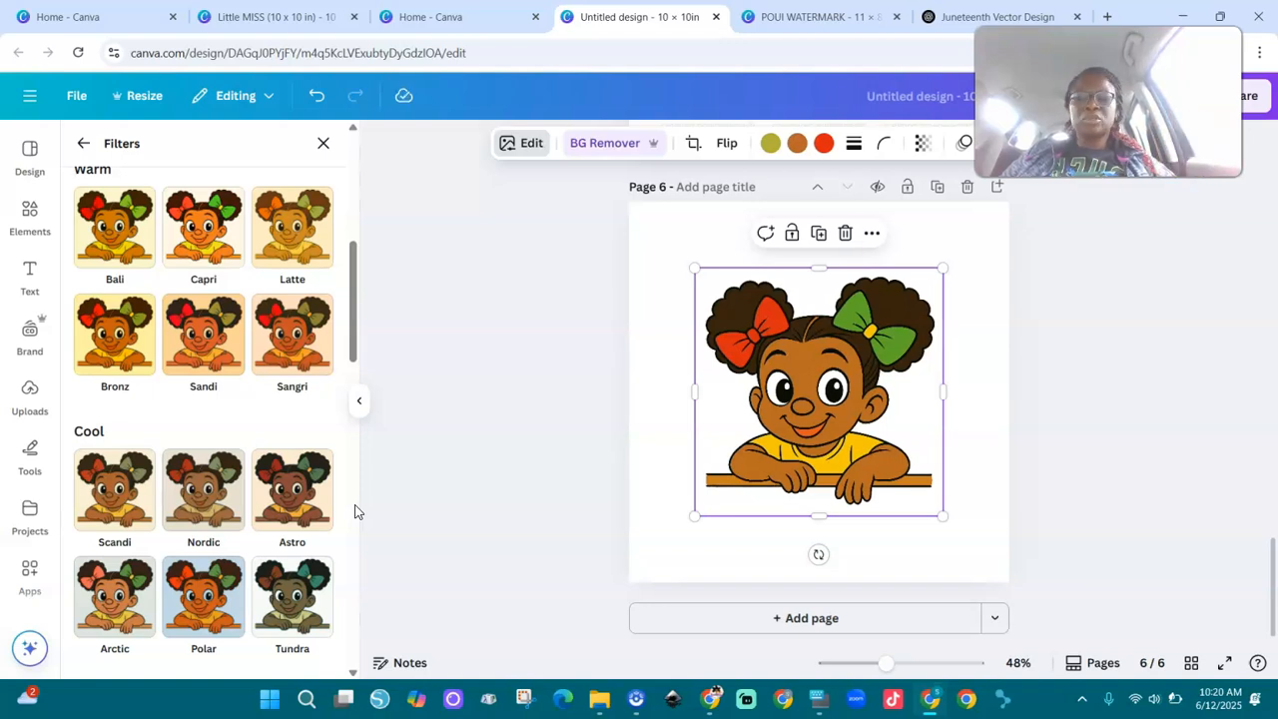
pyautogui.click(200, 601)
pyautogui.click(114, 597)
pyautogui.click(200, 595)
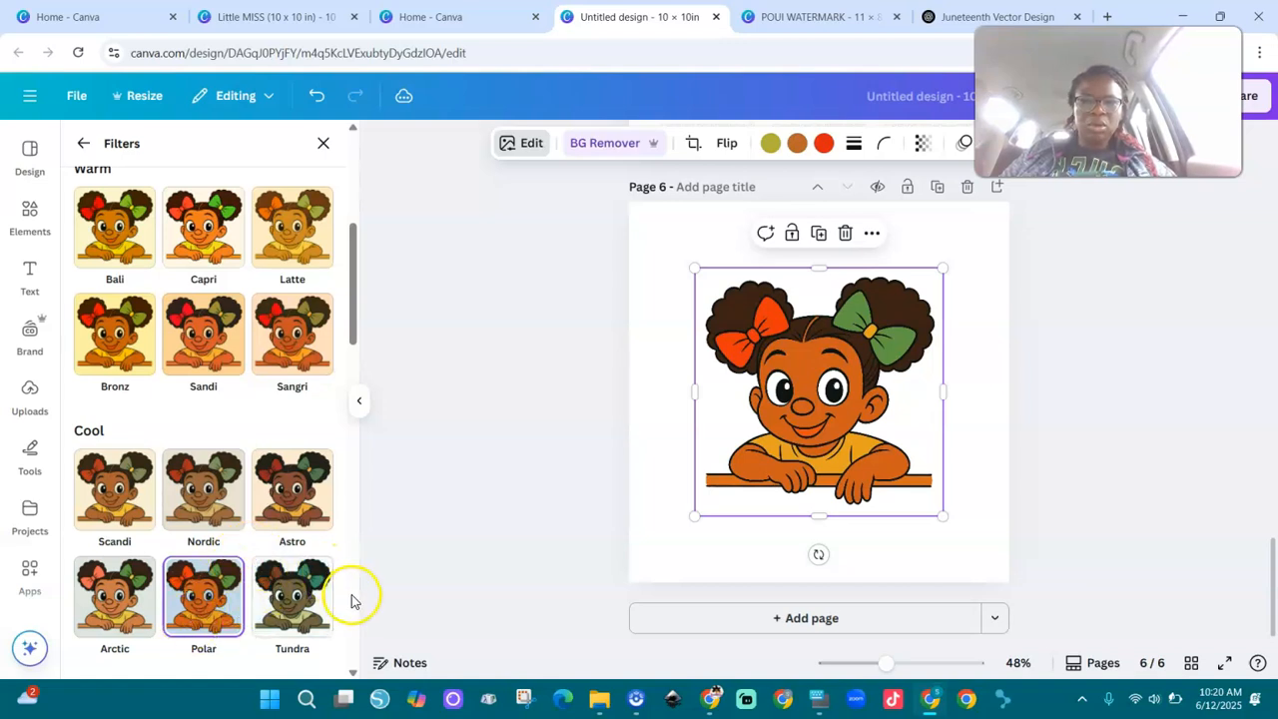
# Step: Compare the Vivid filters Chroma, Rustiq and Eldar on the girl image and apply Rustiq
pyautogui.scroll(-5, 352, 599)
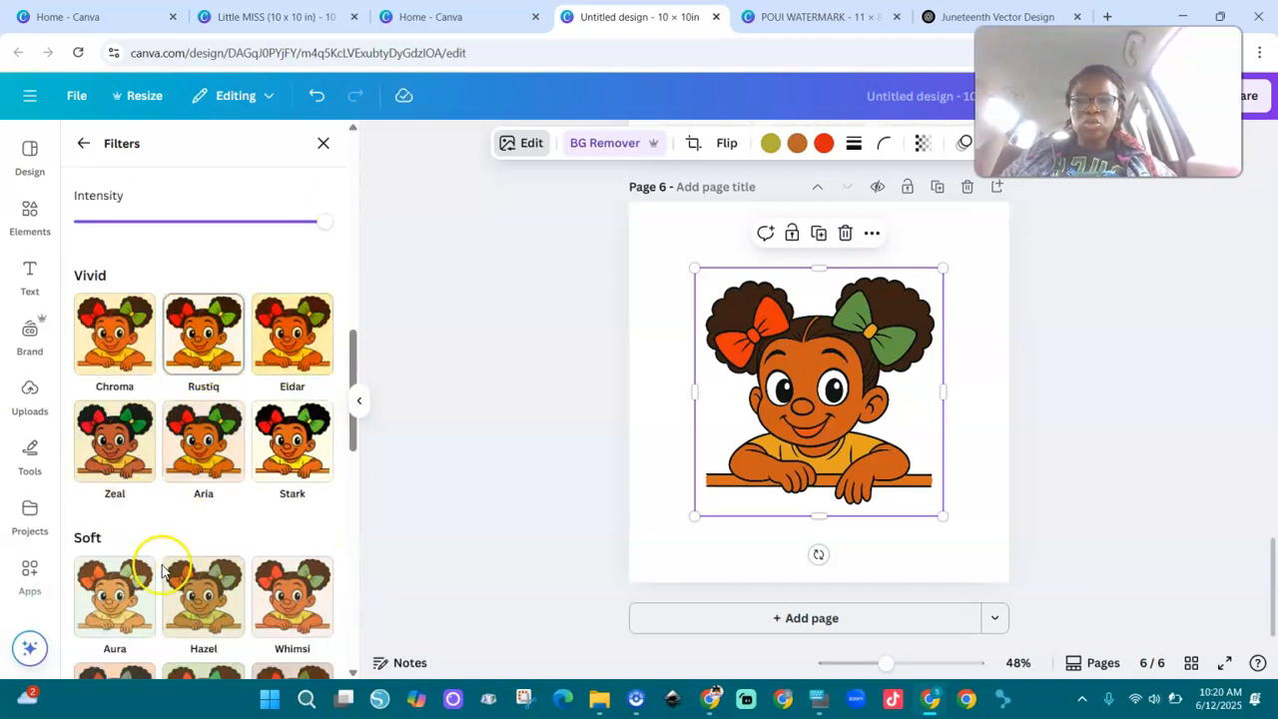
pyautogui.click(132, 335)
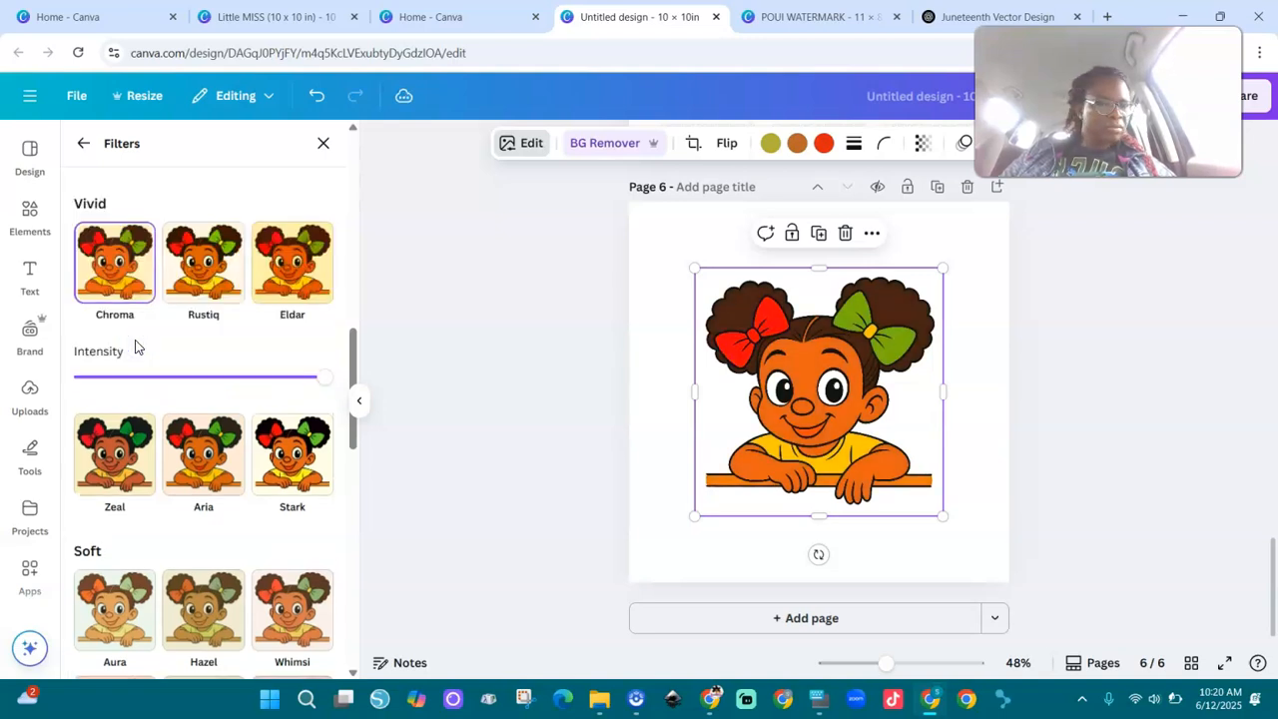
pyautogui.click(207, 262)
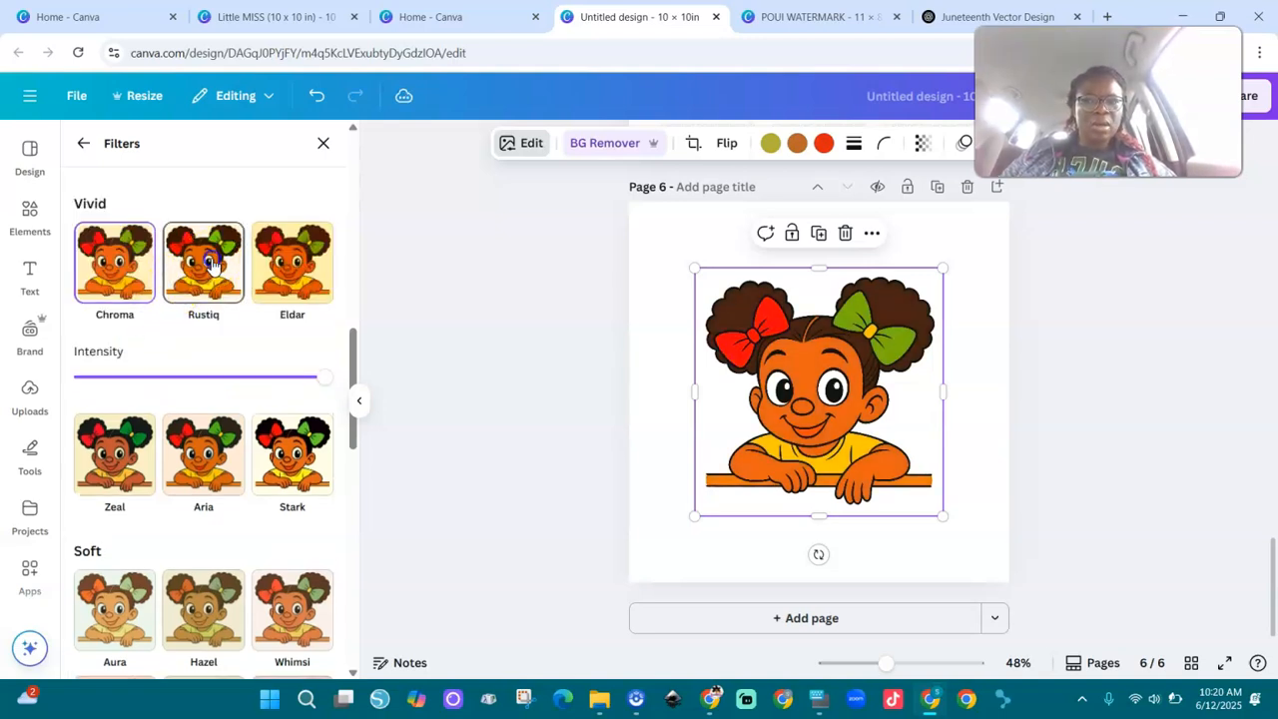
pyautogui.click(289, 262)
pyautogui.click(214, 283)
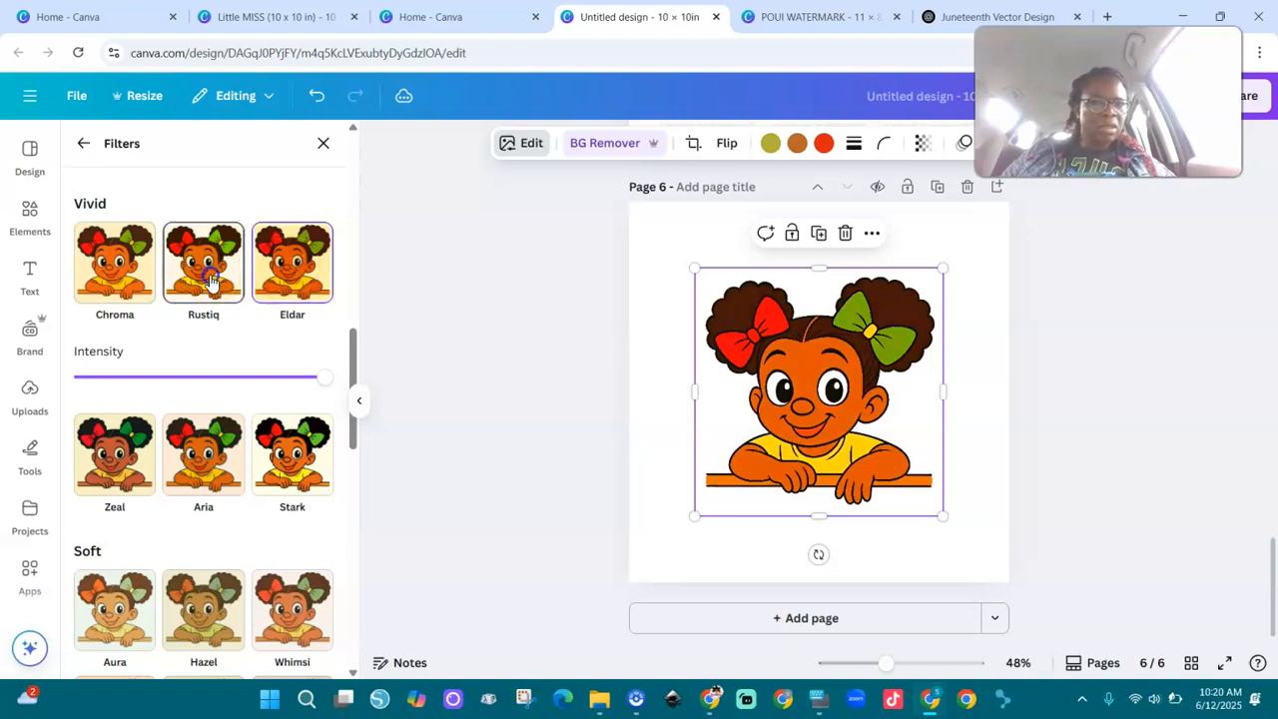
pyautogui.click(118, 269)
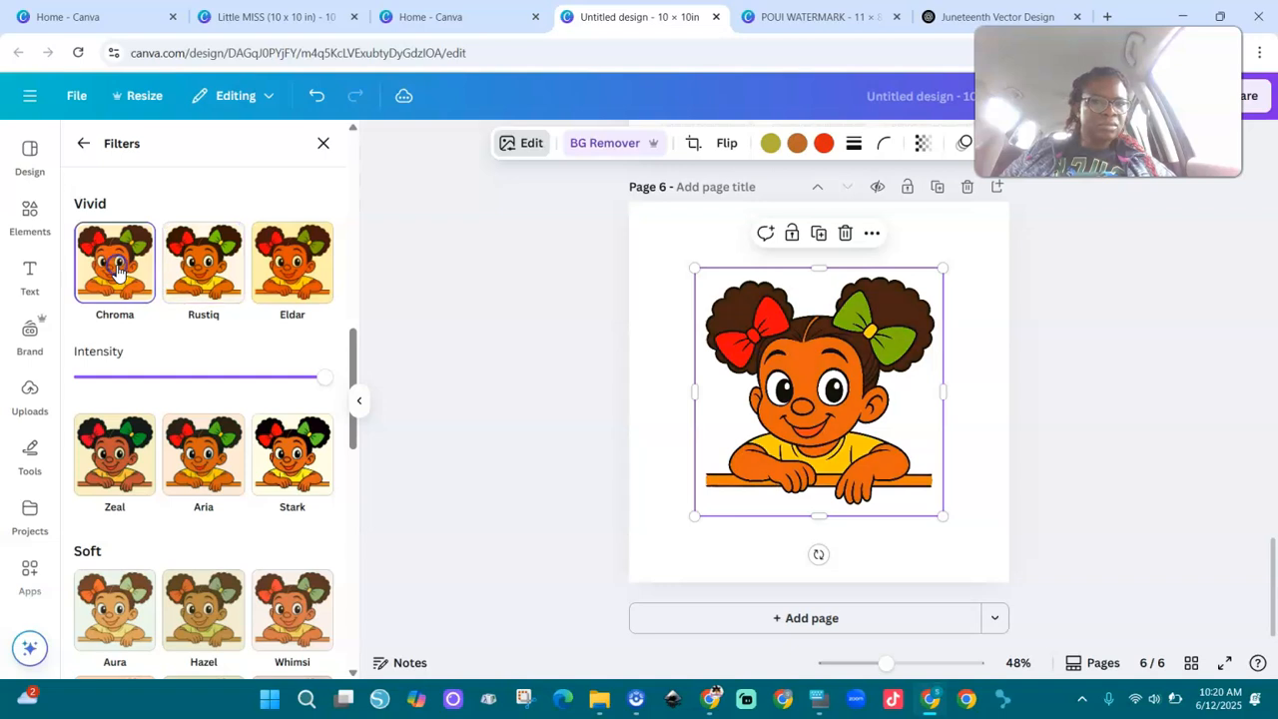
pyautogui.click(190, 261)
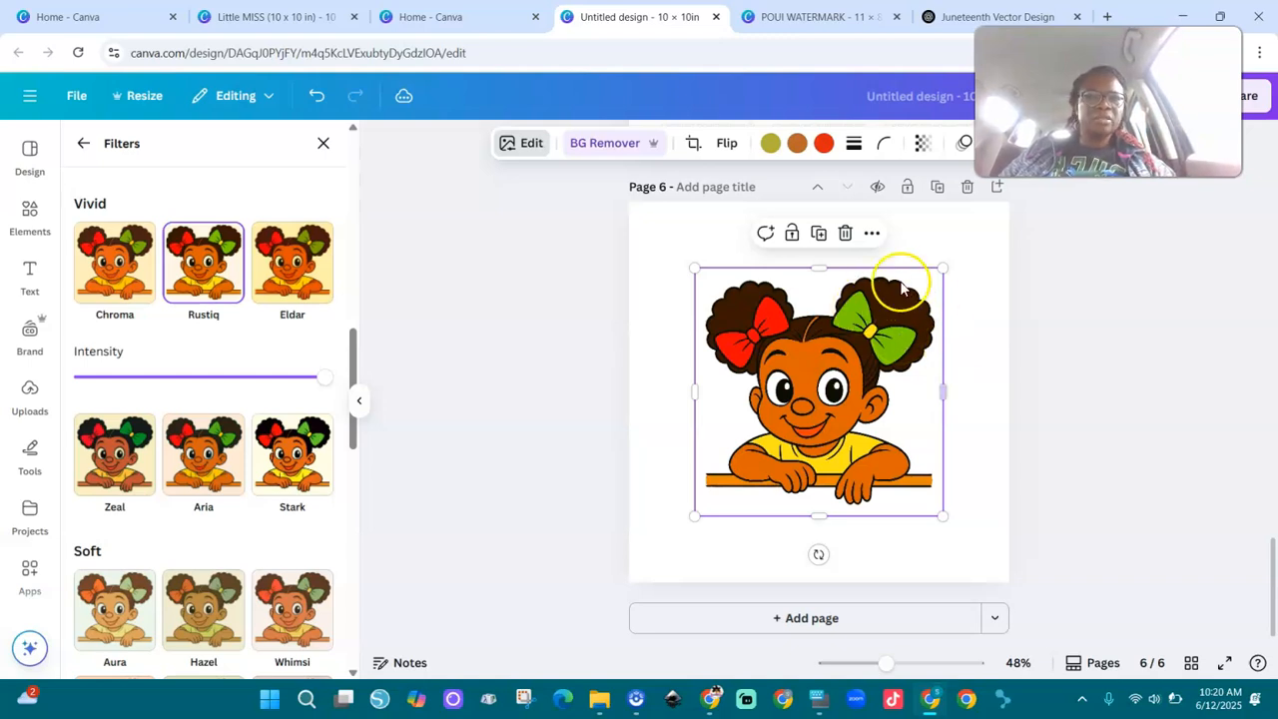
# Step: Set the girl image as the background of page 6 so that it fills the page
pyautogui.rightClick(844, 358)
pyautogui.click(929, 587)
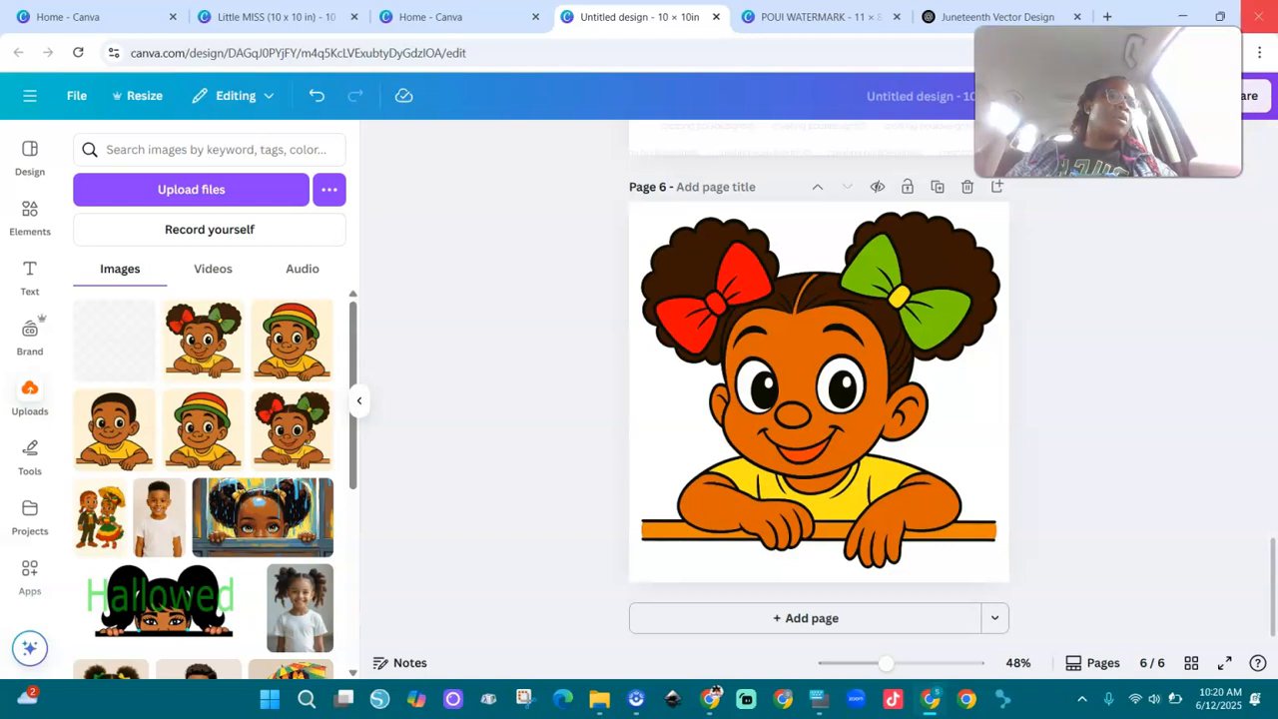
pyautogui.moveTo(1109, 102); pyautogui.dragTo(710, 94)
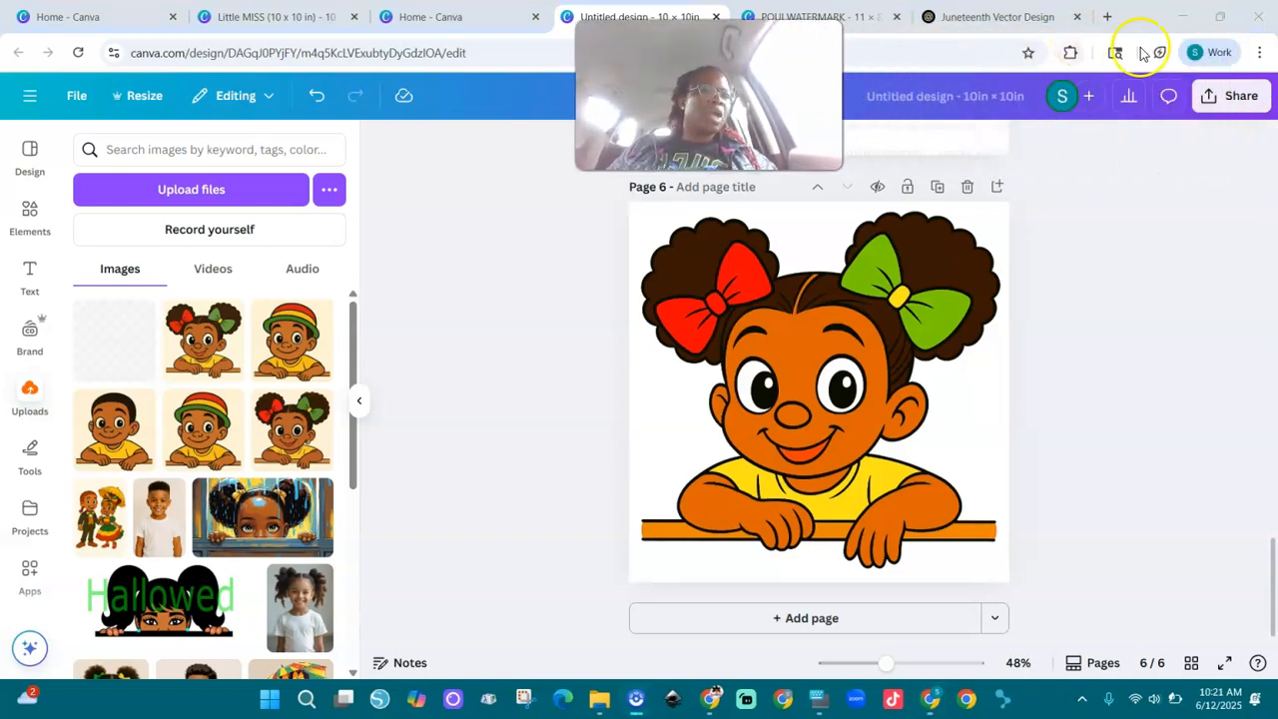
# Step: Set up a PNG download at size 3.125 (6,250 × 6,250 px) with a transparent background
pyautogui.click(1241, 96)
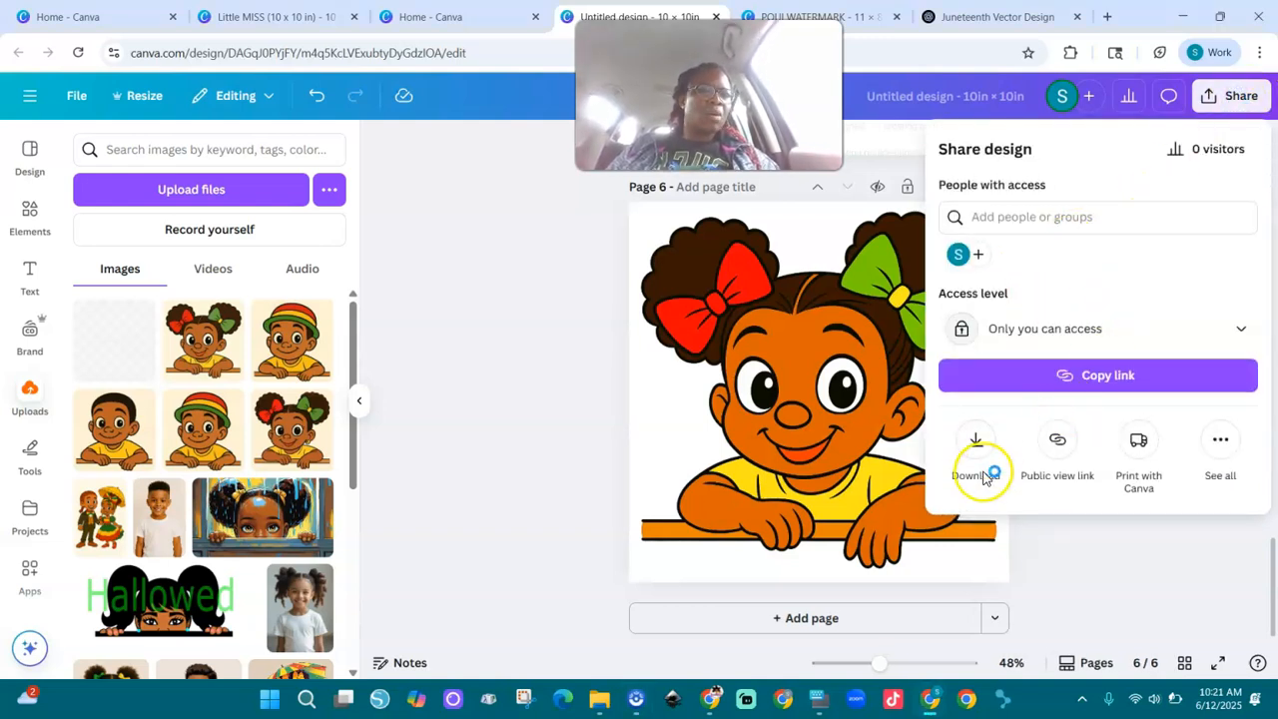
pyautogui.click(975, 443)
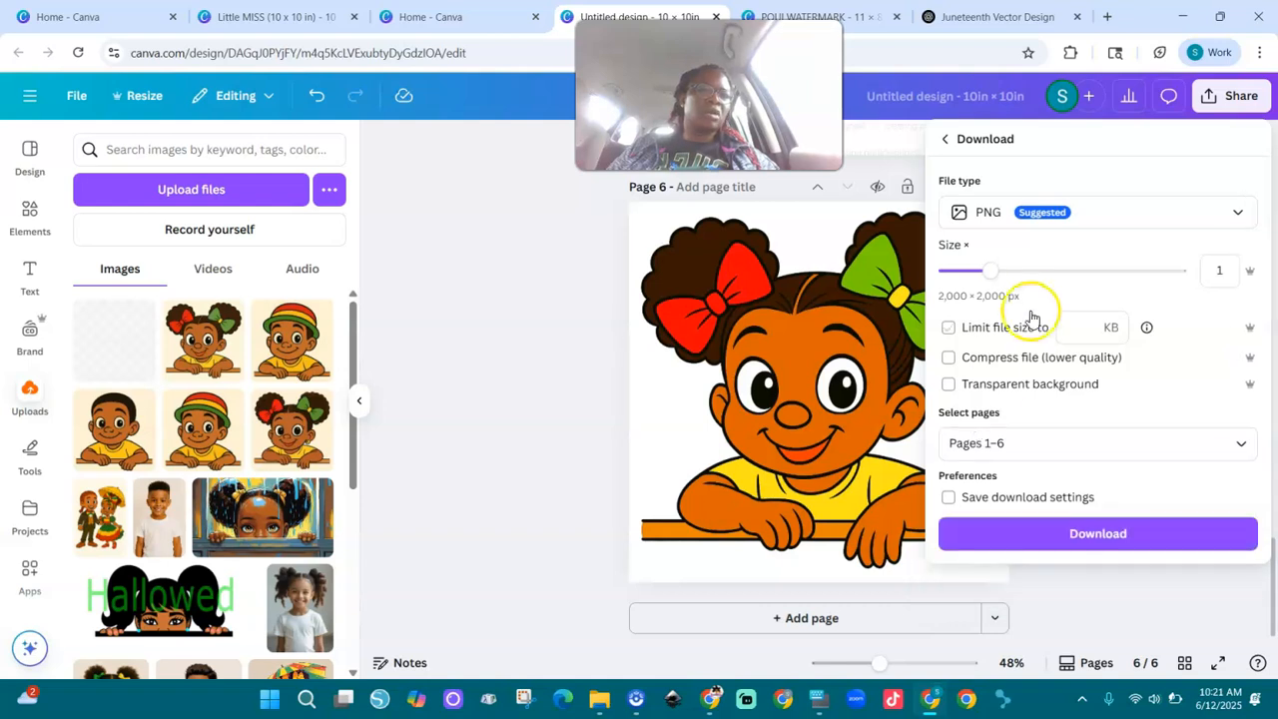
pyautogui.moveTo(997, 276); pyautogui.dragTo(1198, 246)
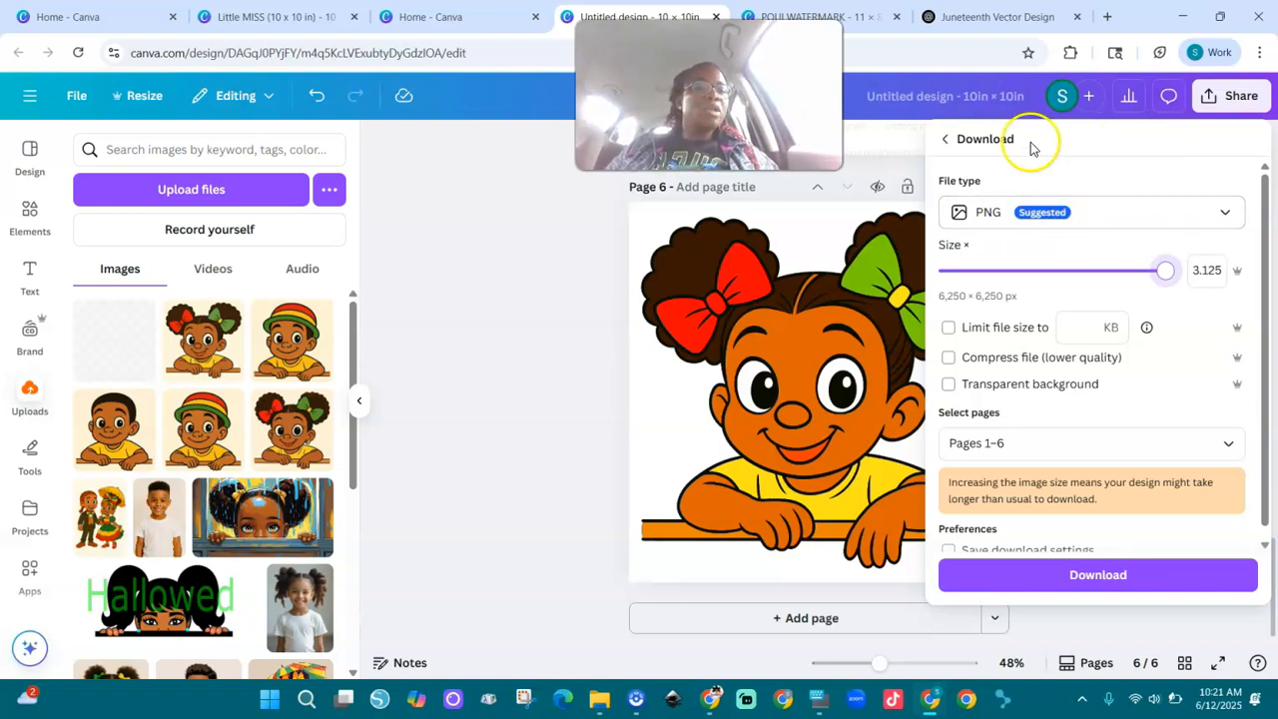
pyautogui.click(947, 385)
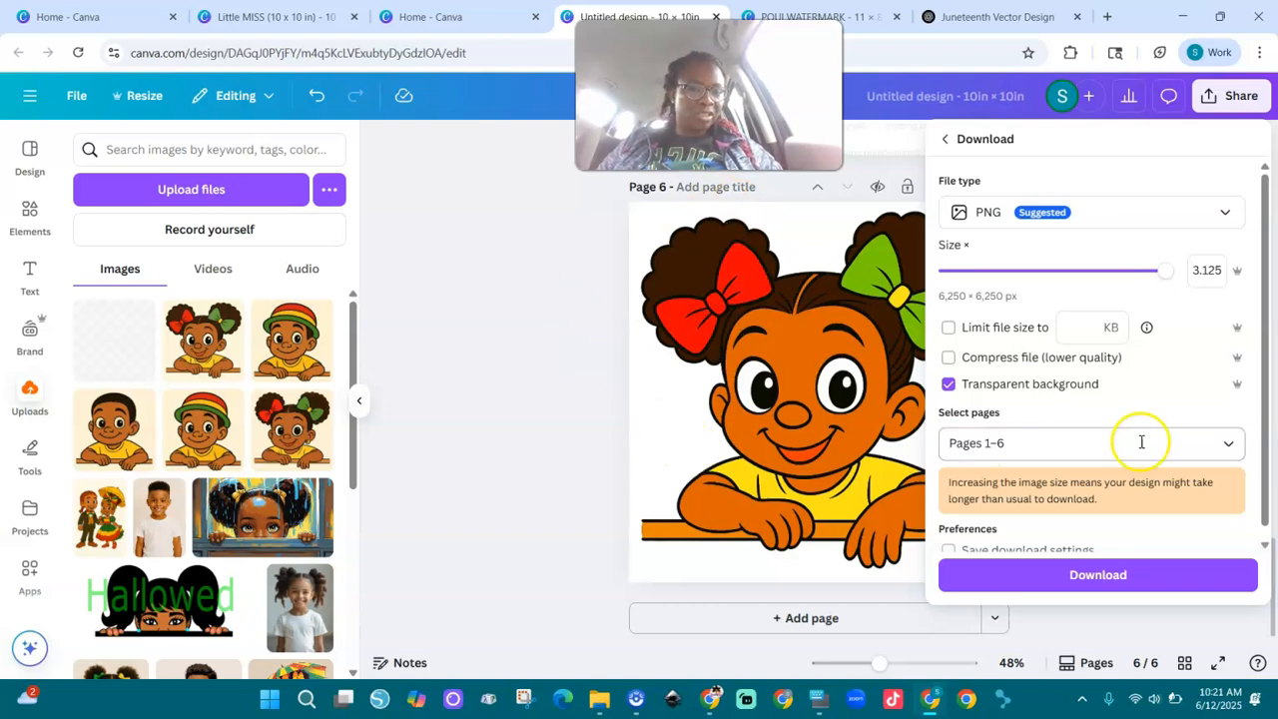
# Step: Limit the download to the current page, page 6, and download it
pyautogui.click(1224, 446)
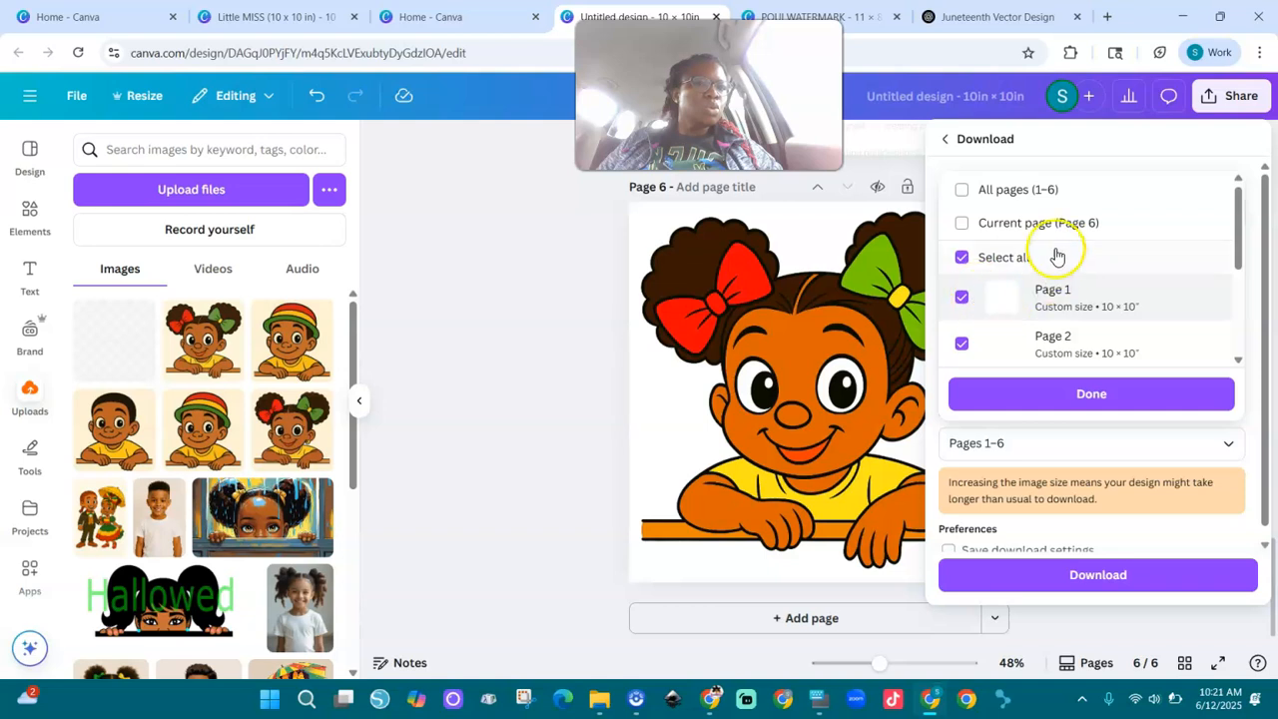
pyautogui.click(960, 229)
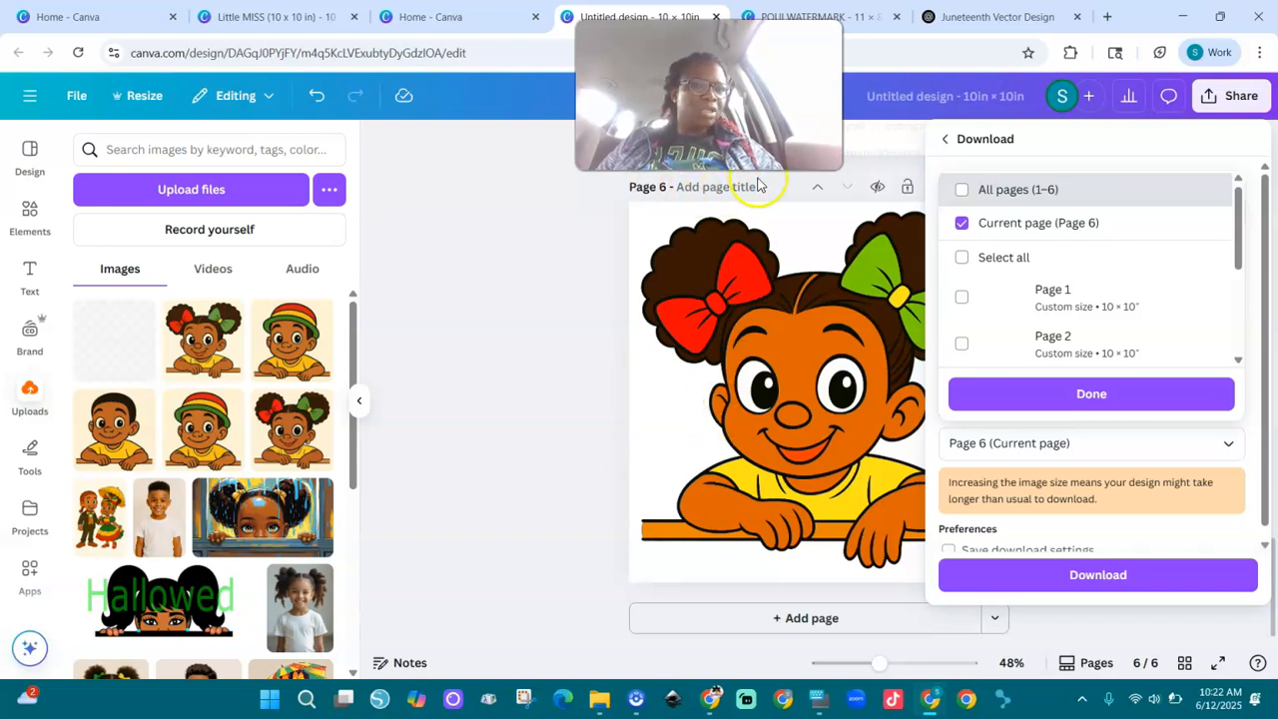
pyautogui.click(1093, 398)
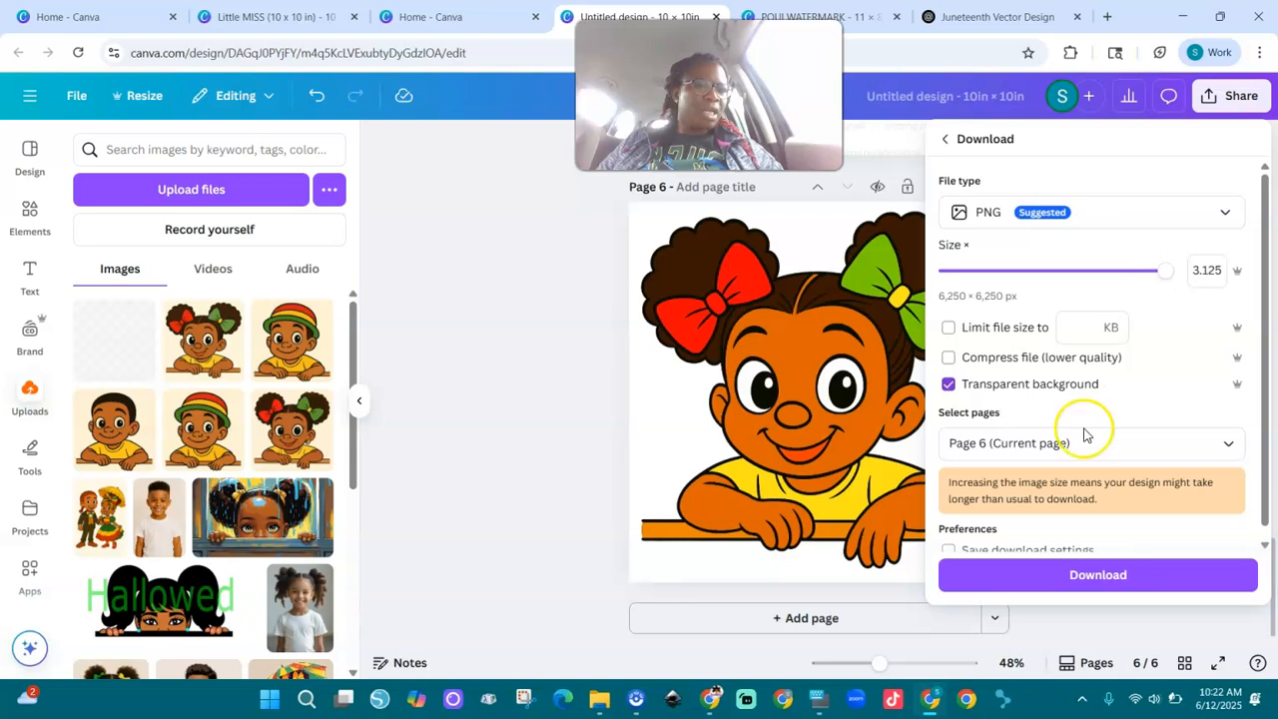
pyautogui.click(1098, 581)
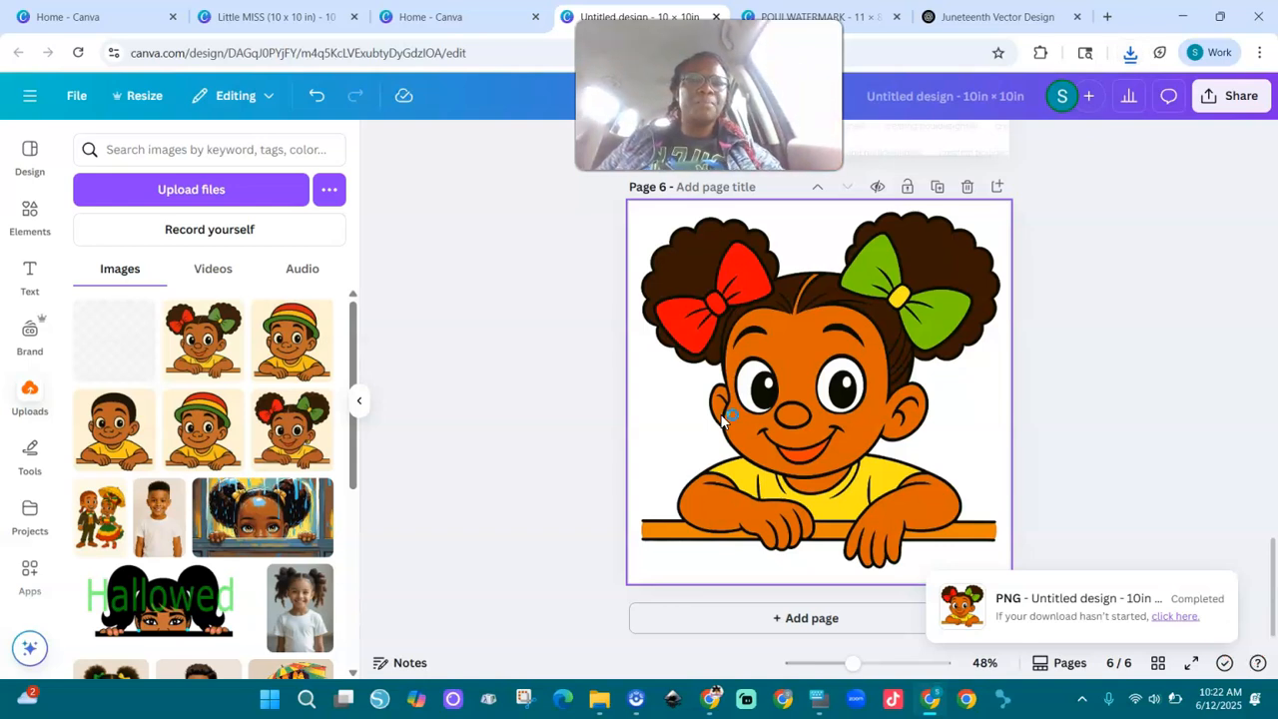
# Step: Duplicate the watermark image on page 5, place the copy over the girl image on page 6 and inspect it enlarged
pyautogui.scroll(3, 722, 421)
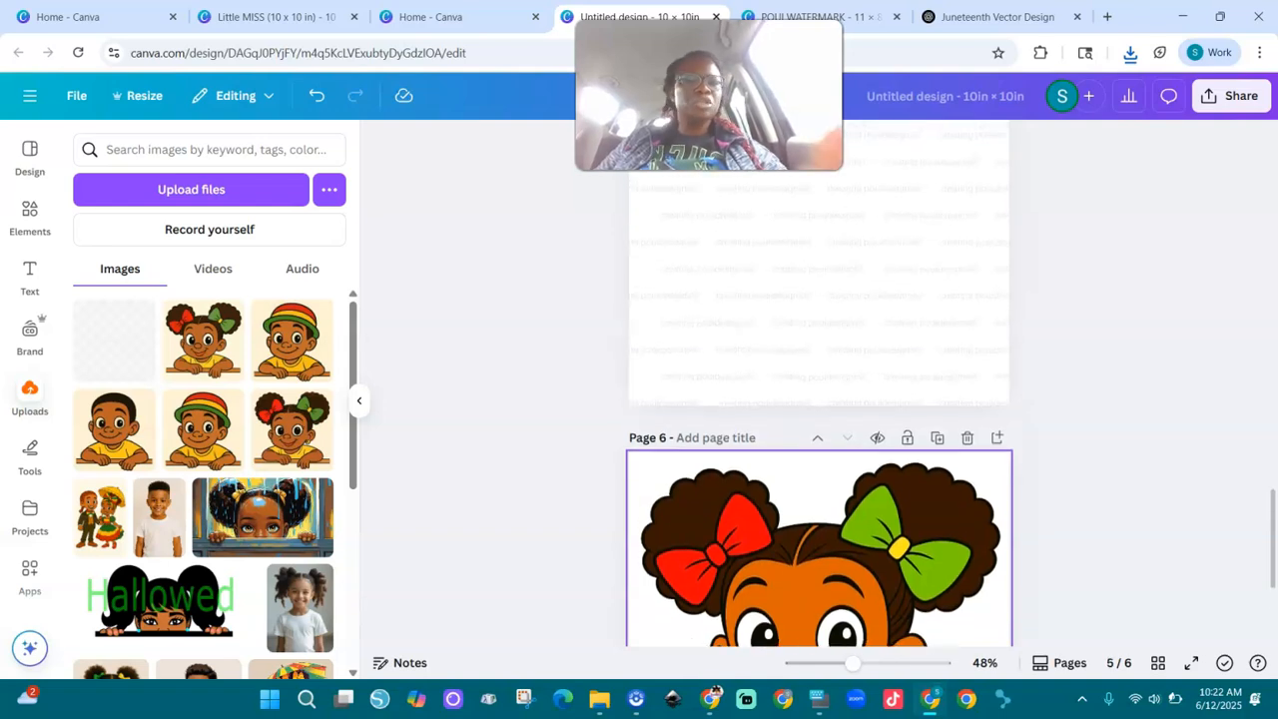
pyautogui.scroll(-1, 819, 400)
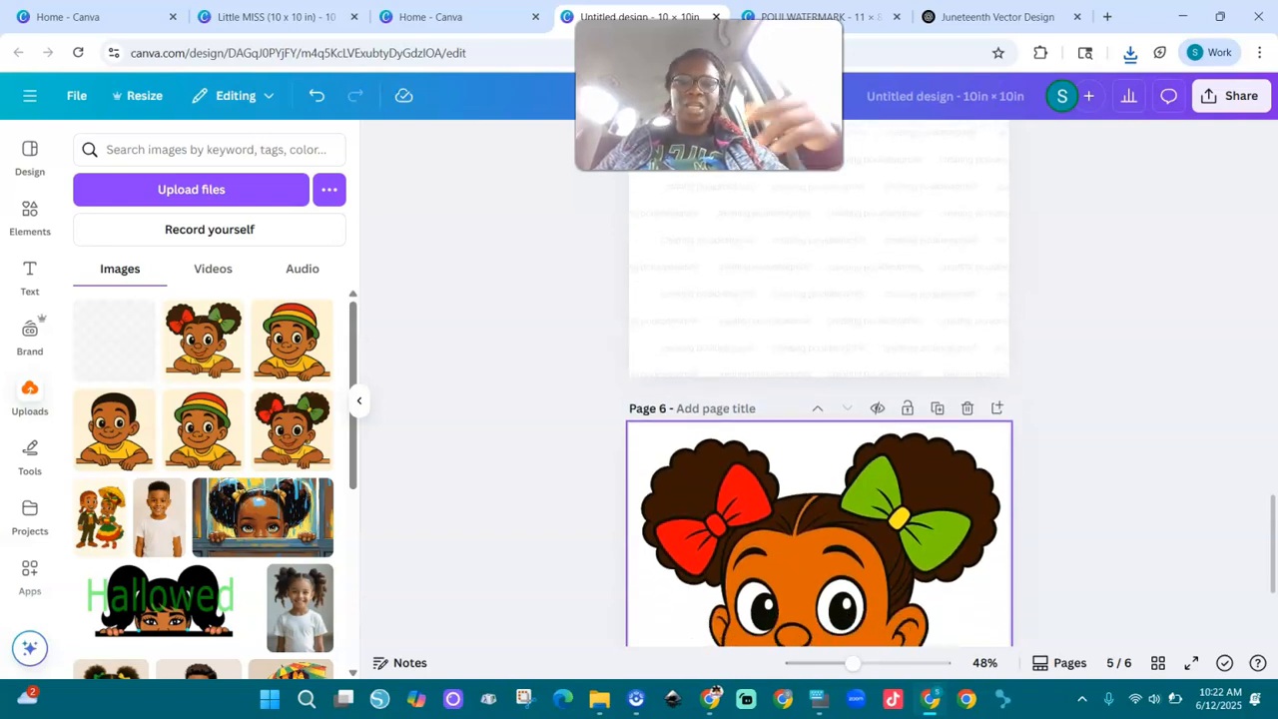
pyautogui.click(718, 250)
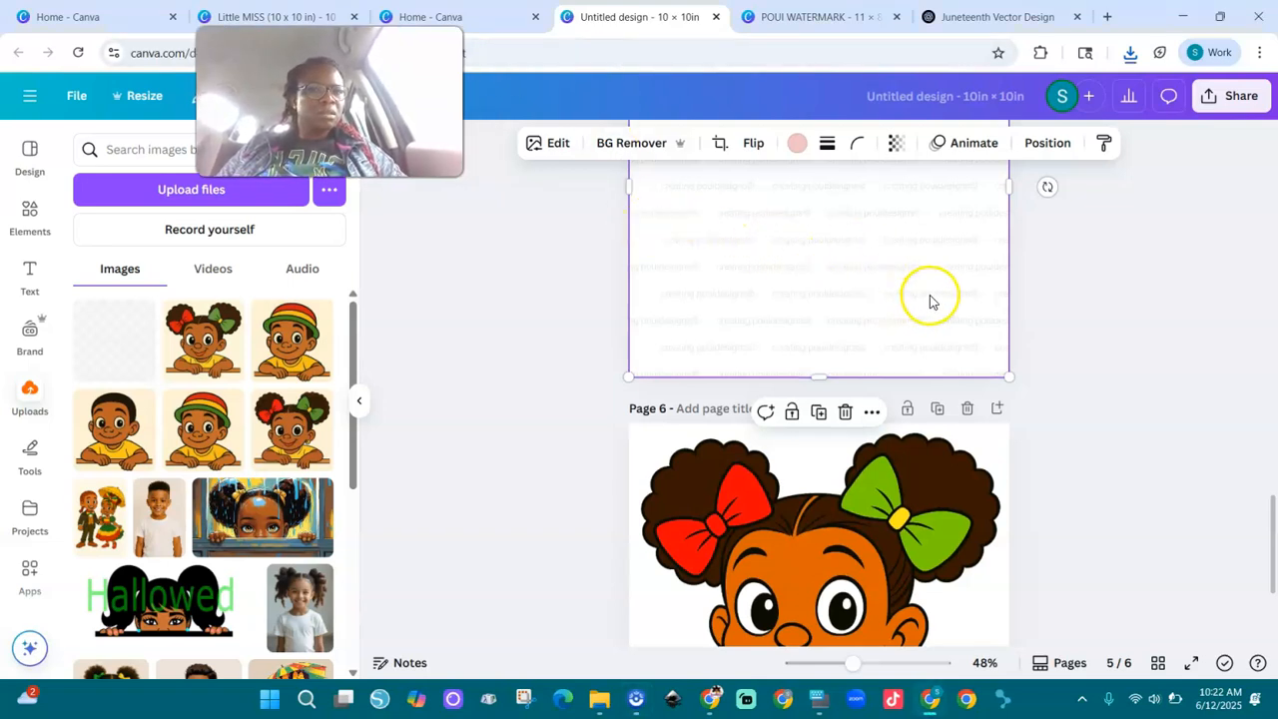
pyautogui.click(819, 411)
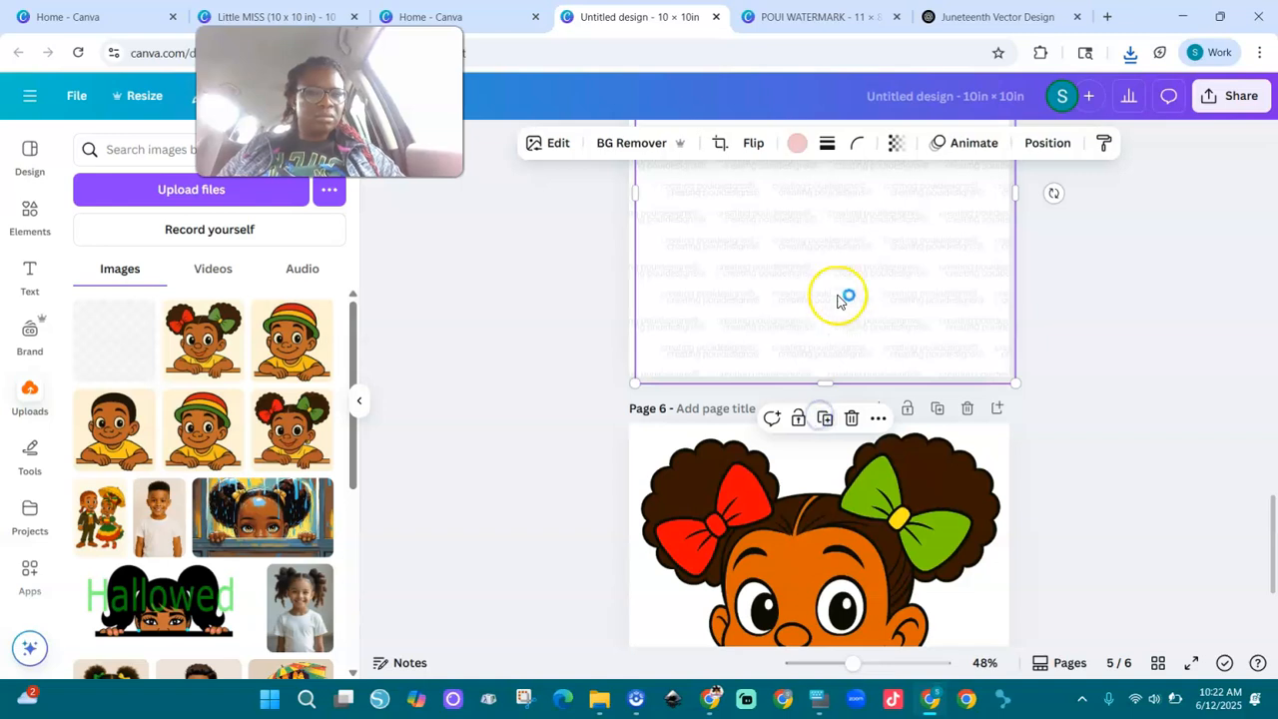
pyautogui.moveTo(833, 277); pyautogui.dragTo(829, 689)
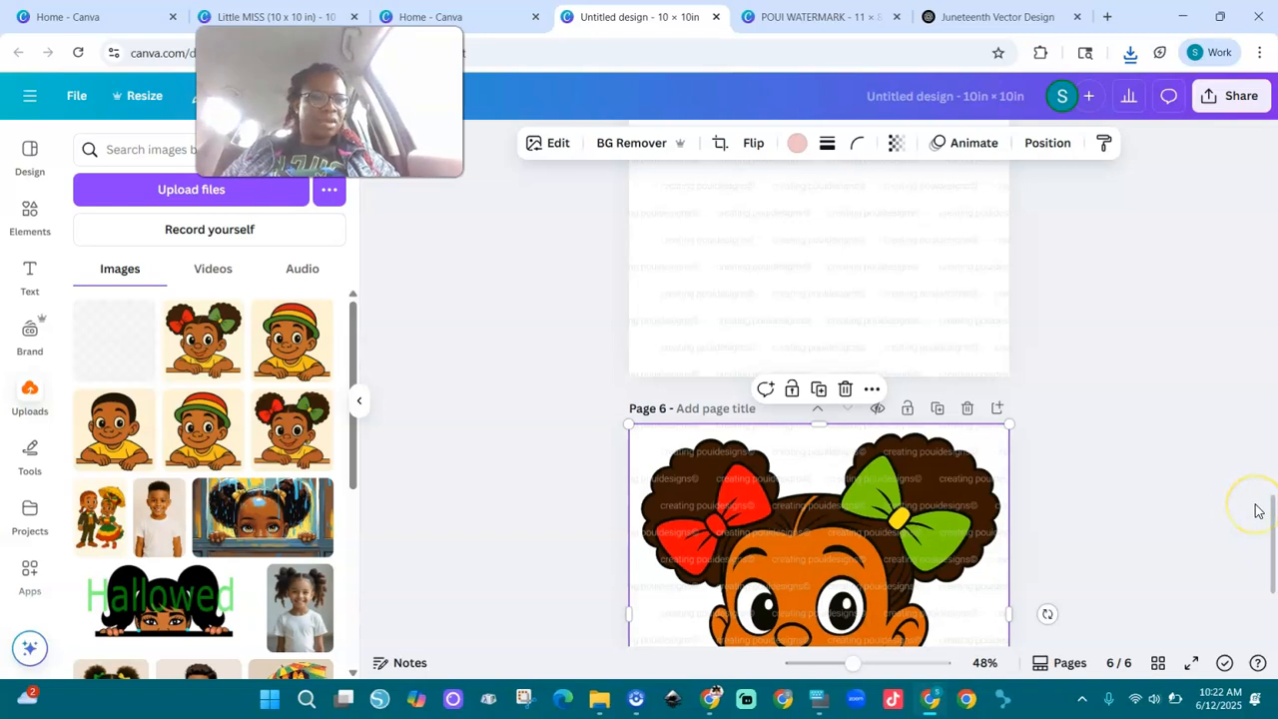
pyautogui.scroll(-3, 1257, 509)
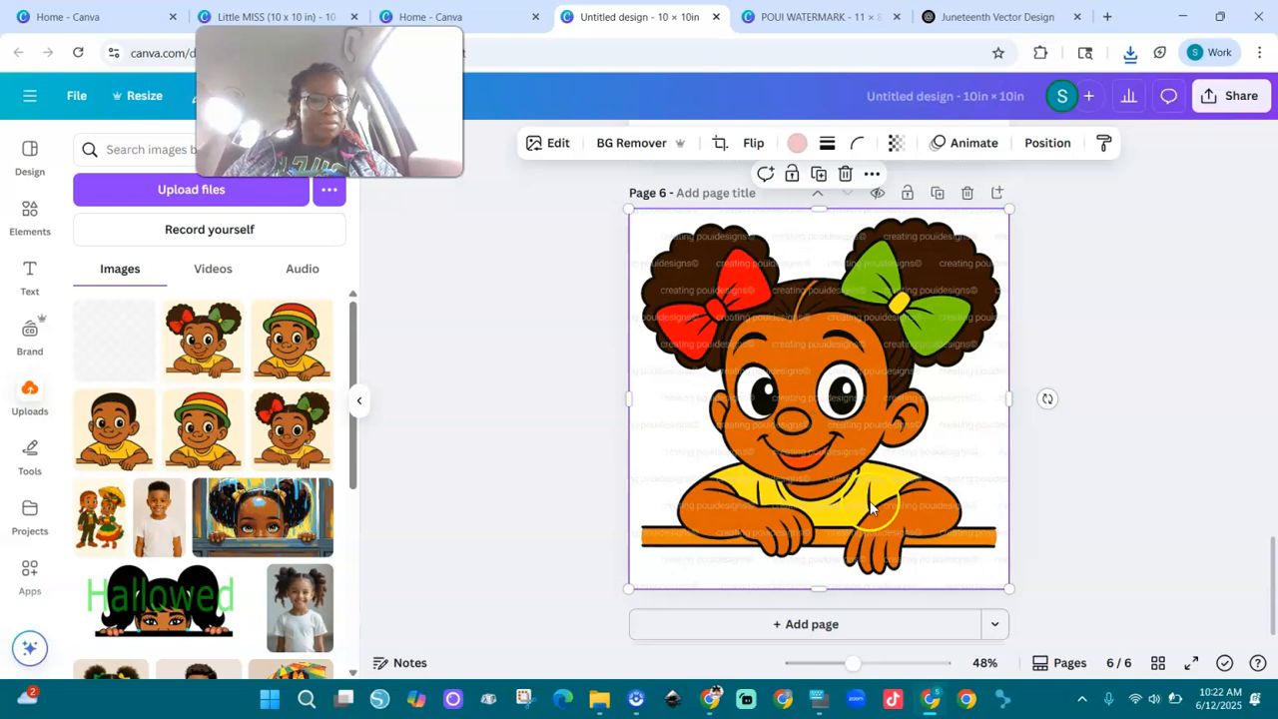
pyautogui.click(885, 664)
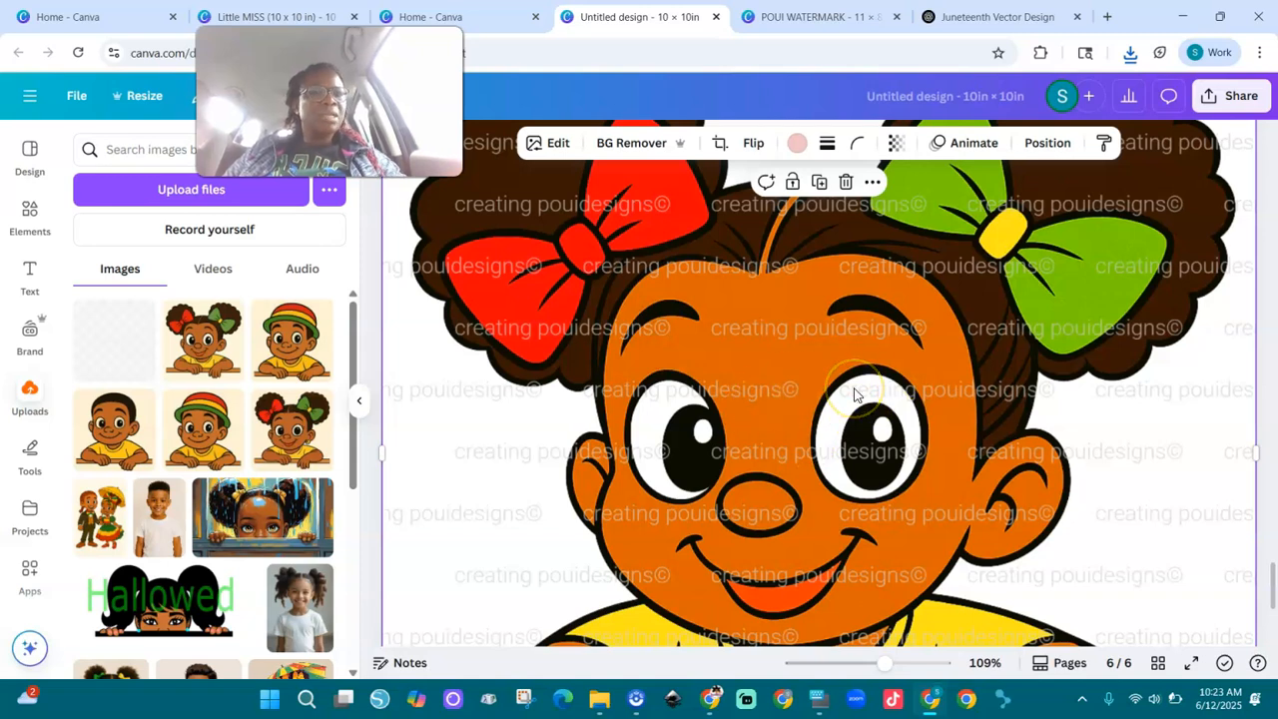
pyautogui.scroll(-3, 854, 389)
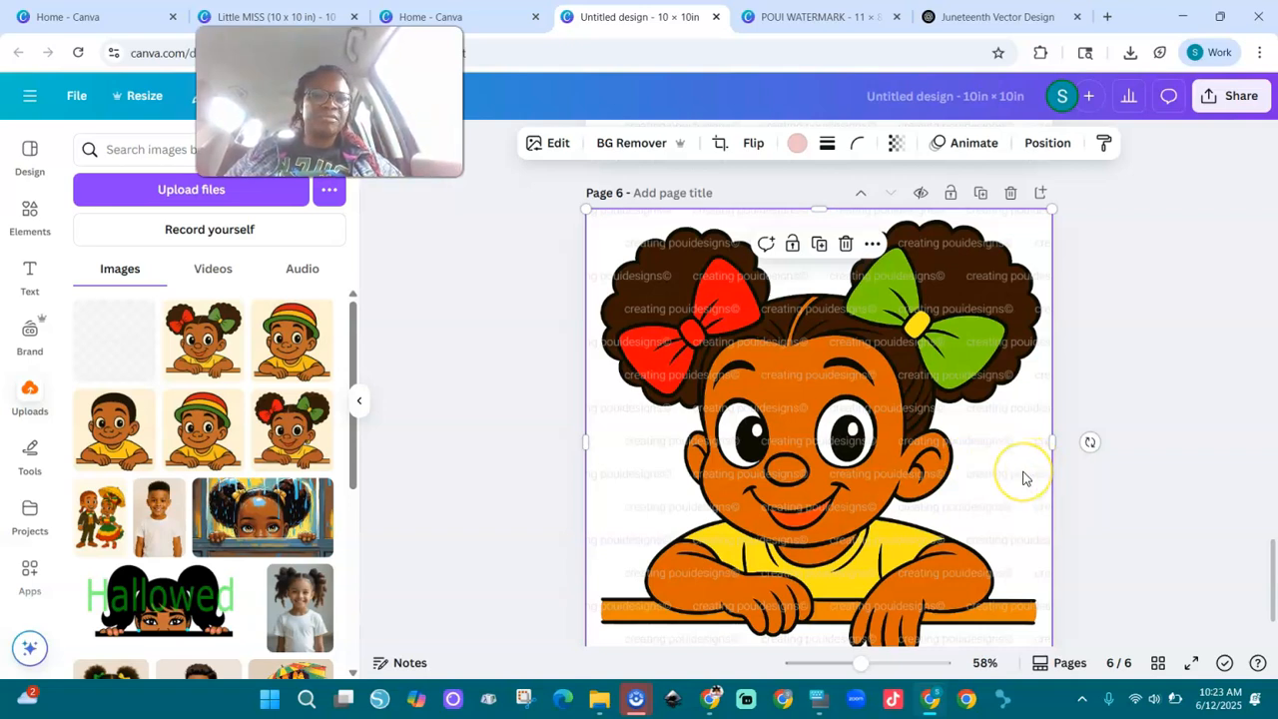
# Step: Set the watermark copy's color to black and apply a custom Duotone effect with #000000 highlights
pyautogui.click(799, 145)
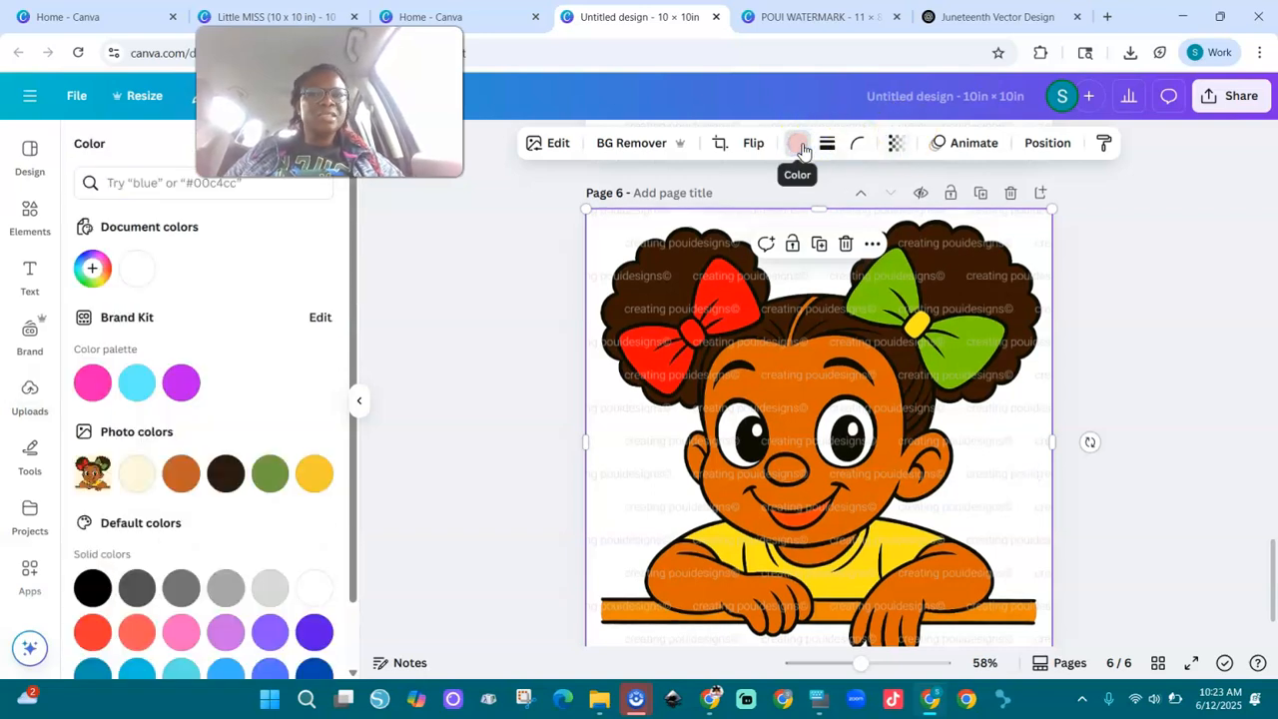
pyautogui.click(226, 473)
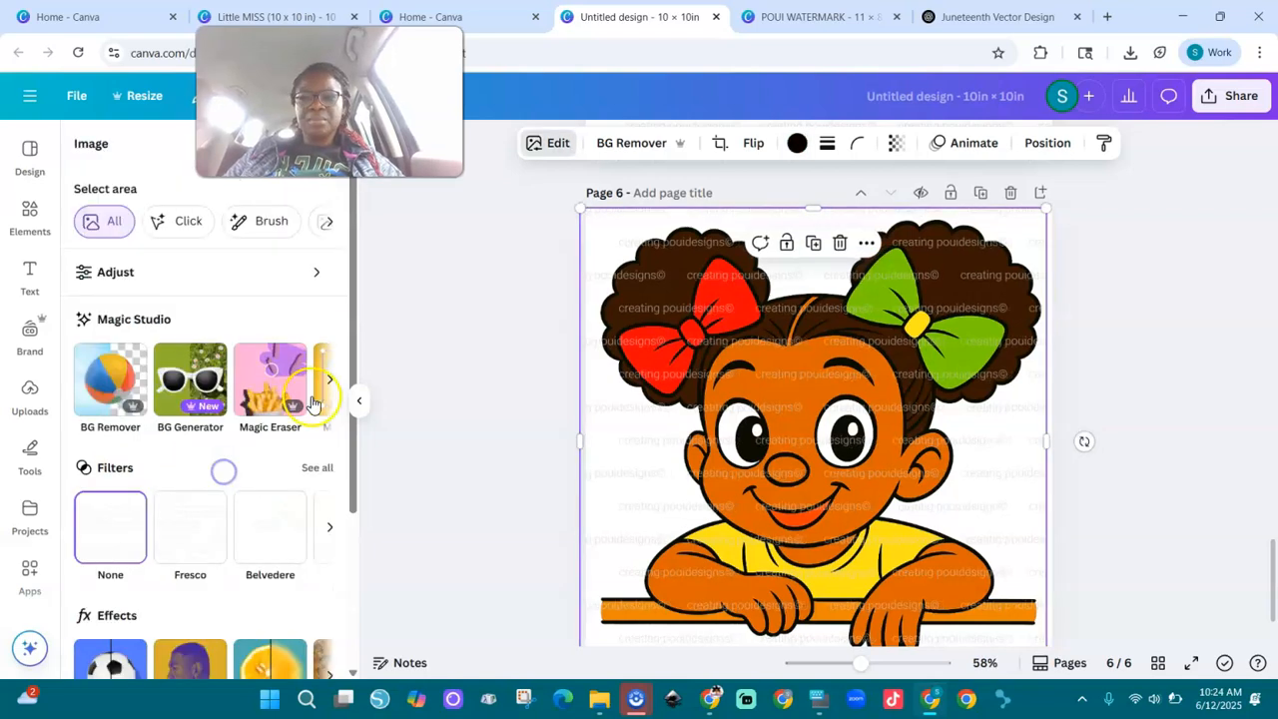
pyautogui.click(207, 666)
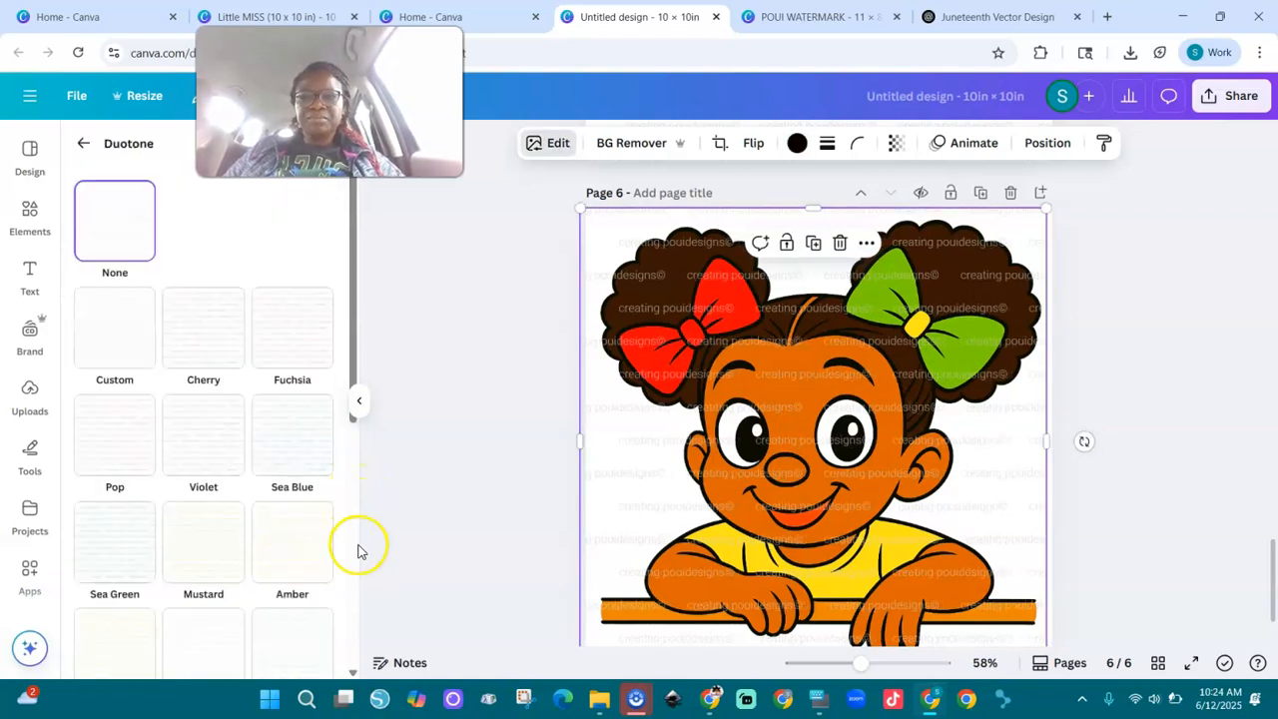
pyautogui.scroll(-5, 353, 522)
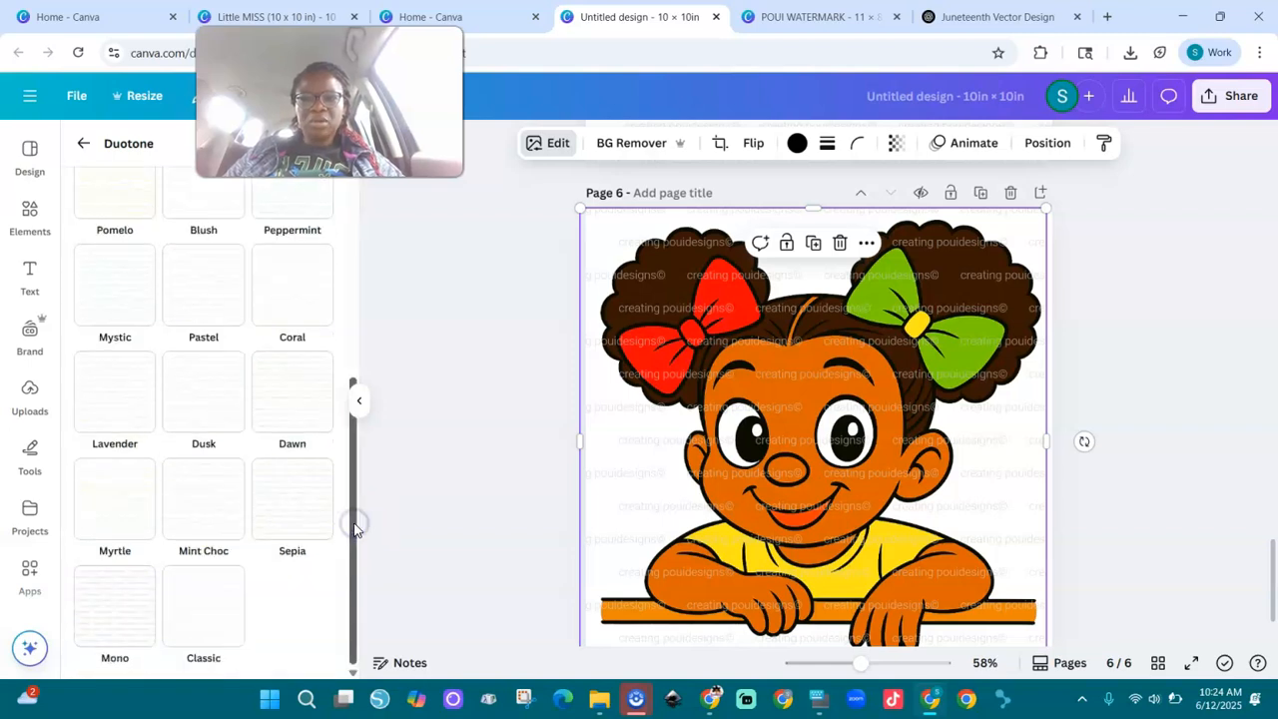
pyautogui.scroll(5, 361, 332)
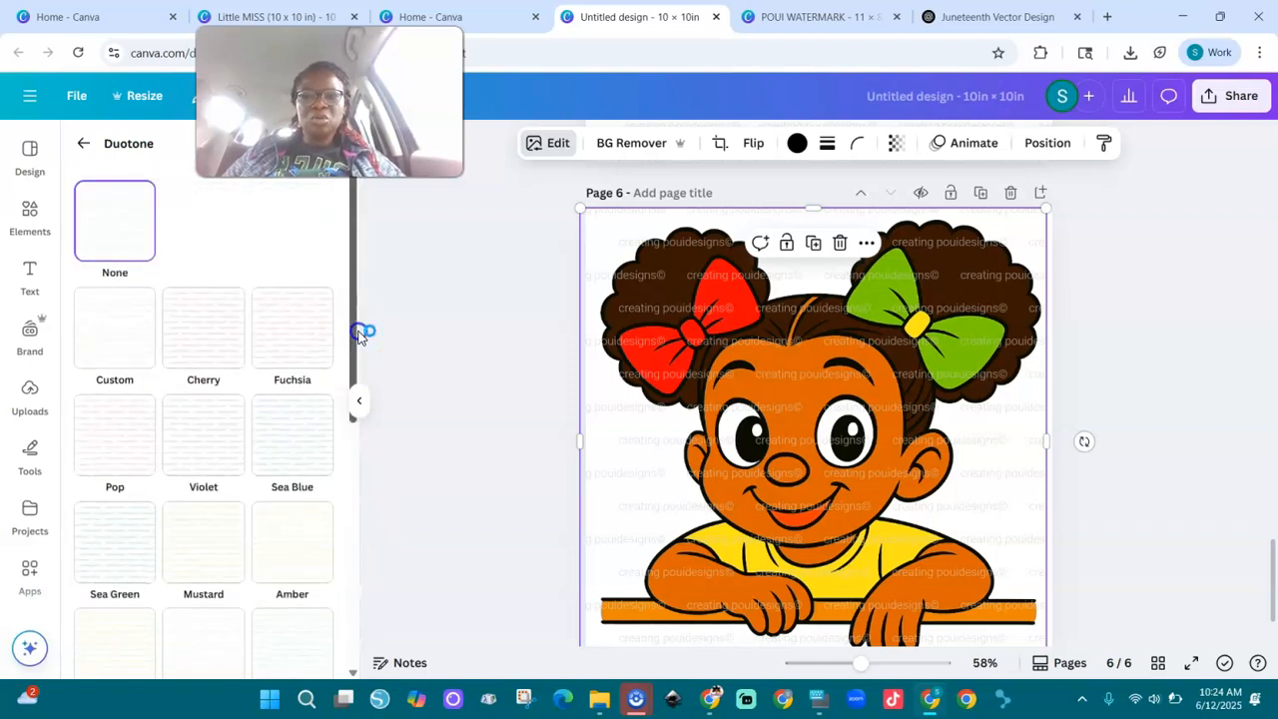
pyautogui.click(111, 341)
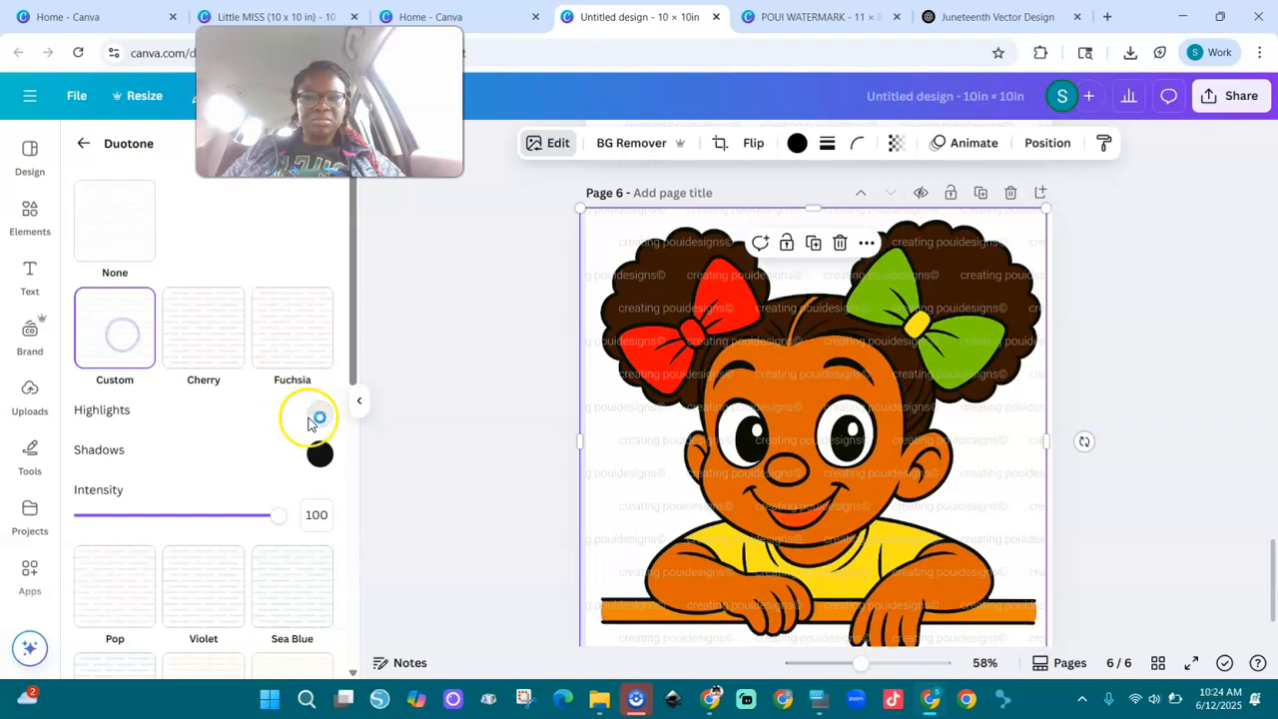
pyautogui.click(320, 415)
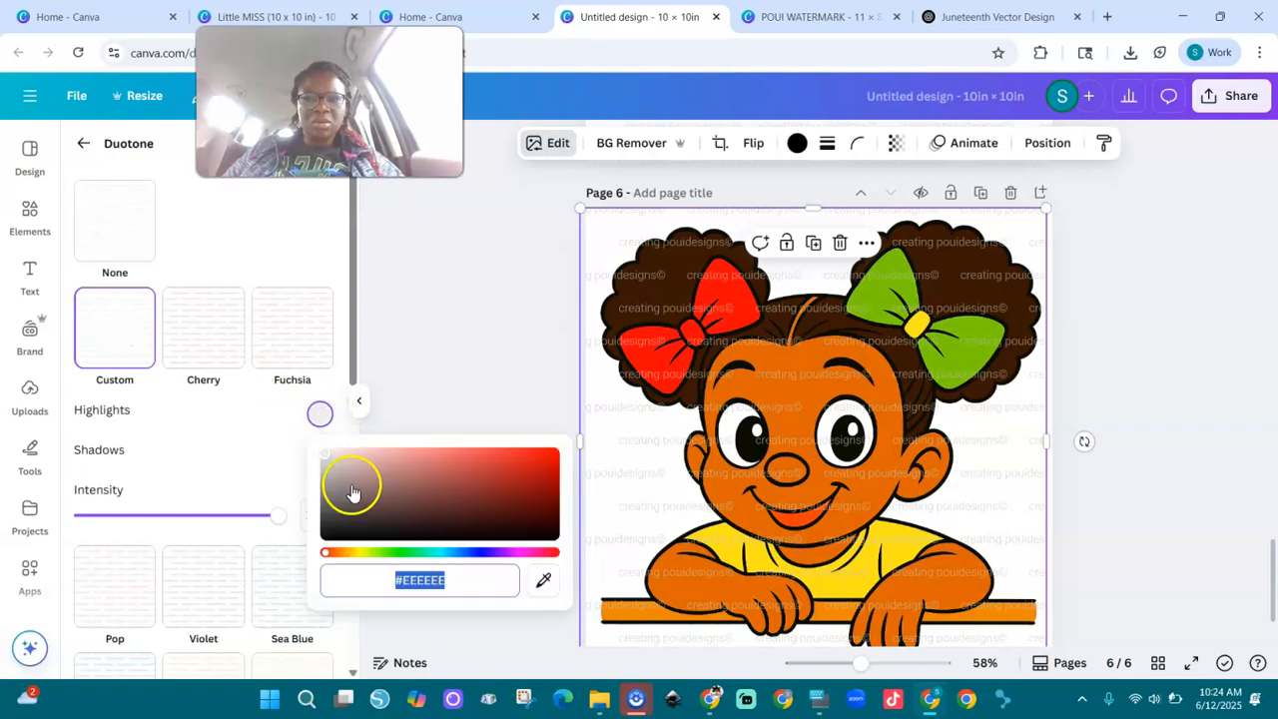
pyautogui.moveTo(328, 459); pyautogui.dragTo(317, 557)
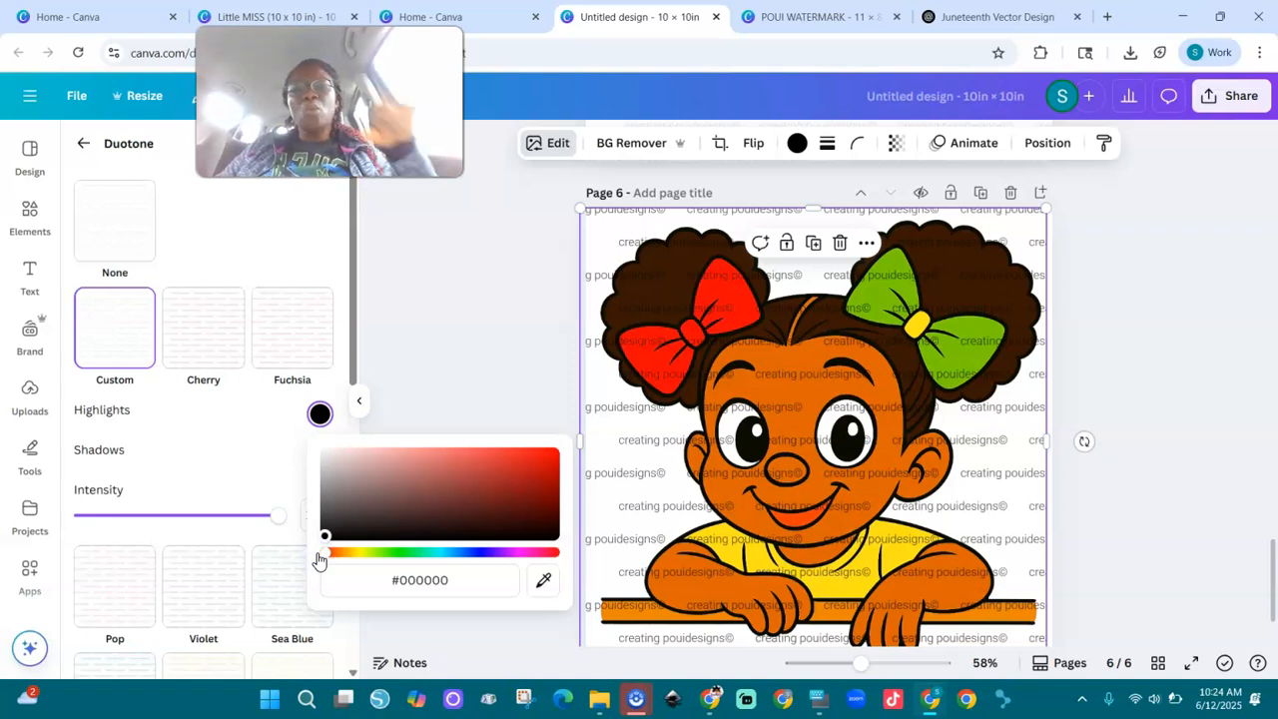
pyautogui.click(494, 349)
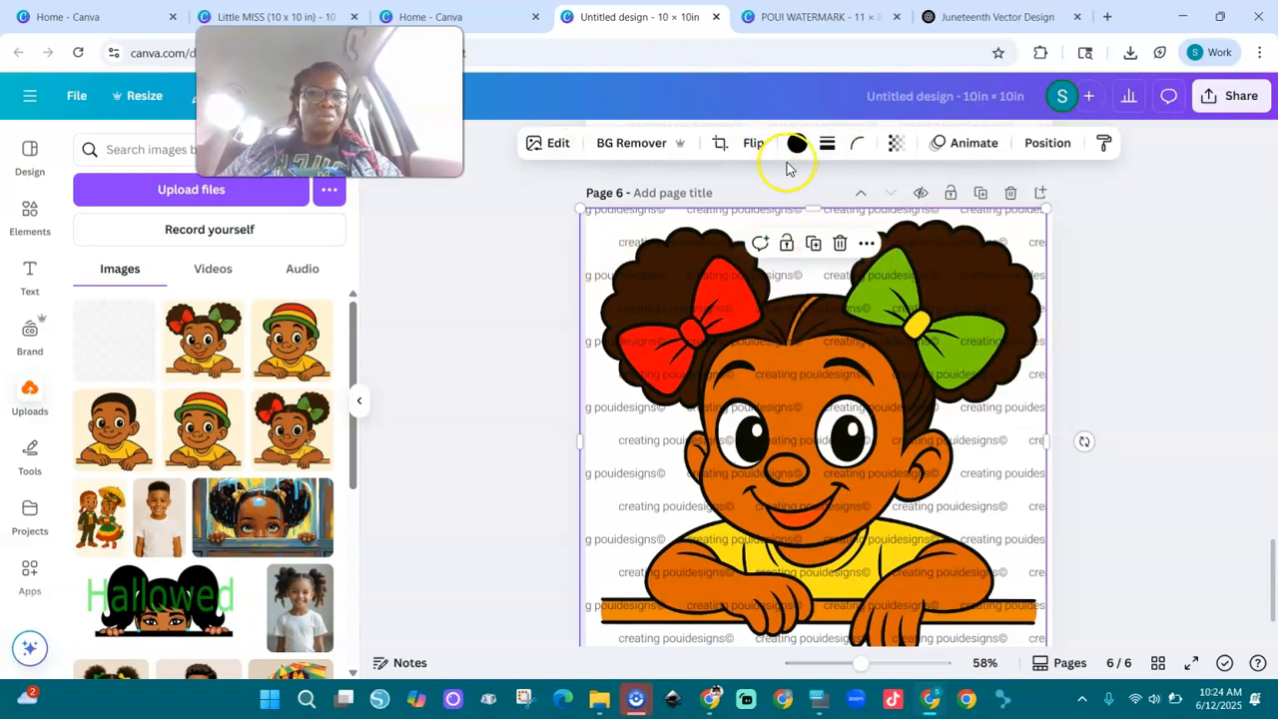
# Step: Reopen the watermark copy's custom Duotone settings and check its highlight and shadow colors
pyautogui.click(548, 144)
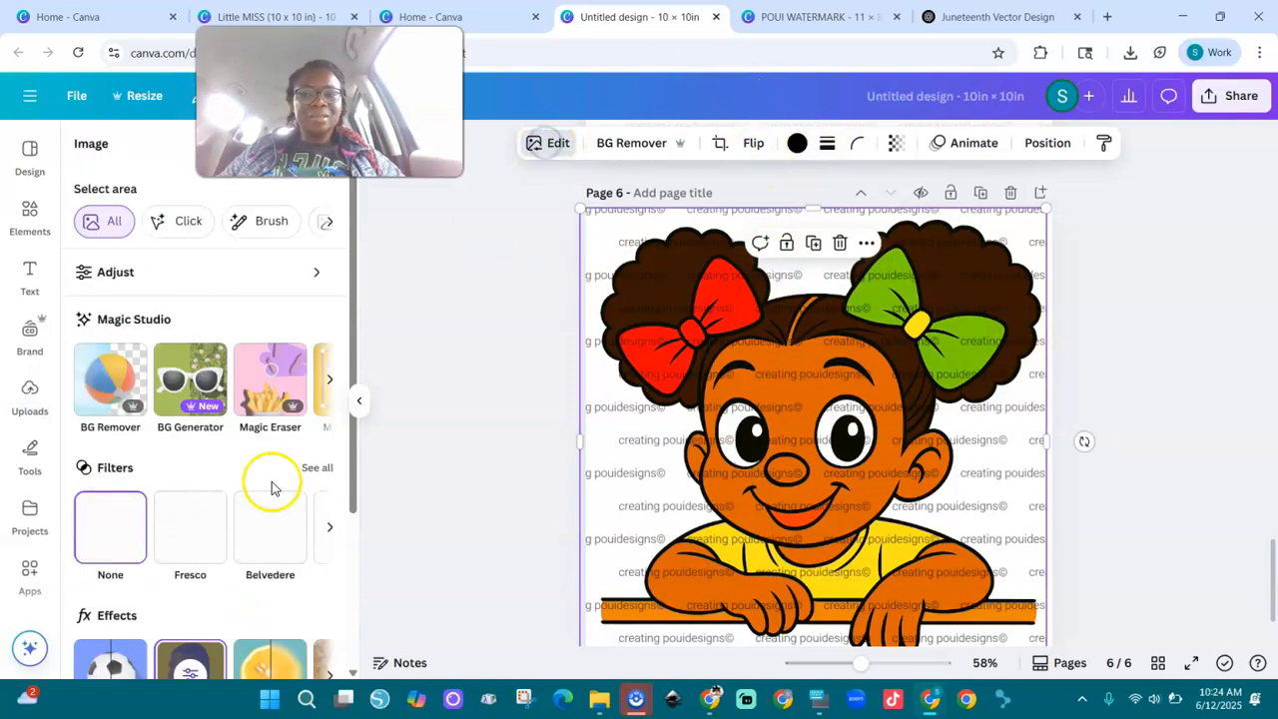
pyautogui.scroll(-3, 357, 604)
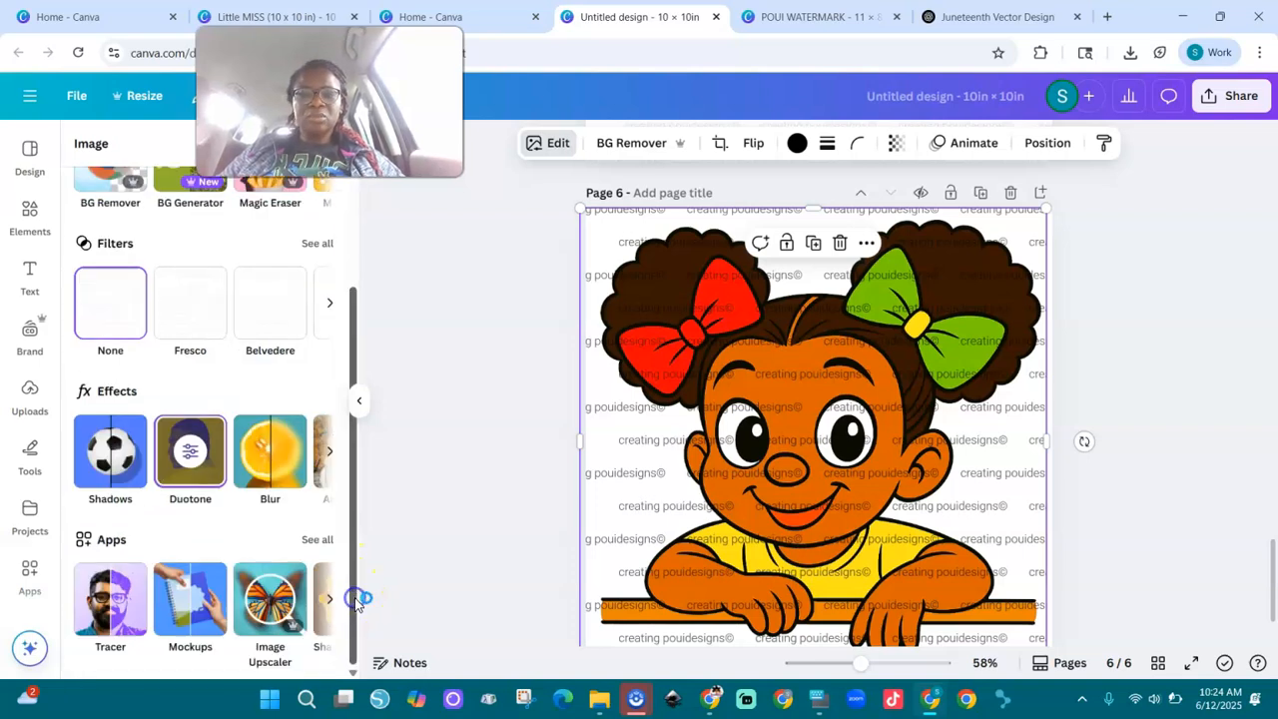
pyautogui.click(192, 459)
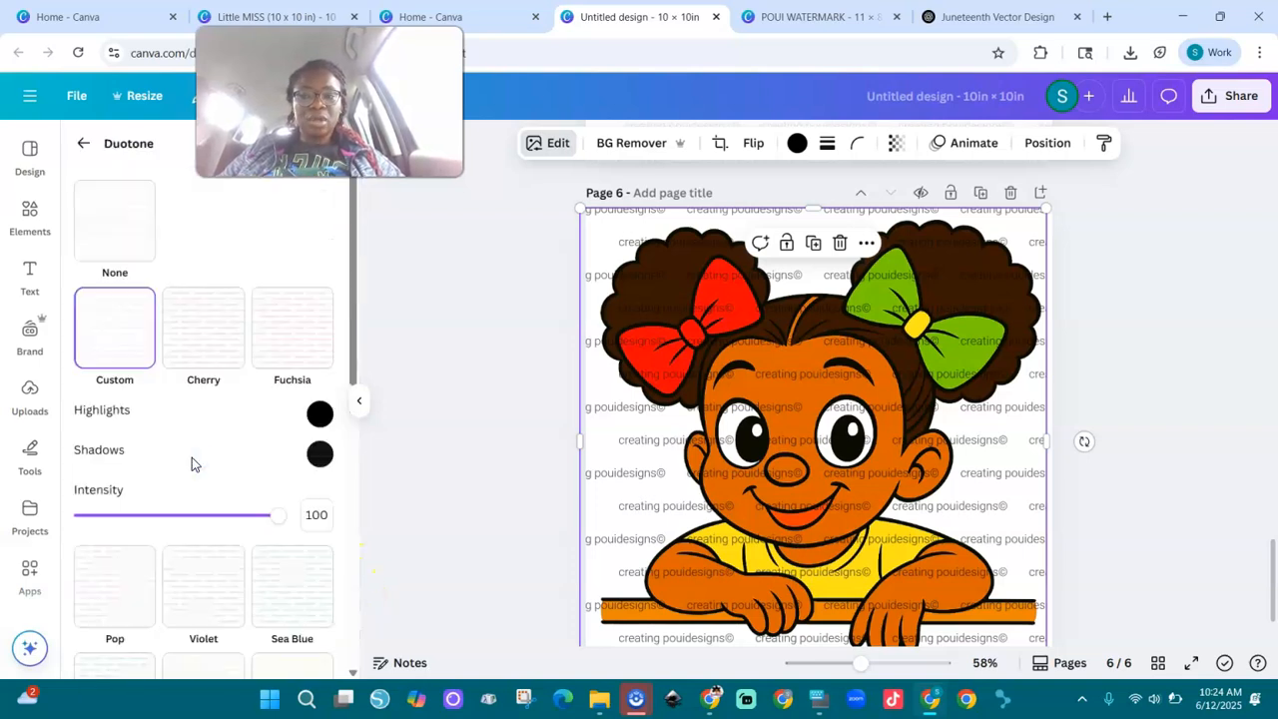
pyautogui.click(118, 345)
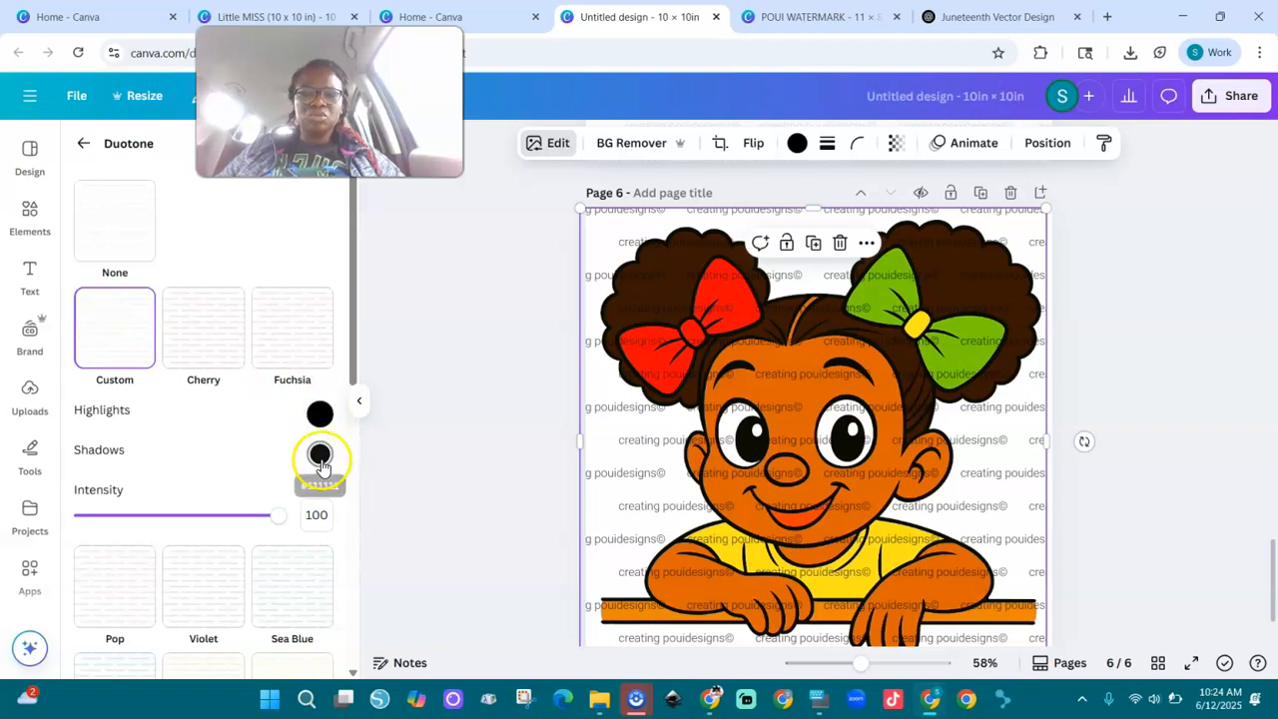
pyautogui.click(321, 411)
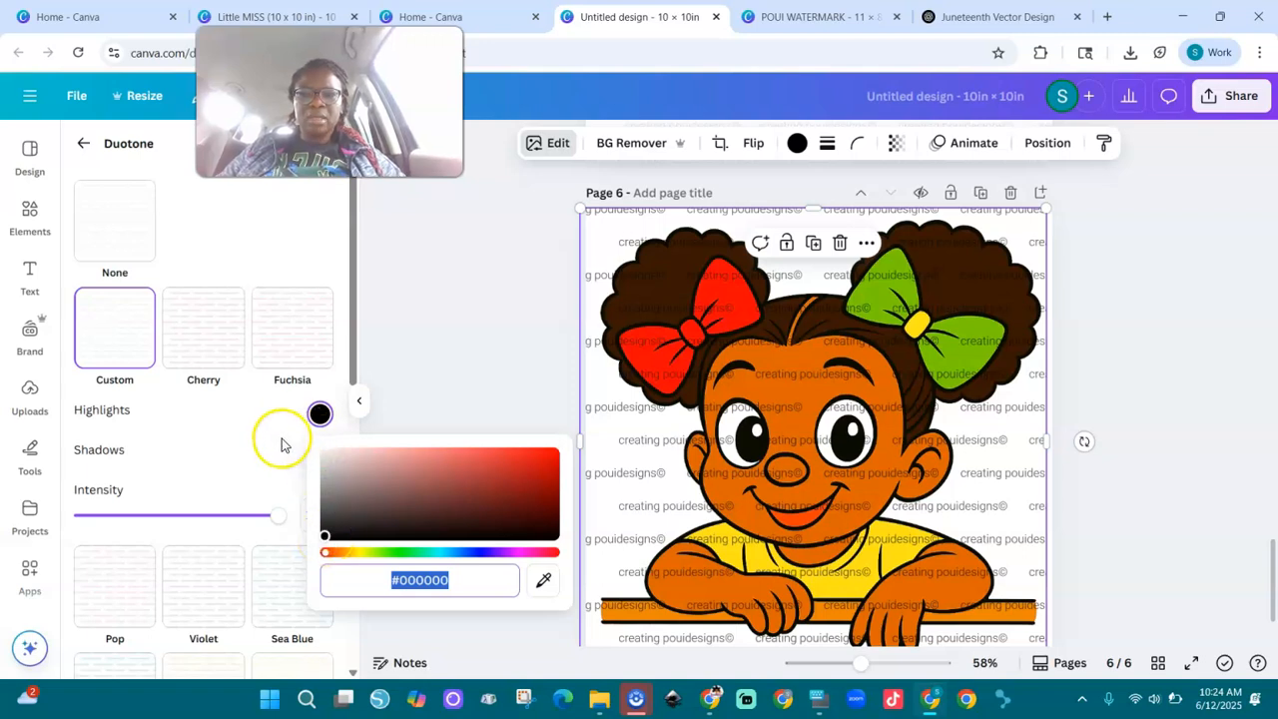
pyautogui.click(277, 471)
pyautogui.click(319, 454)
pyautogui.click(326, 575)
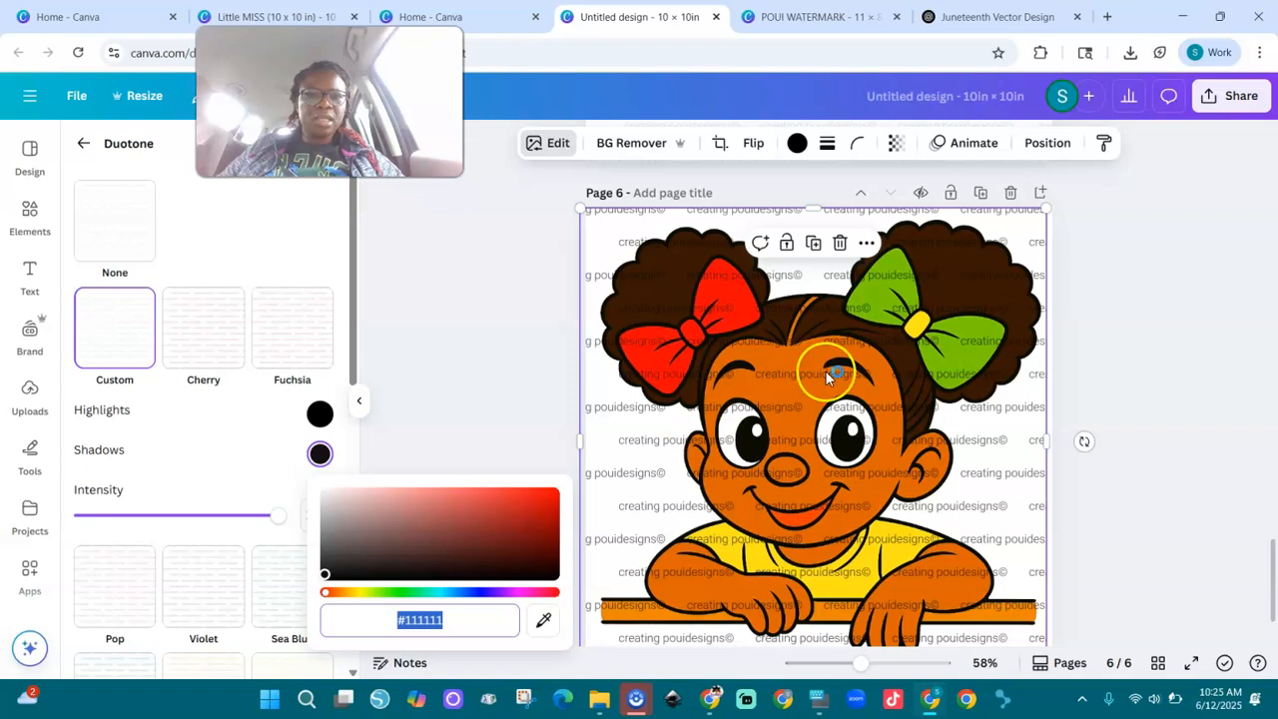
# Step: Try out the watermark copy's transparency setting and compare the overlay on page 6 with the watermark on page 5
pyautogui.click(896, 145)
pyautogui.click(928, 211)
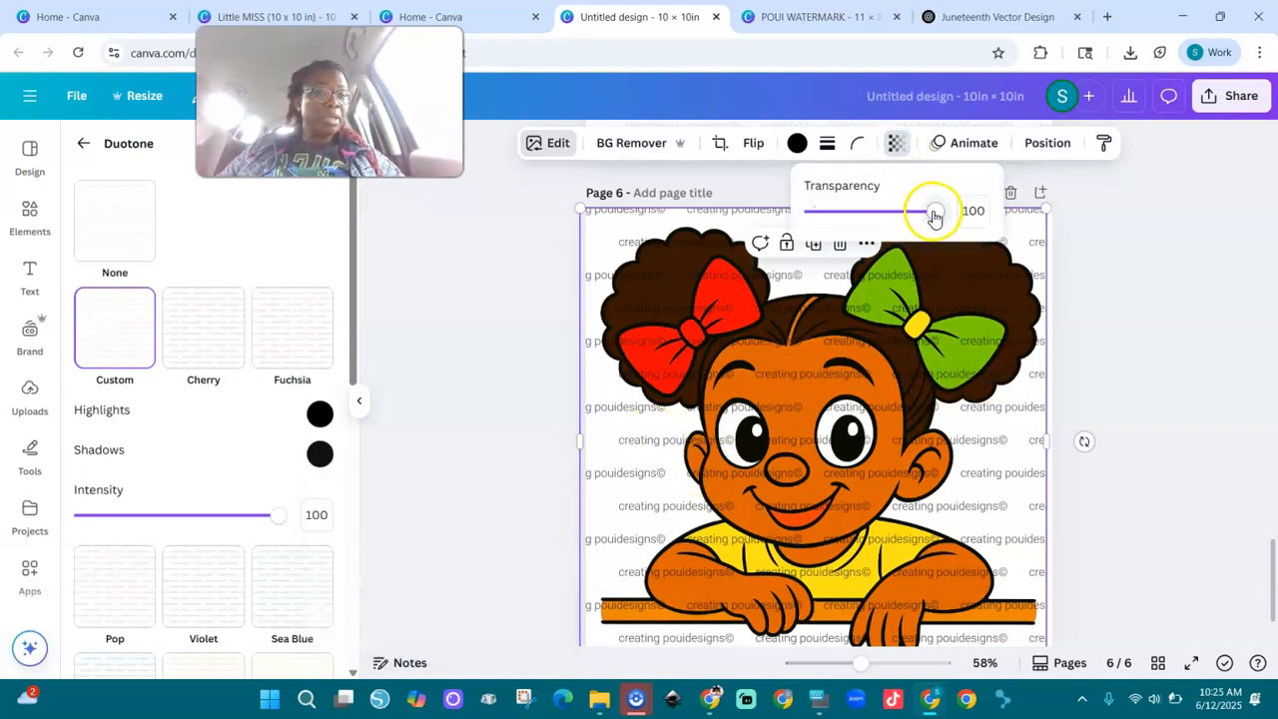
pyautogui.moveTo(933, 217)
pyautogui.mouseDown()
pyautogui.moveTo(880, 214)
pyautogui.moveTo(927, 200)
pyautogui.moveTo(846, 214)
pyautogui.moveTo(947, 199)
pyautogui.mouseUp()
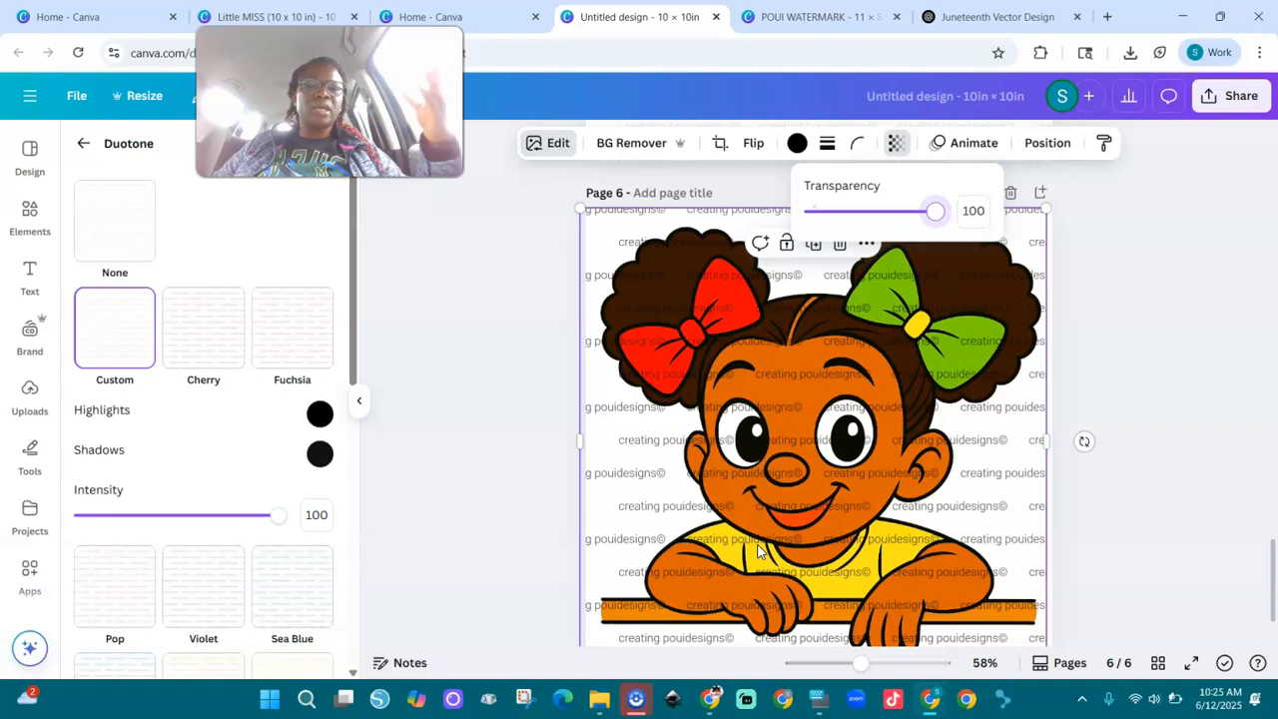
pyautogui.scroll(2, 759, 549)
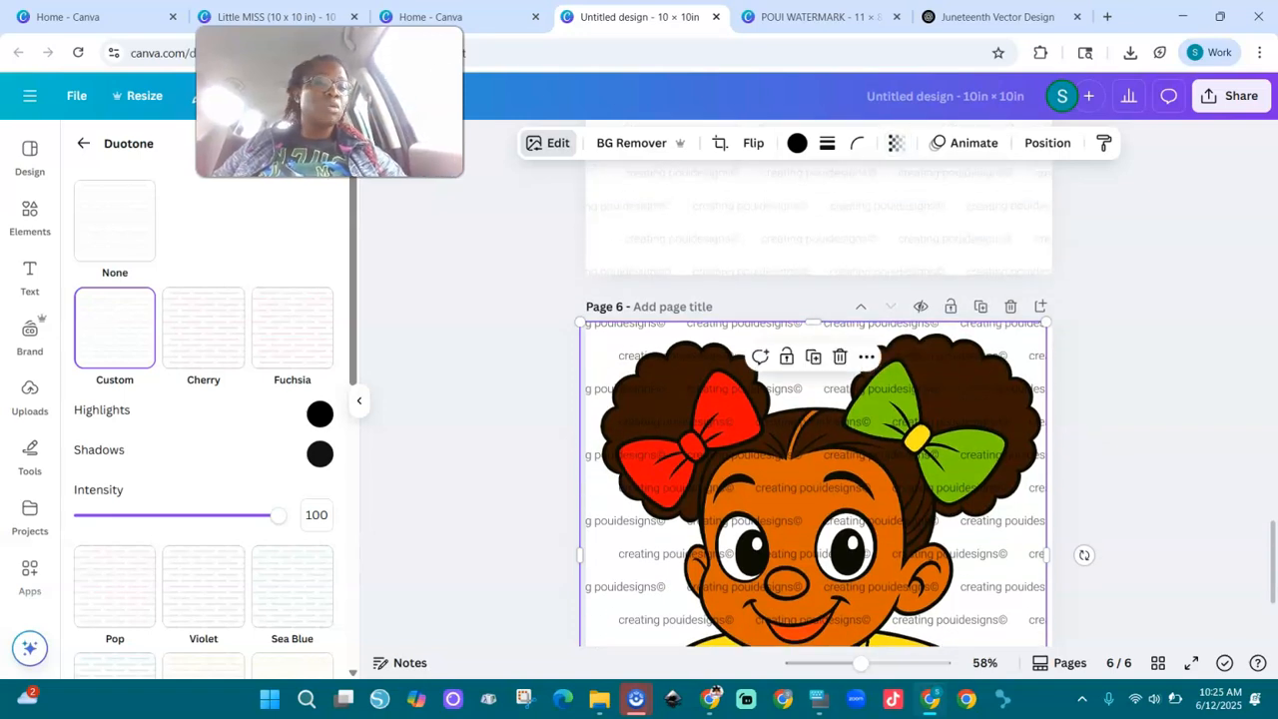
pyautogui.scroll(-2, 814, 419)
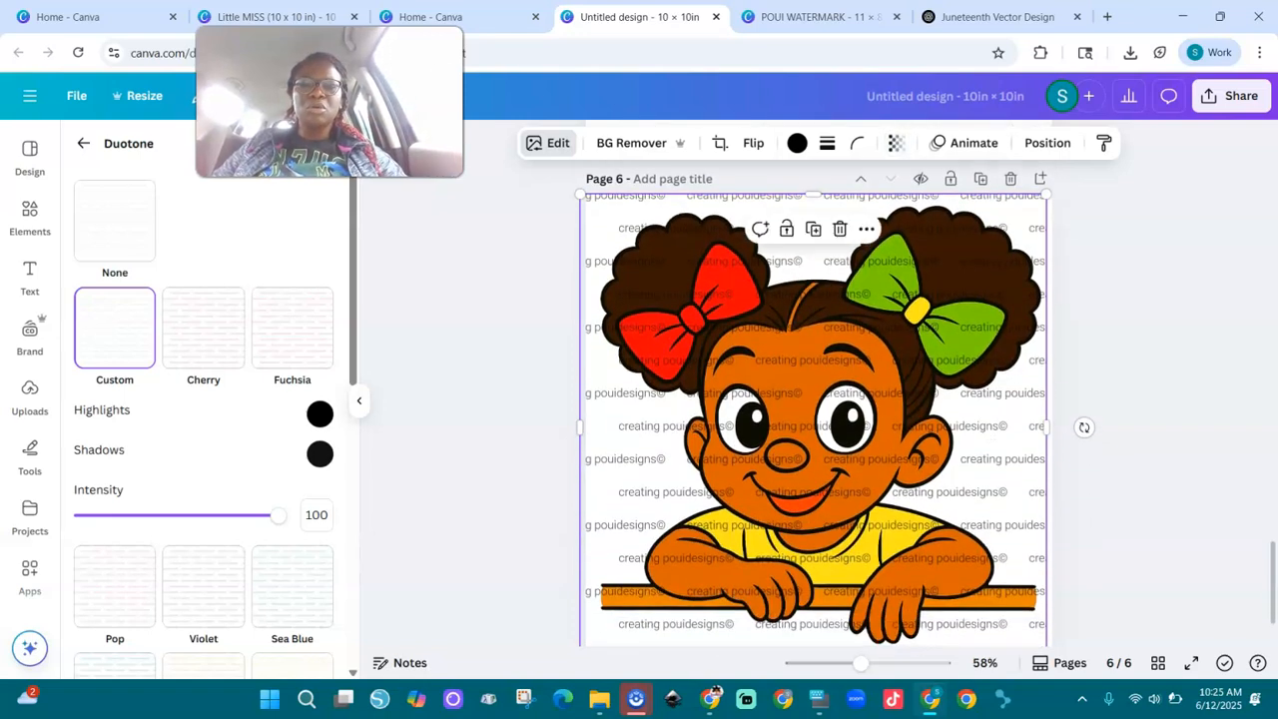
pyautogui.scroll(4, 813, 419)
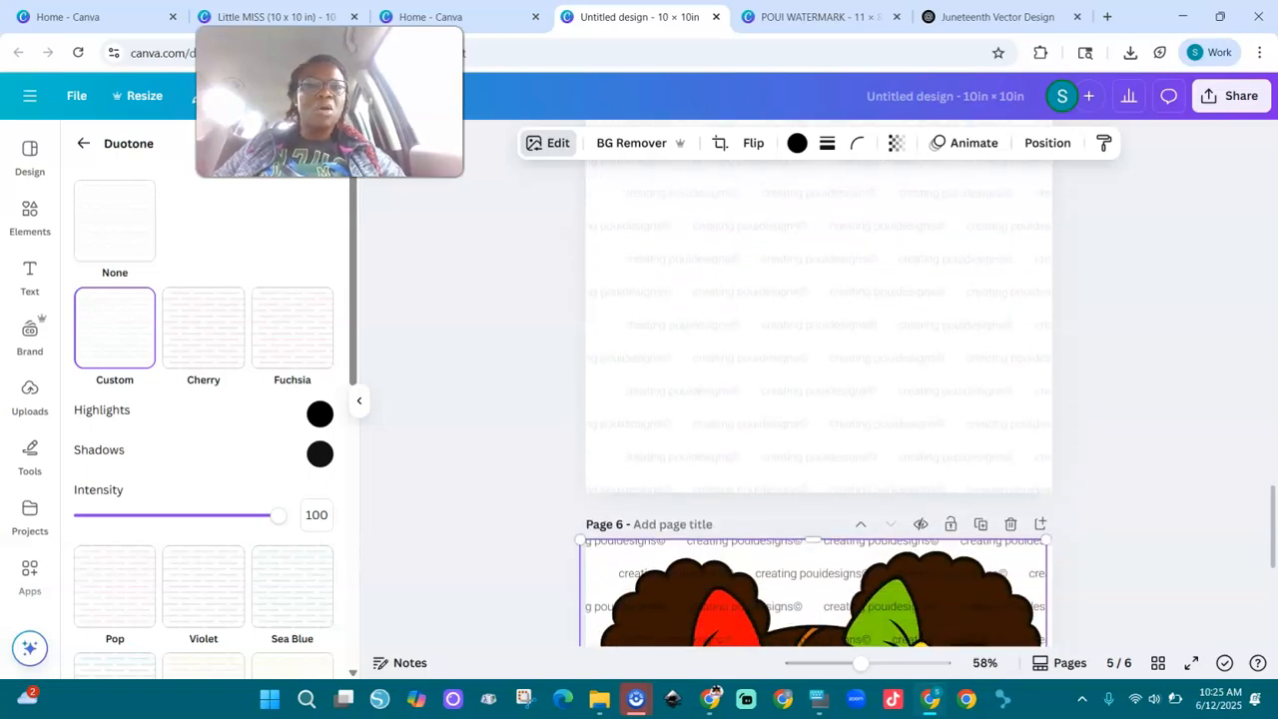
pyautogui.scroll(-4, 759, 551)
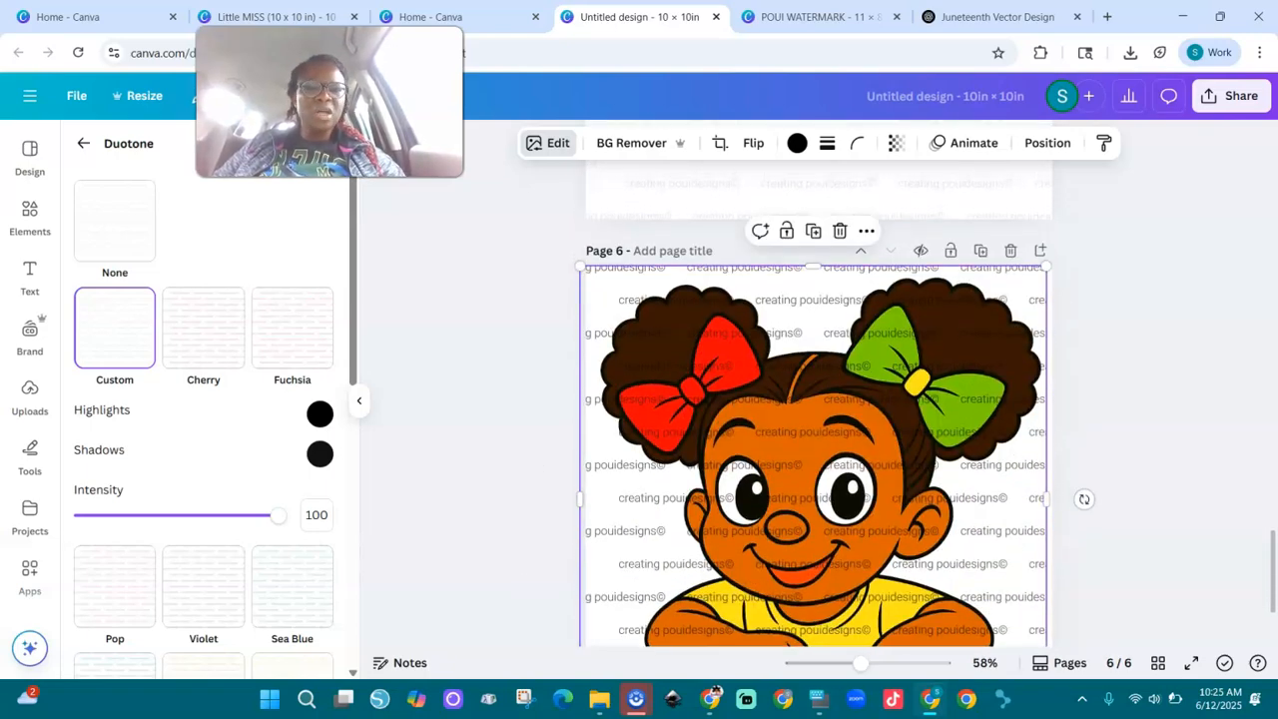
# Step: Delete the girl page and the other extra pages, keeping only one page with the repeated text watermark
pyautogui.press('Delete')
pyautogui.scroll(8, 759, 552)
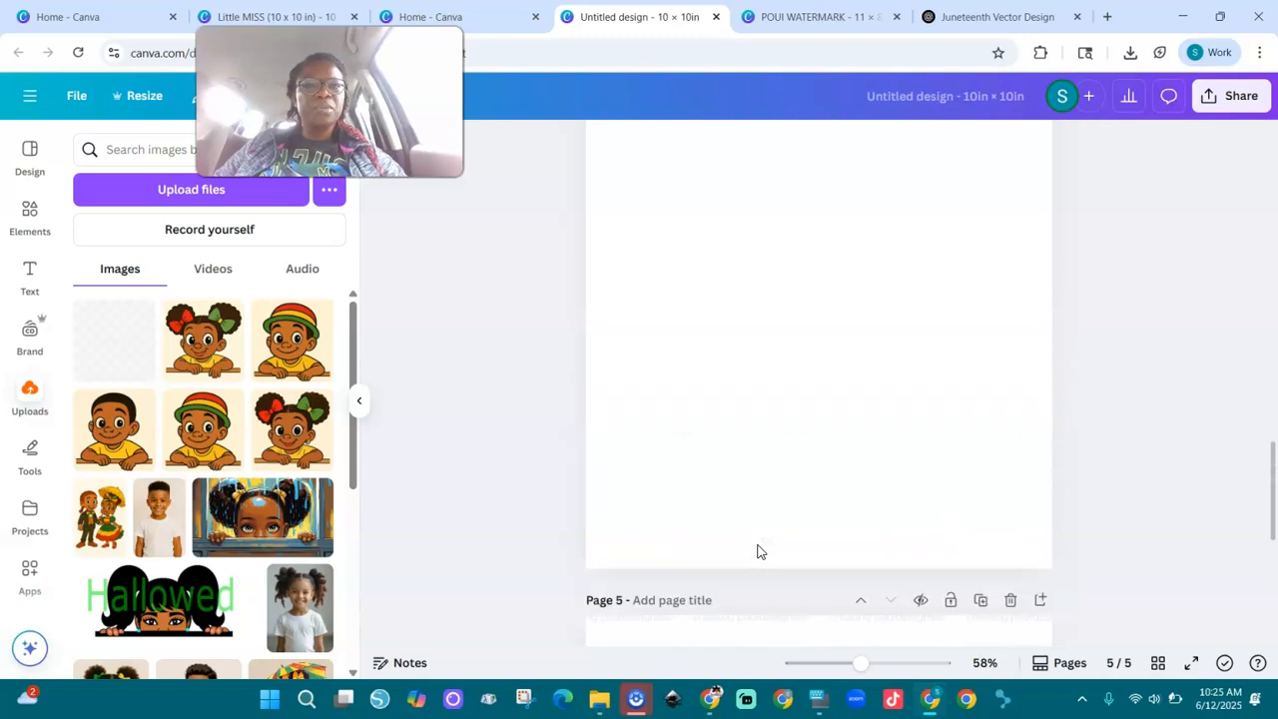
pyautogui.scroll(10, 759, 551)
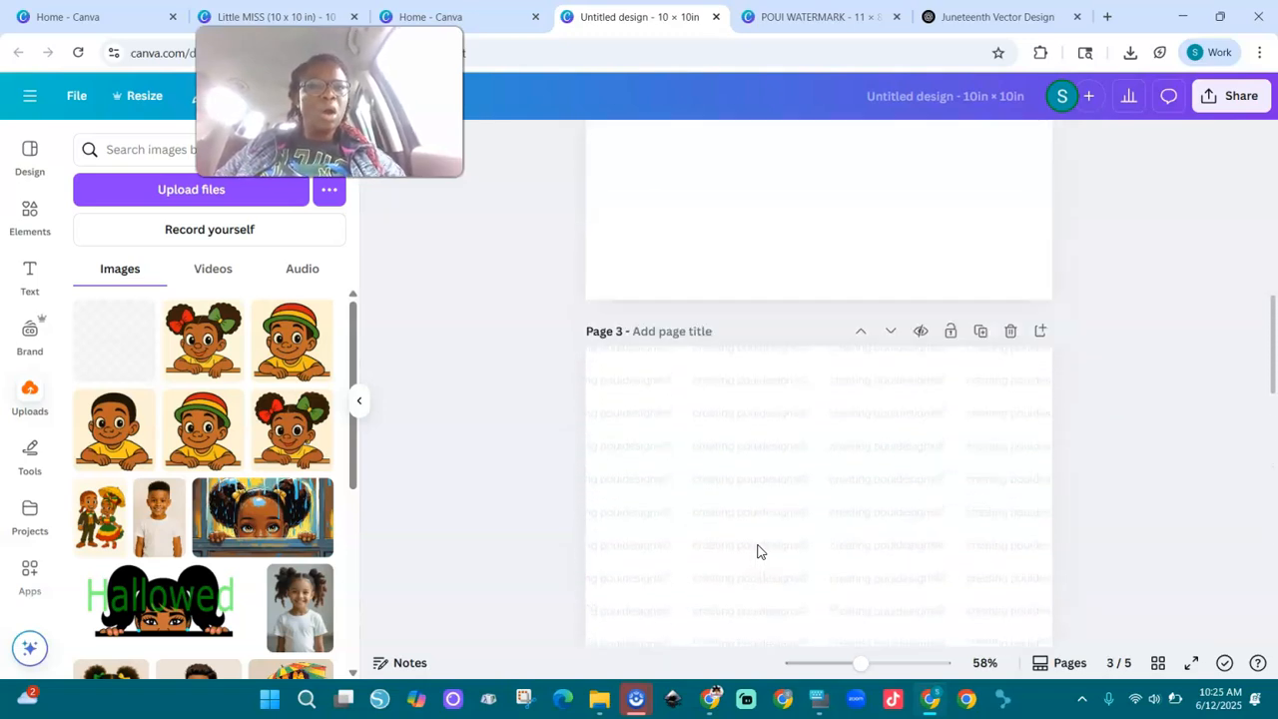
pyautogui.scroll(-1, 759, 551)
pyautogui.press('Delete')
pyautogui.press('Delete')
pyautogui.press('Delete')
pyautogui.press('Delete')
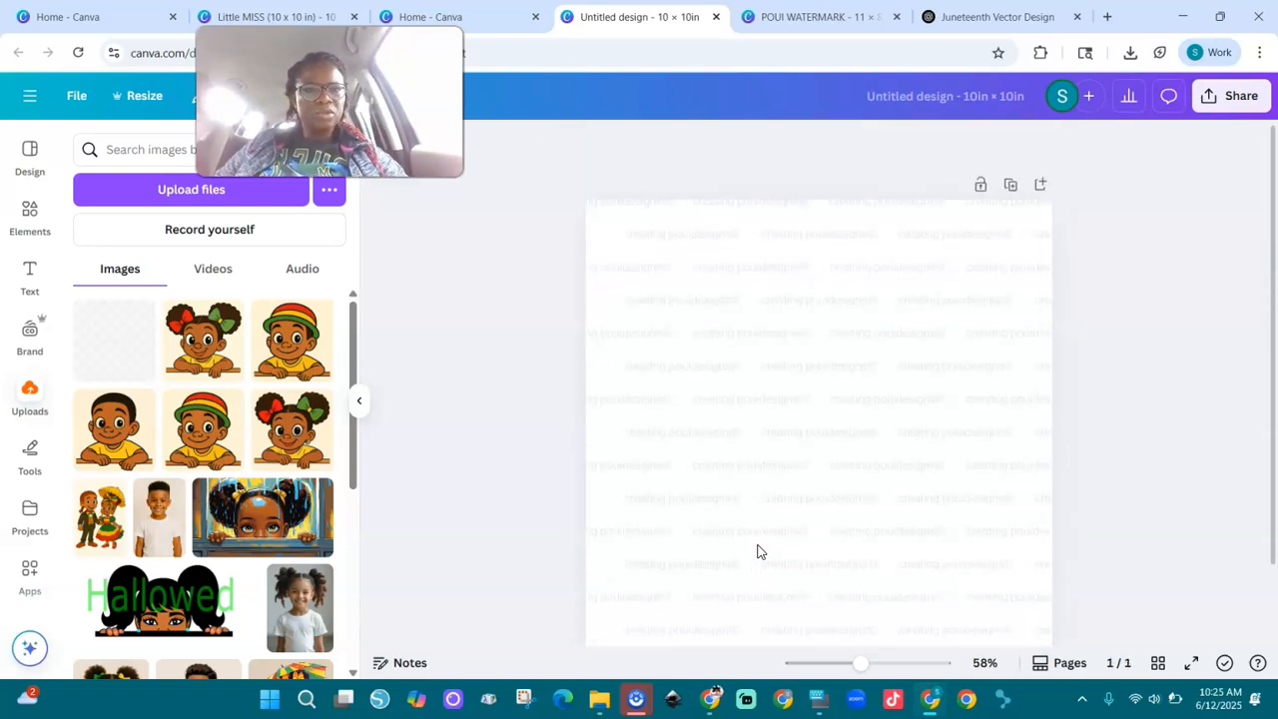
pyautogui.scroll(-1, 761, 551)
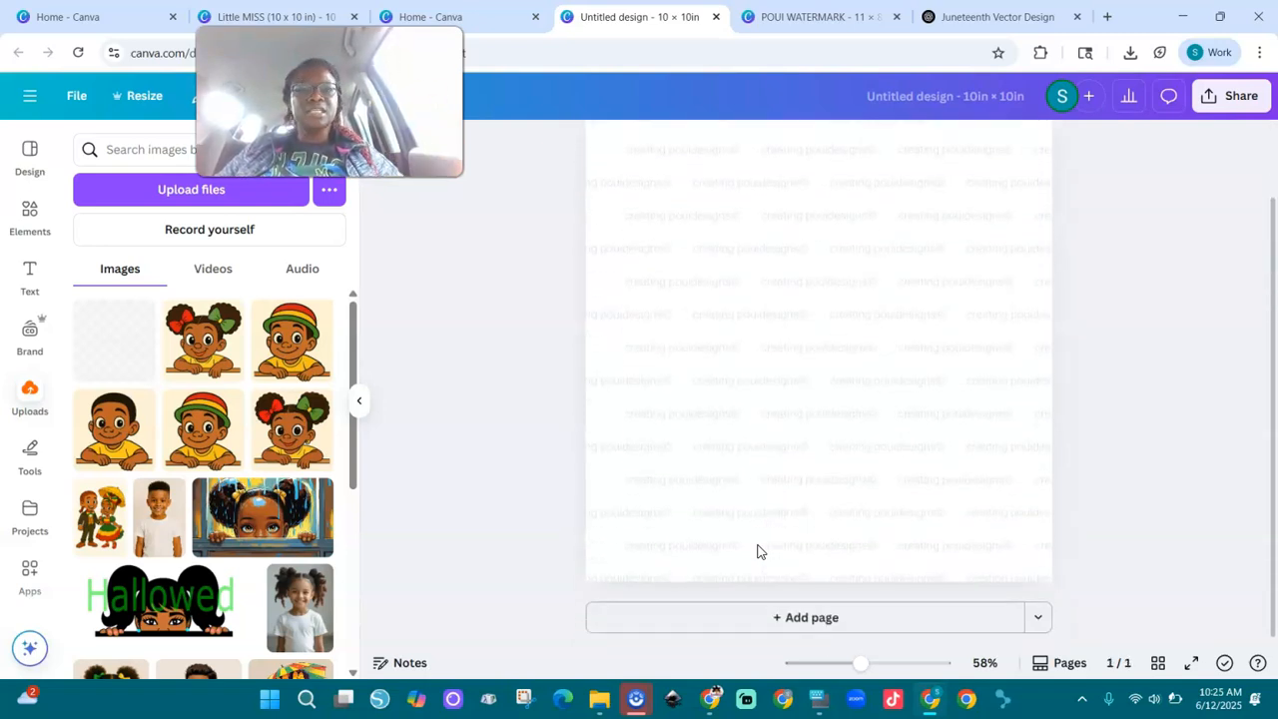
pyautogui.click(758, 552)
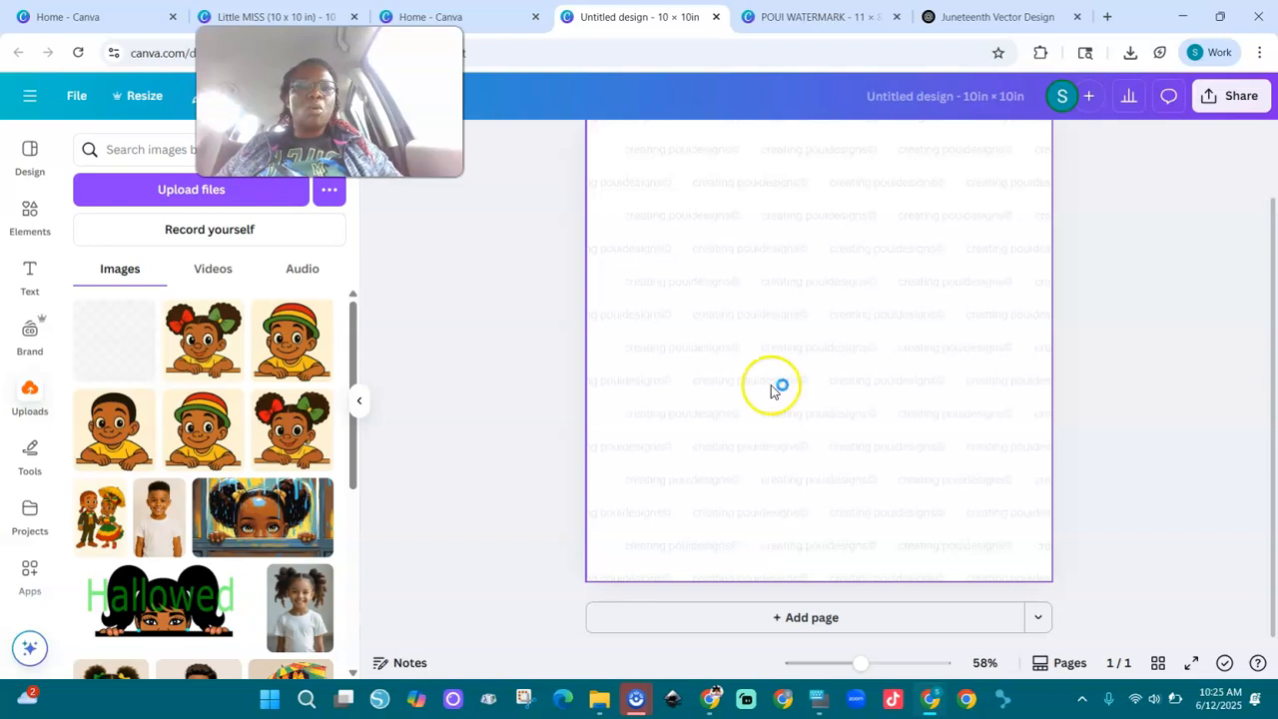
pyautogui.click(810, 293)
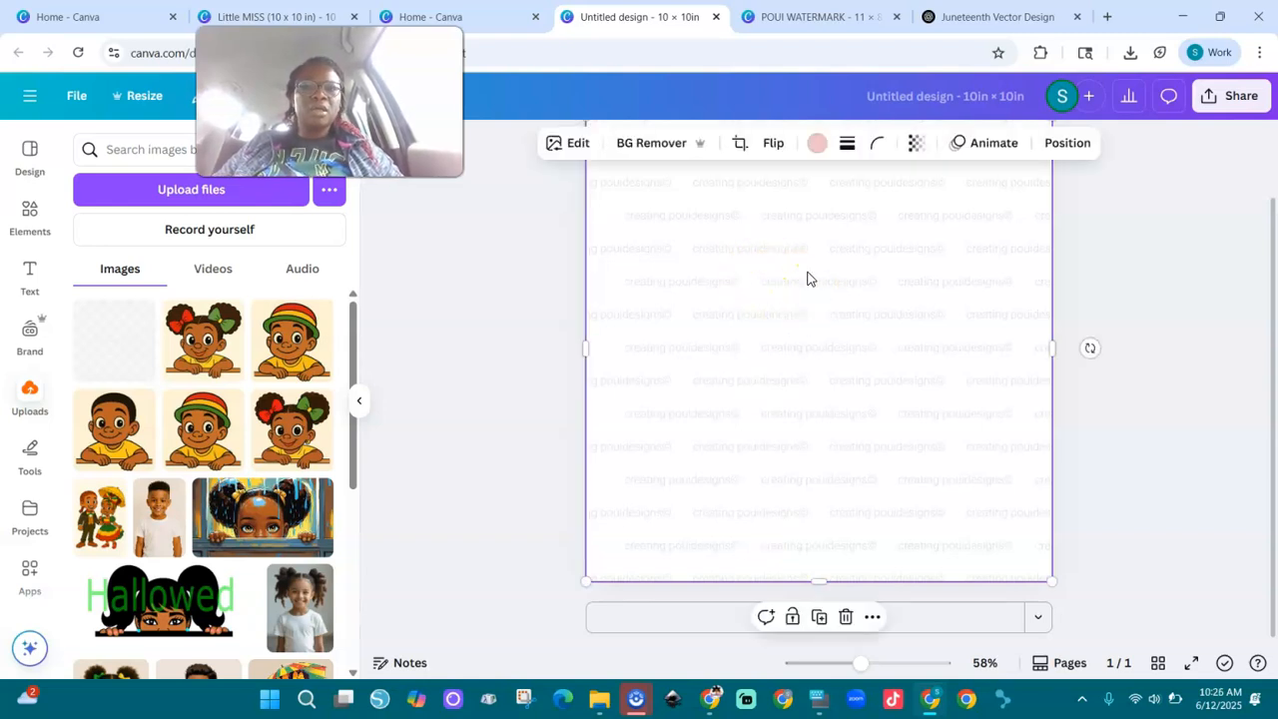
pyautogui.click(819, 150)
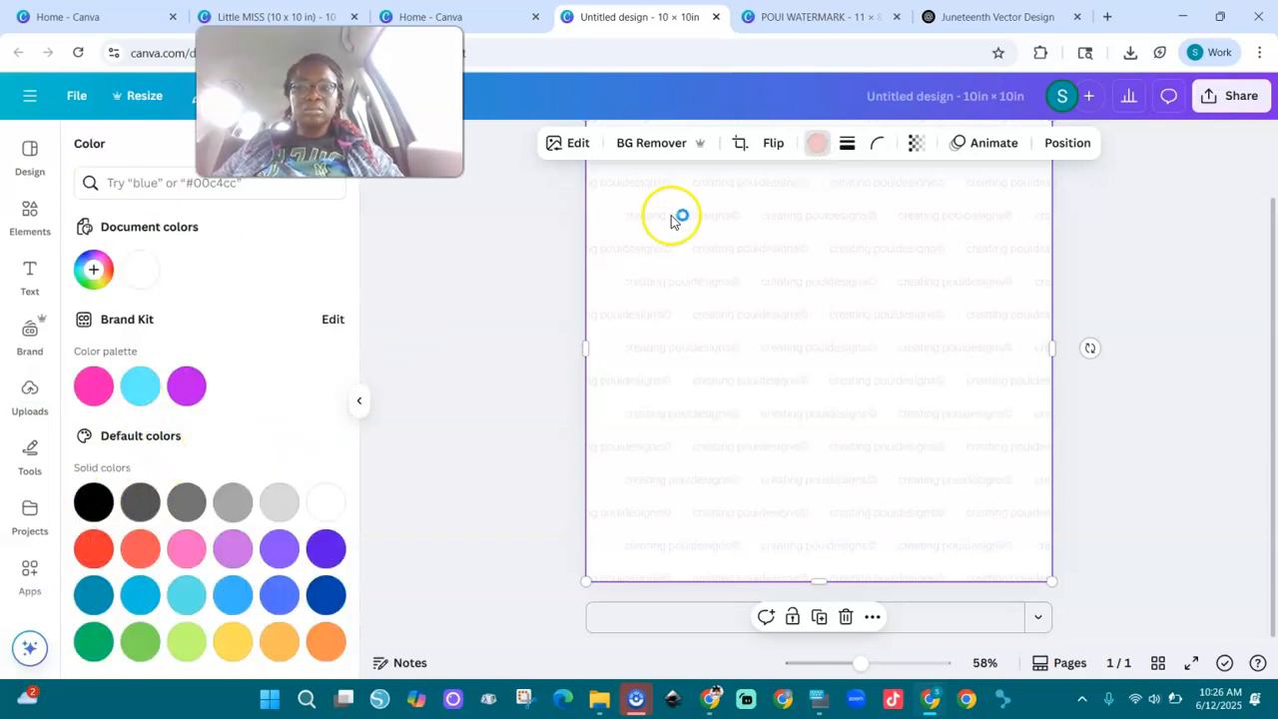
pyautogui.click(914, 100)
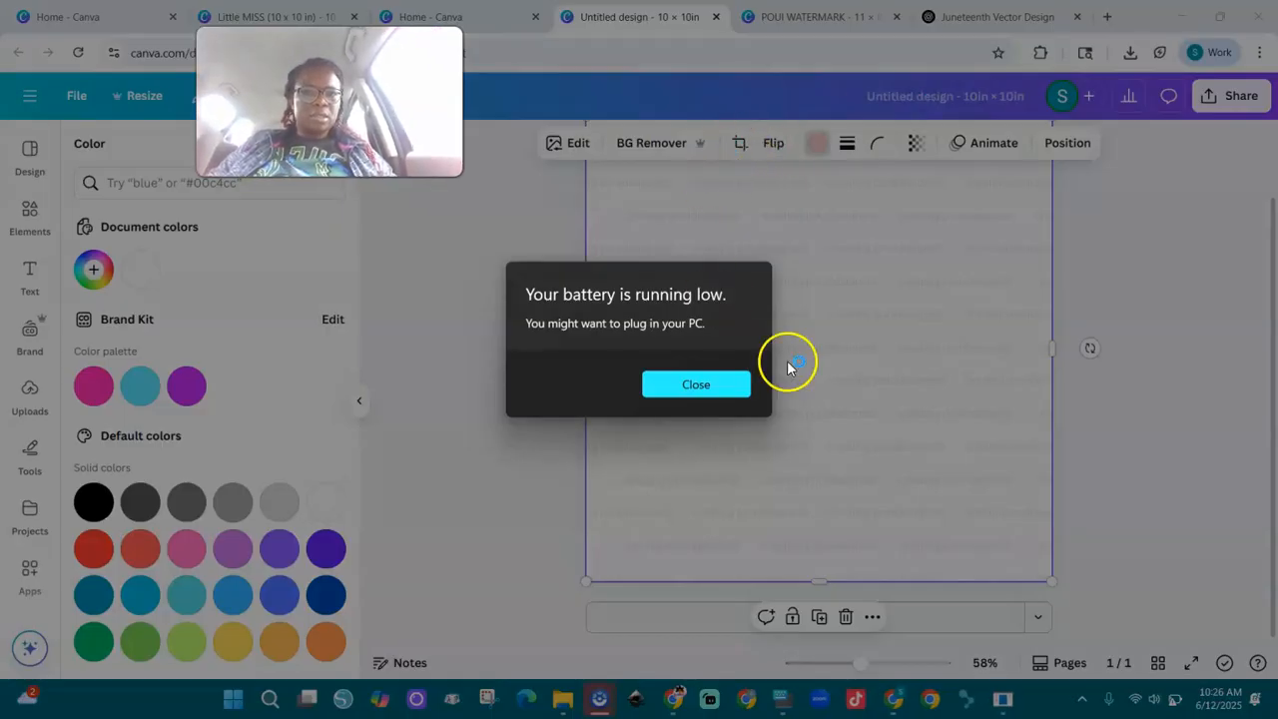
pyautogui.click(712, 392)
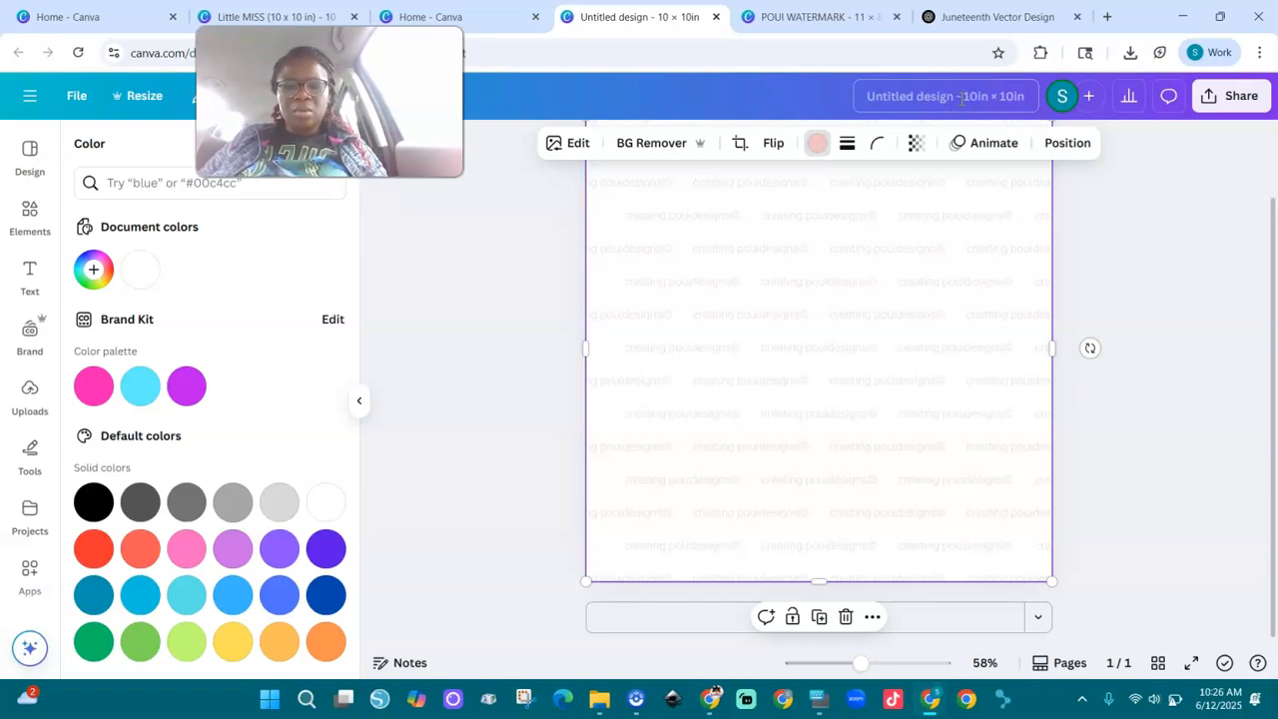
pyautogui.press('r')
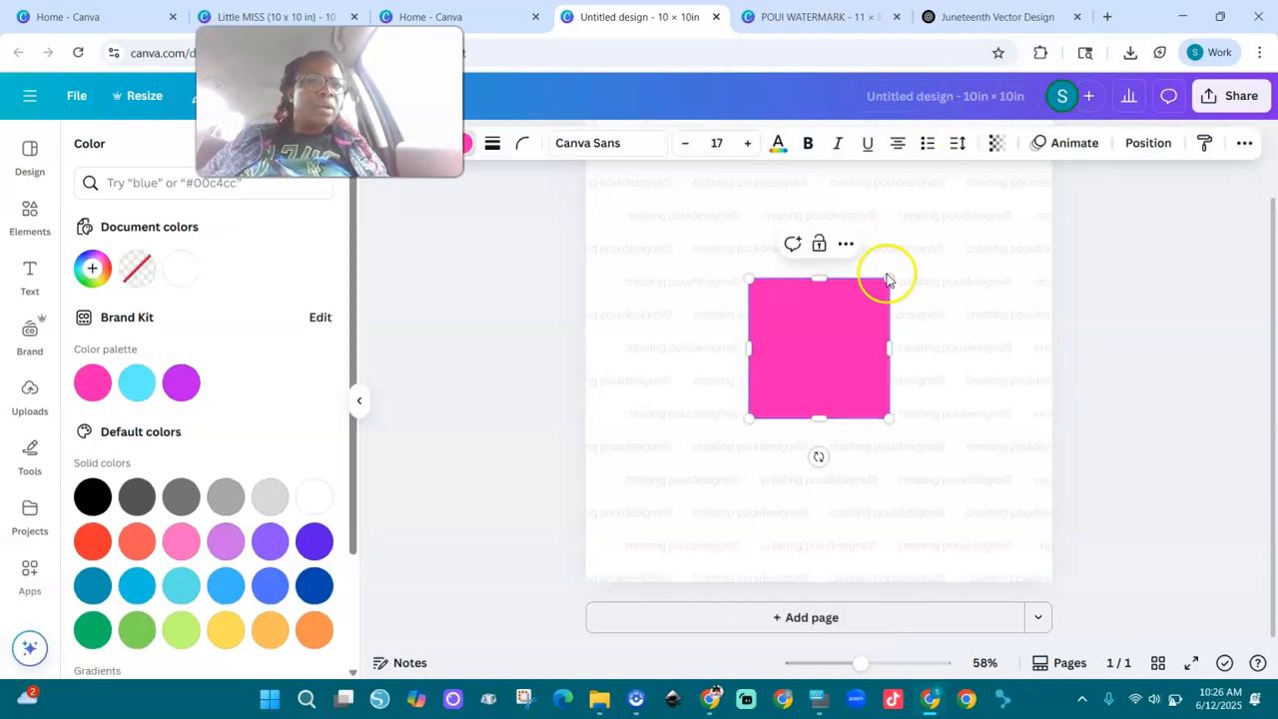
pyautogui.click(960, 311)
pyautogui.click(854, 334)
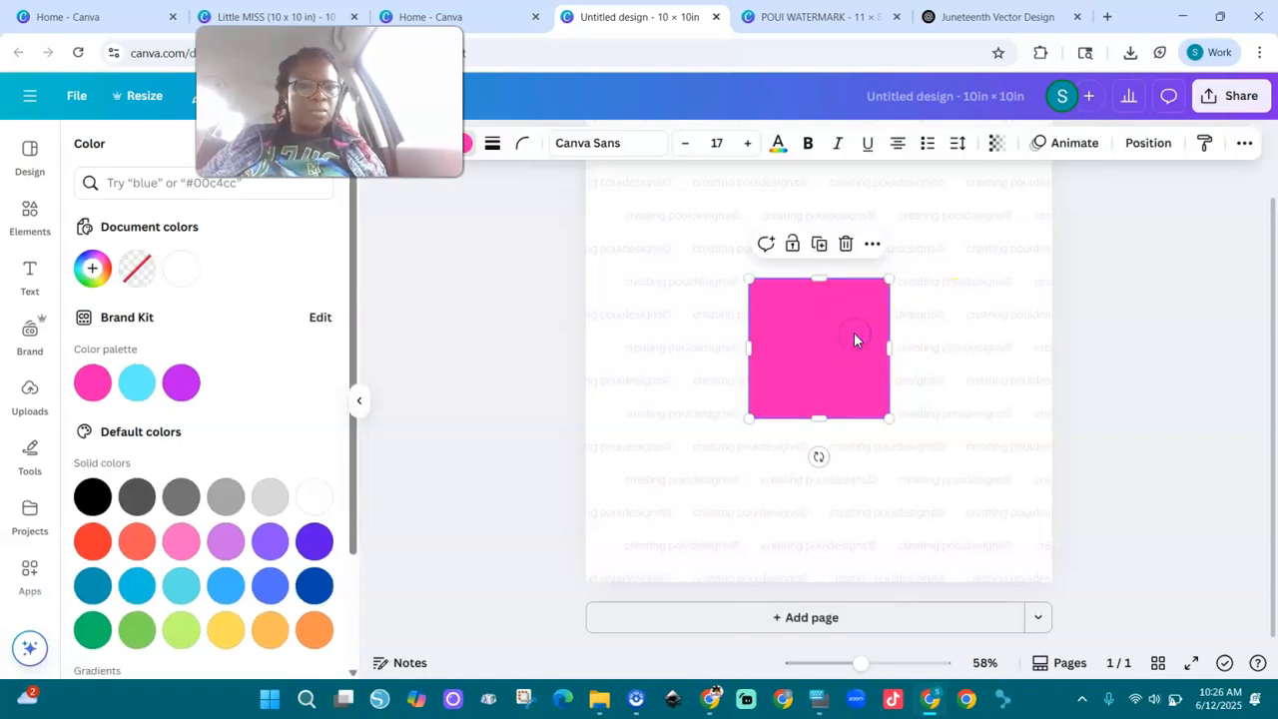
pyautogui.press('Delete')
# Step: Rename the design as "watermark"
pyautogui.click(917, 97)
pyautogui.write('aterm')
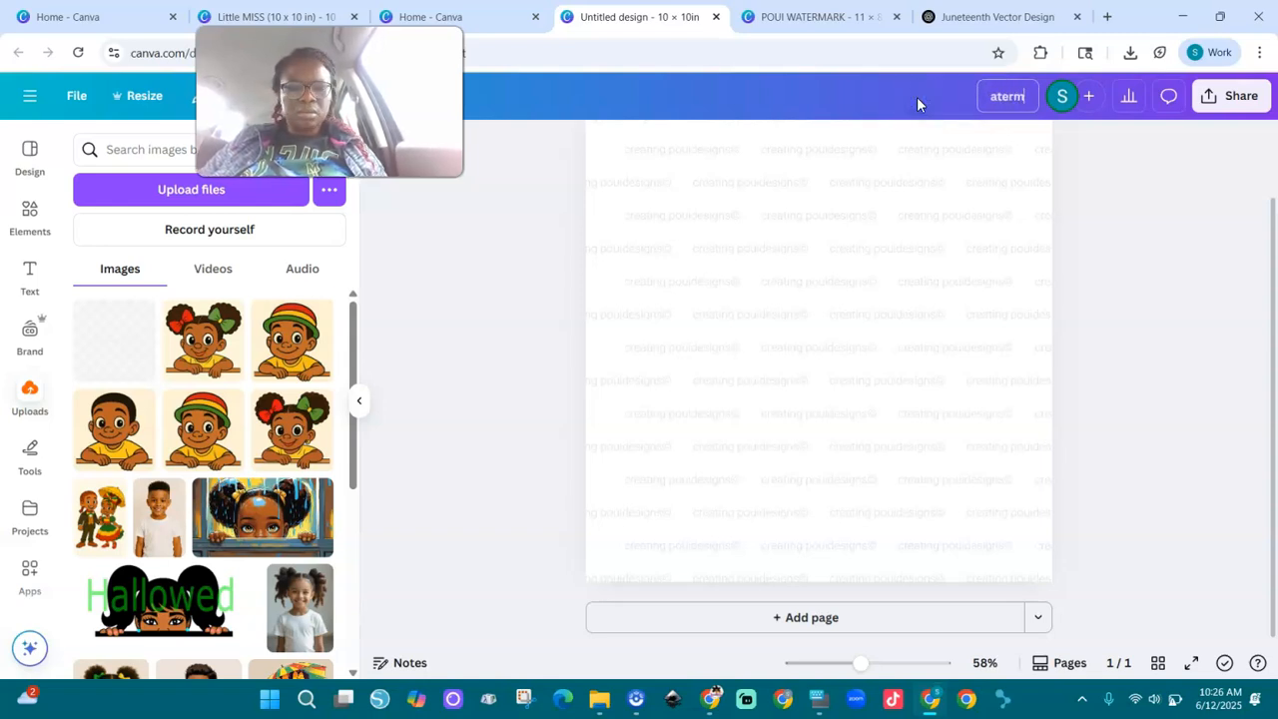
pyautogui.write('ark')
pyautogui.press('Home')
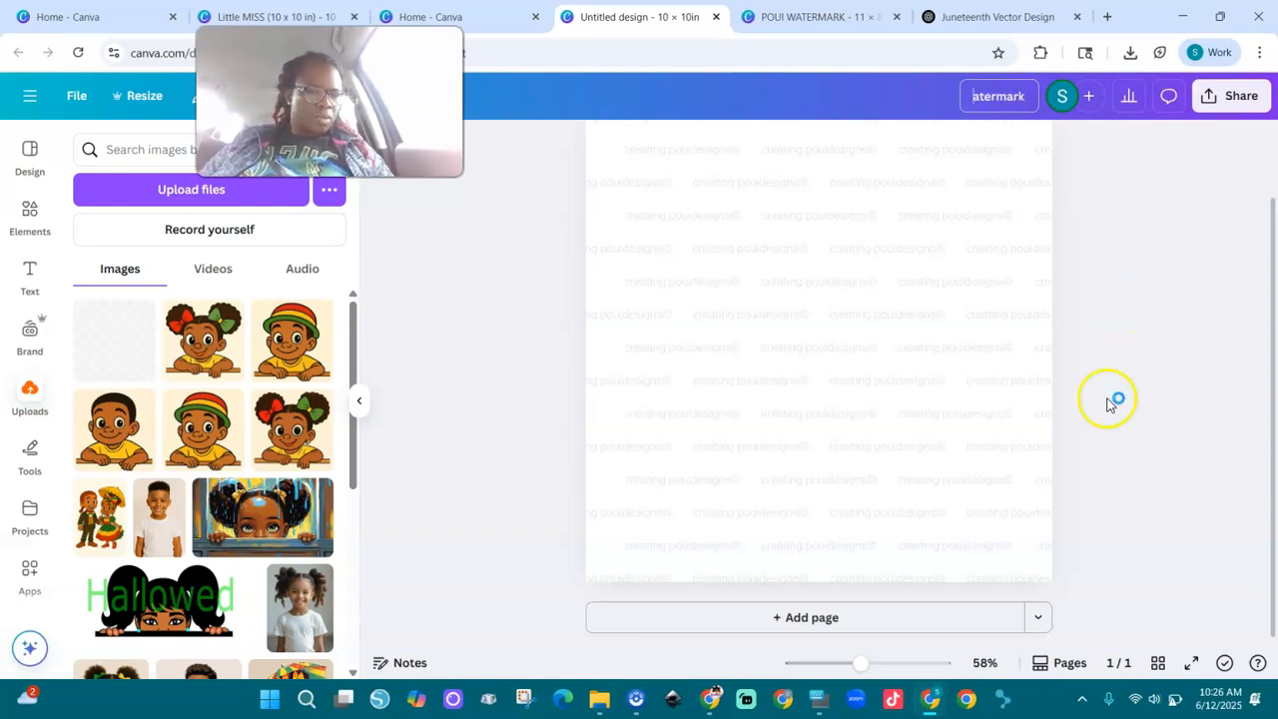
pyautogui.click(817, 704)
pyautogui.click(949, 404)
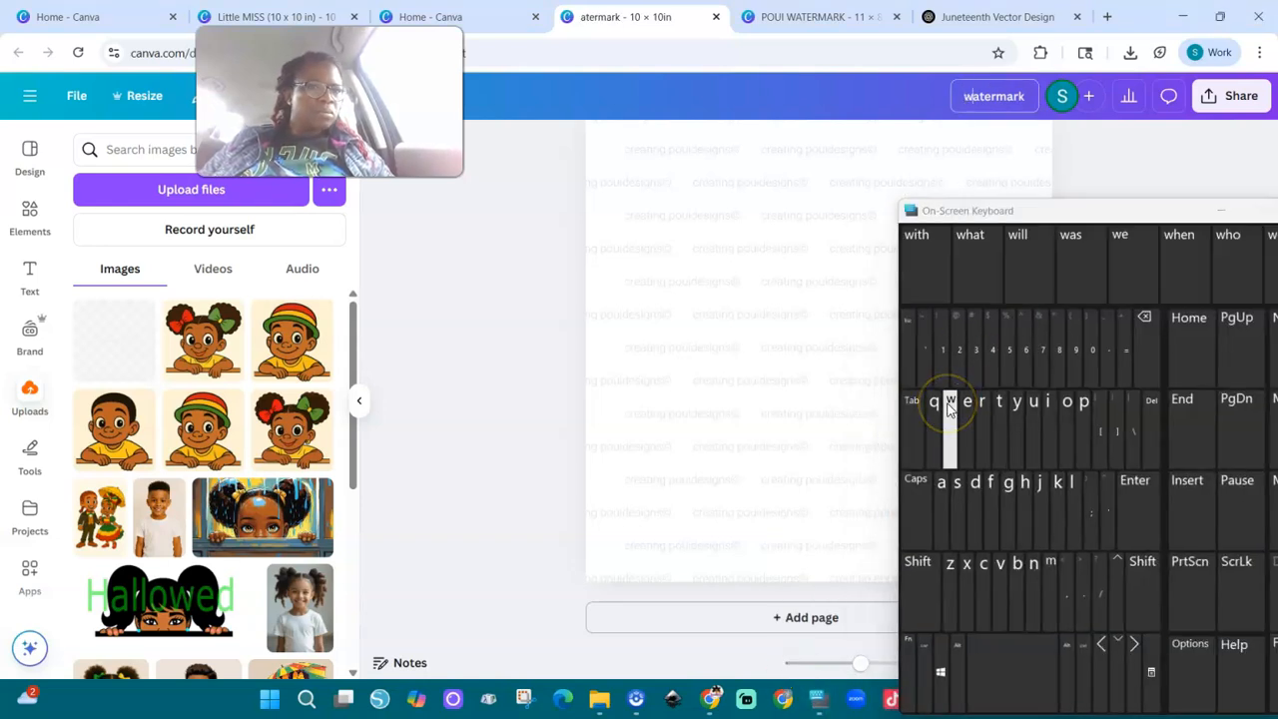
pyautogui.click(1070, 117)
pyautogui.click(529, 195)
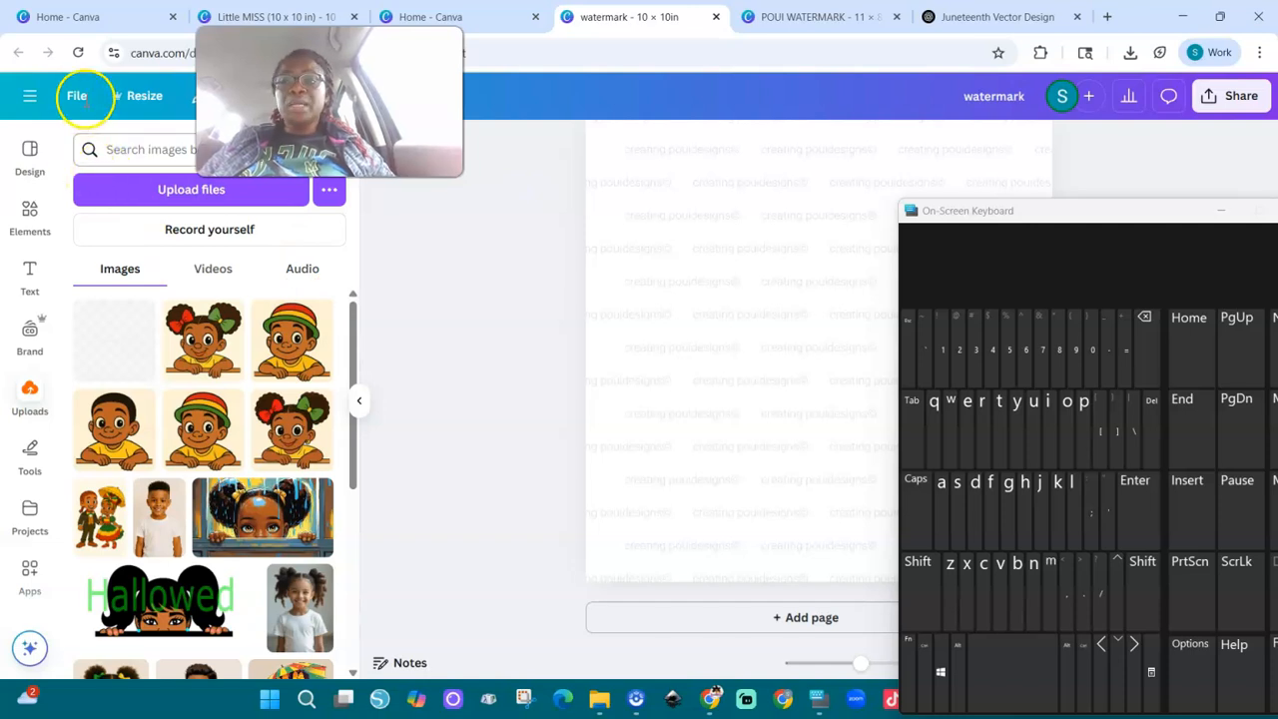
# Step: Return to the home page and reopen the "watermark" design from the recent designs
pyautogui.click(31, 98)
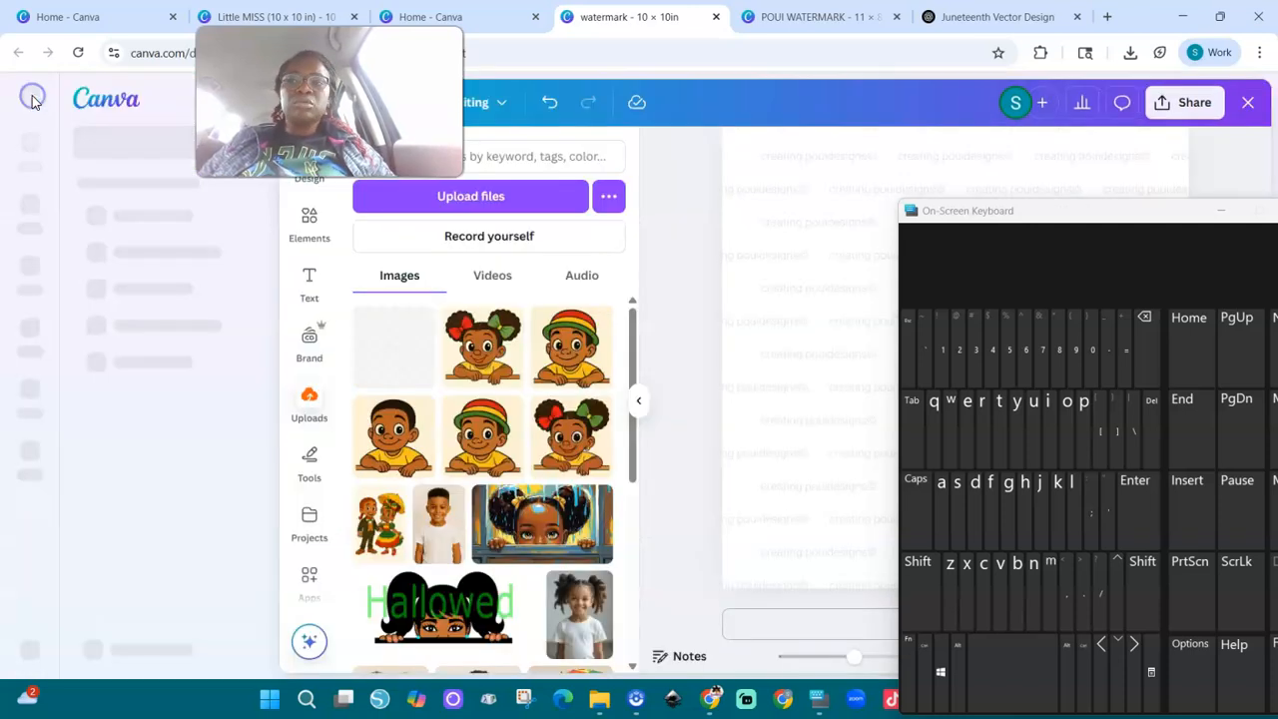
pyautogui.click(113, 105)
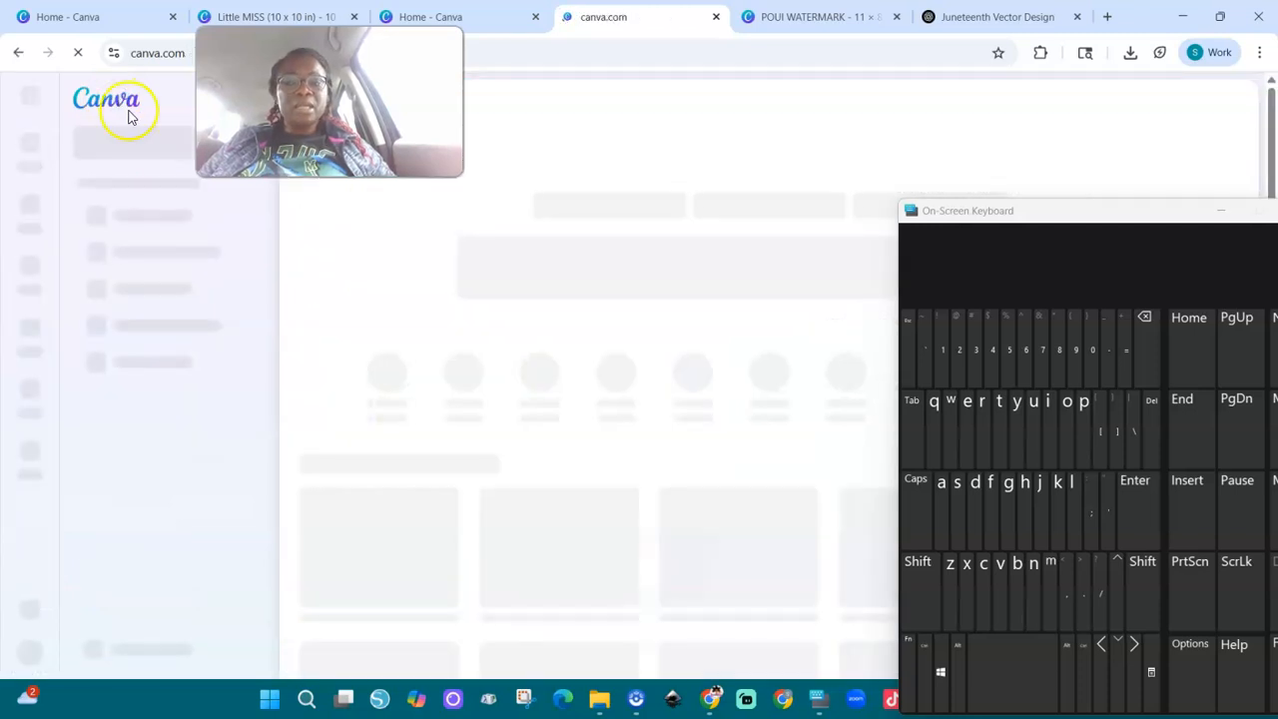
pyautogui.click(1220, 213)
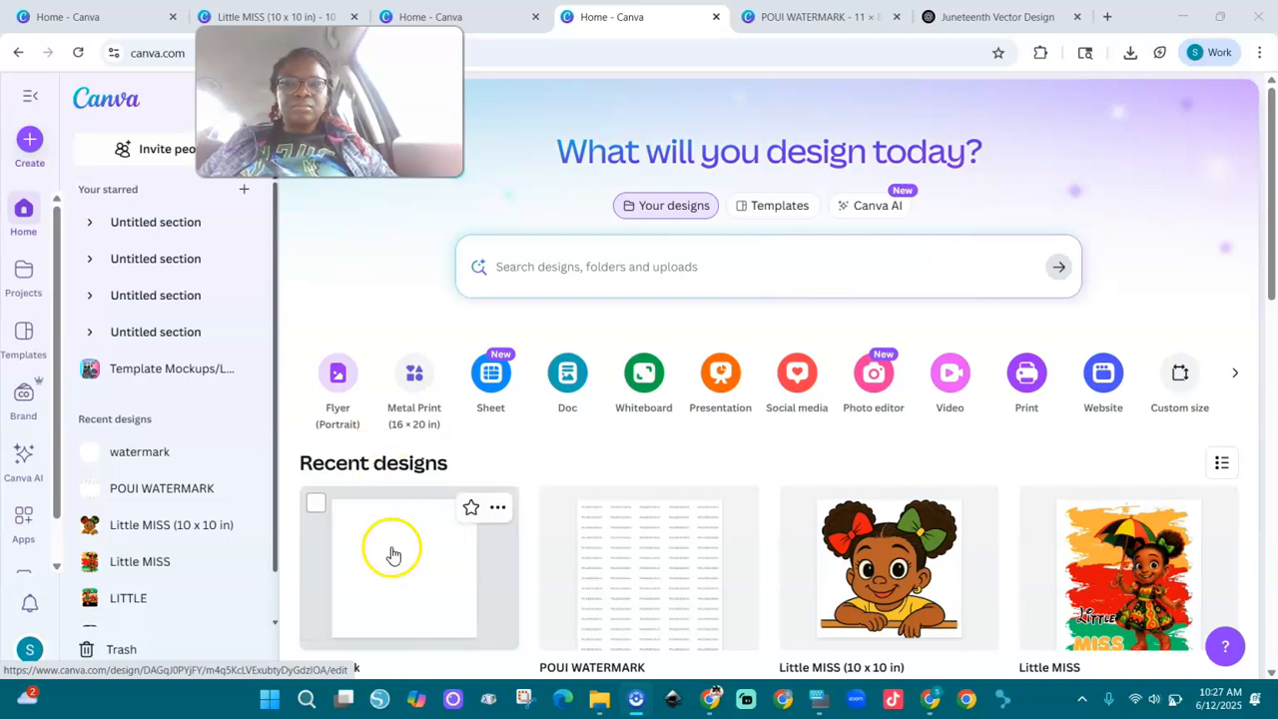
pyautogui.click(392, 554)
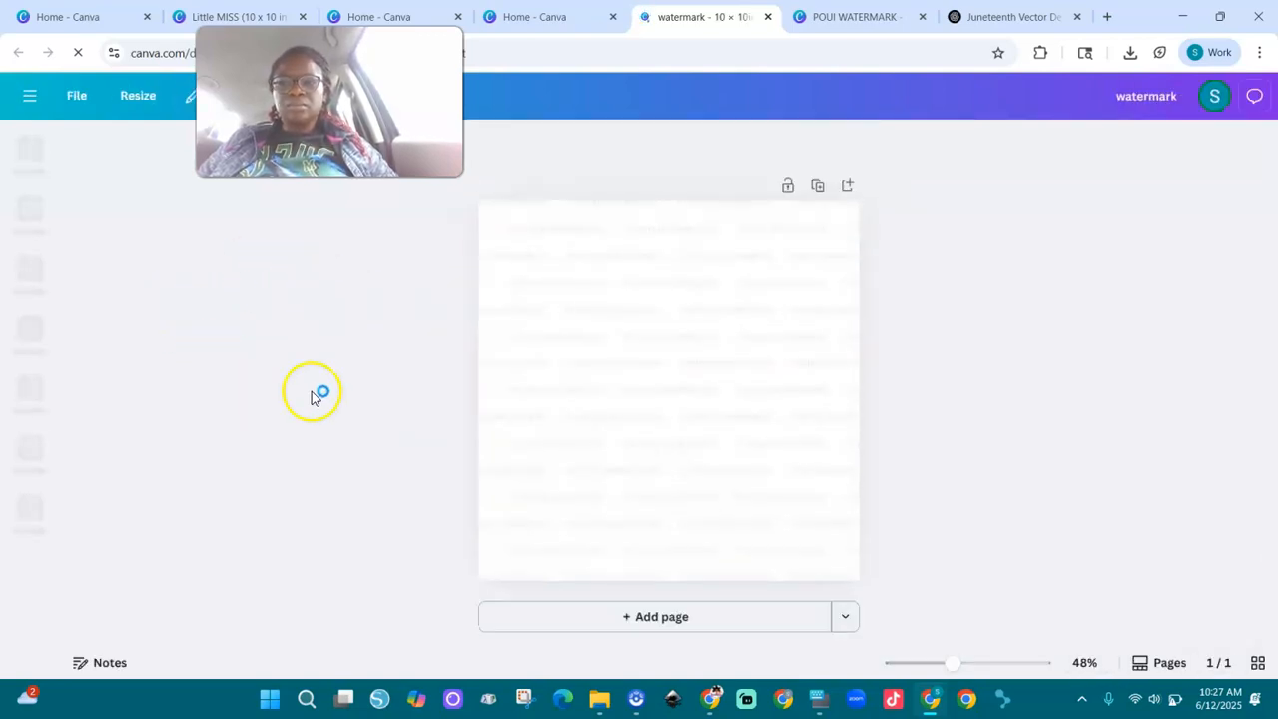
pyautogui.click(31, 402)
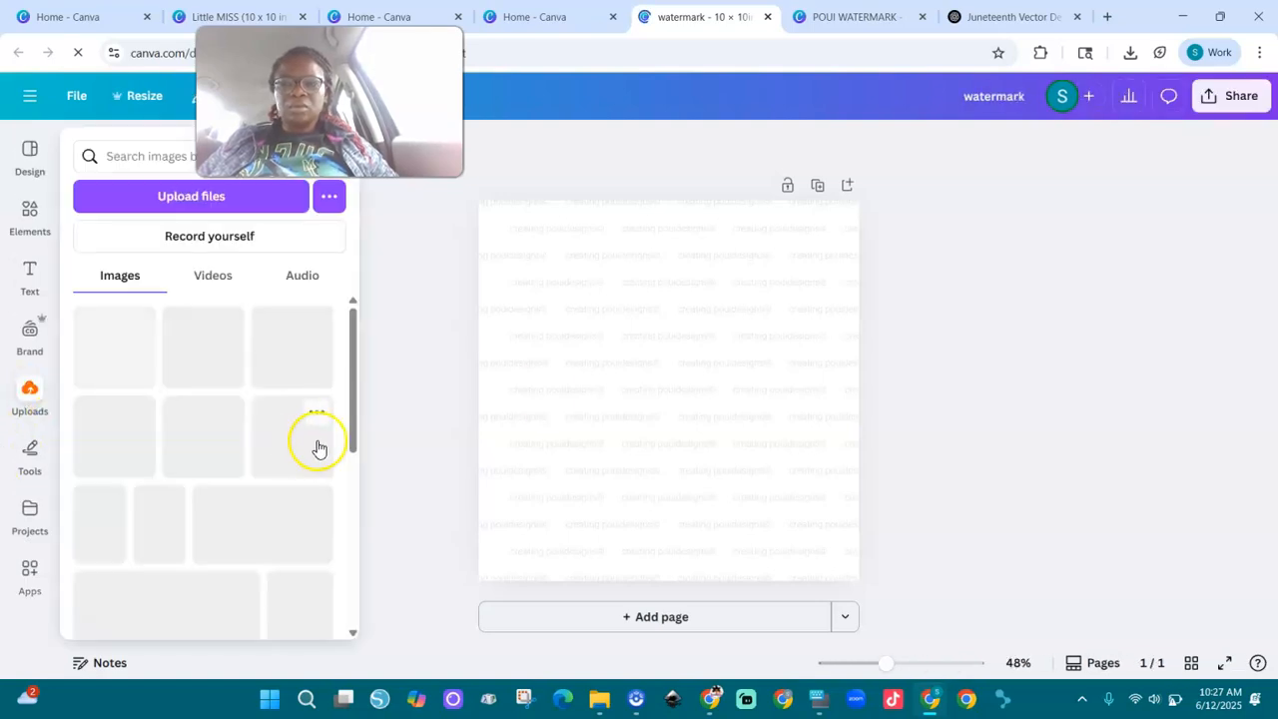
pyautogui.click(565, 342)
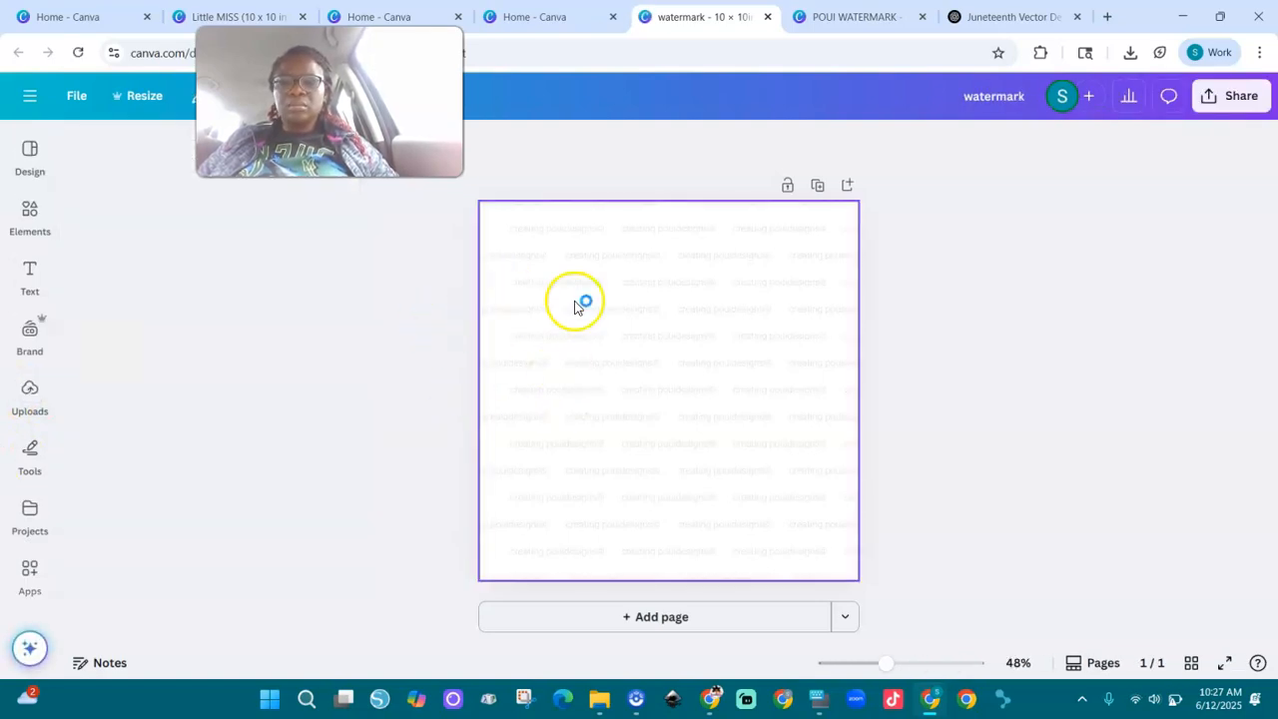
# Step: Download the watermark design as a PNG with a transparent background
pyautogui.click(1224, 102)
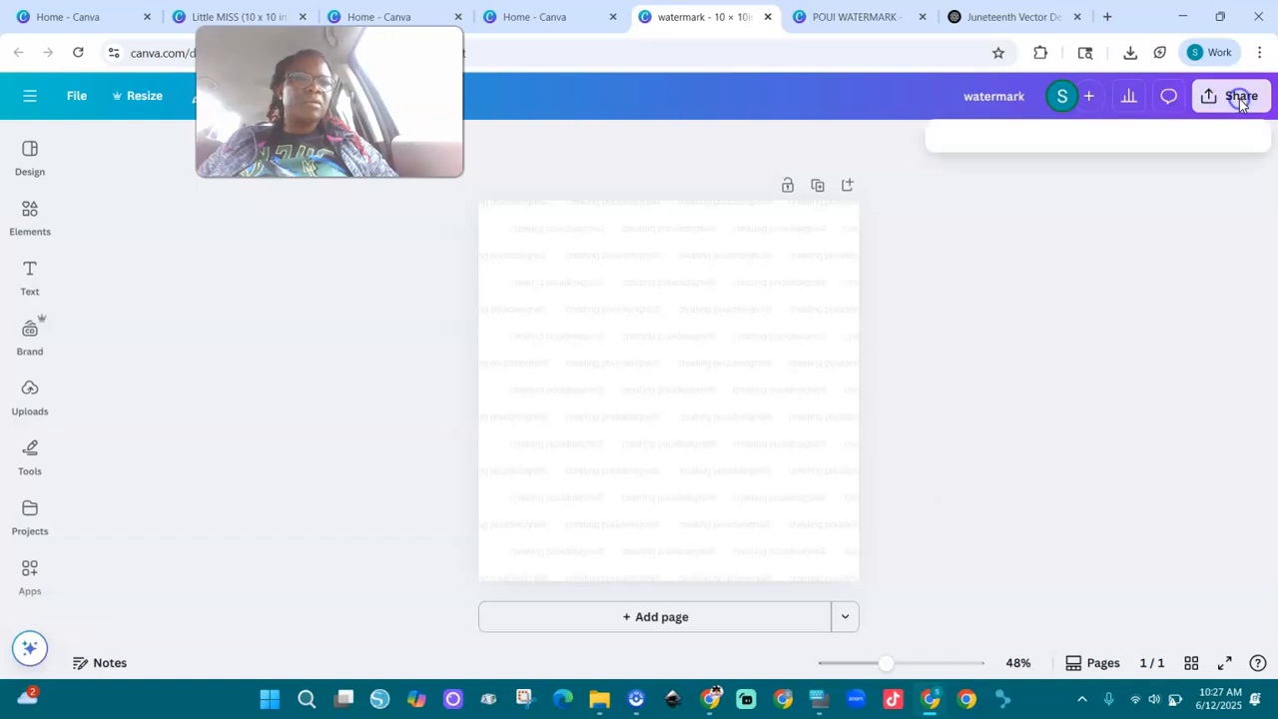
pyautogui.click(978, 442)
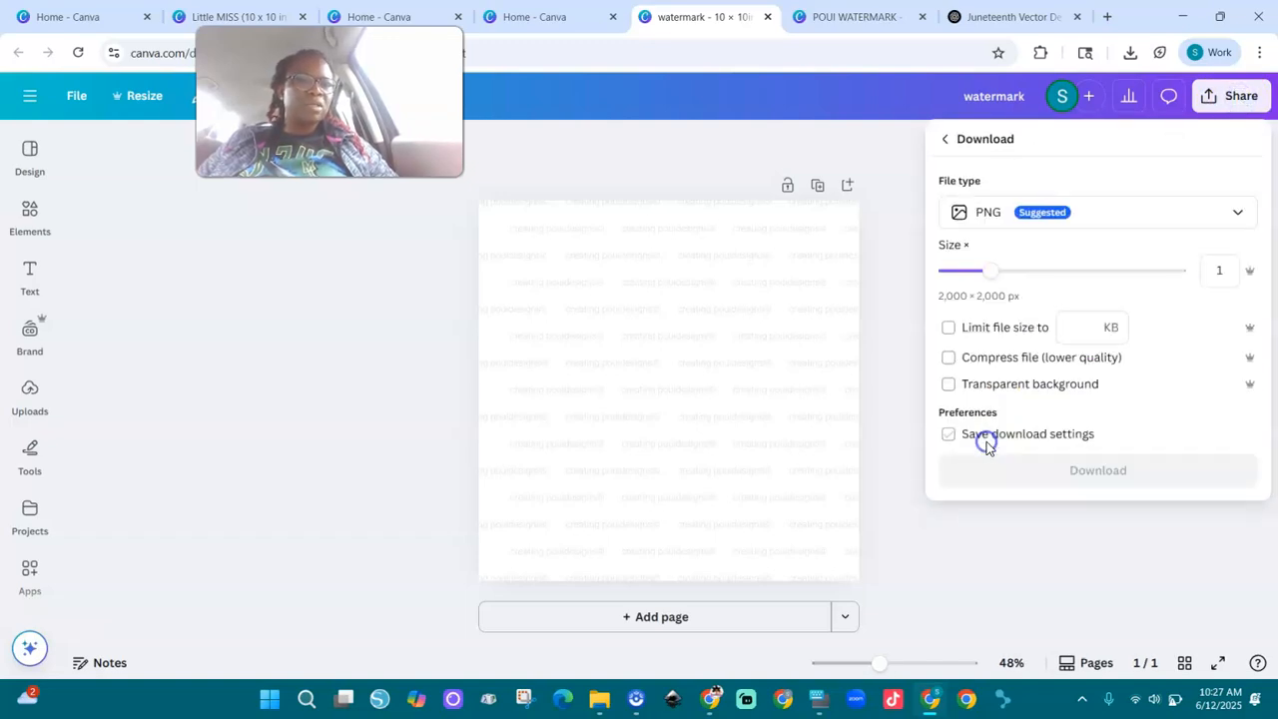
pyautogui.click(950, 386)
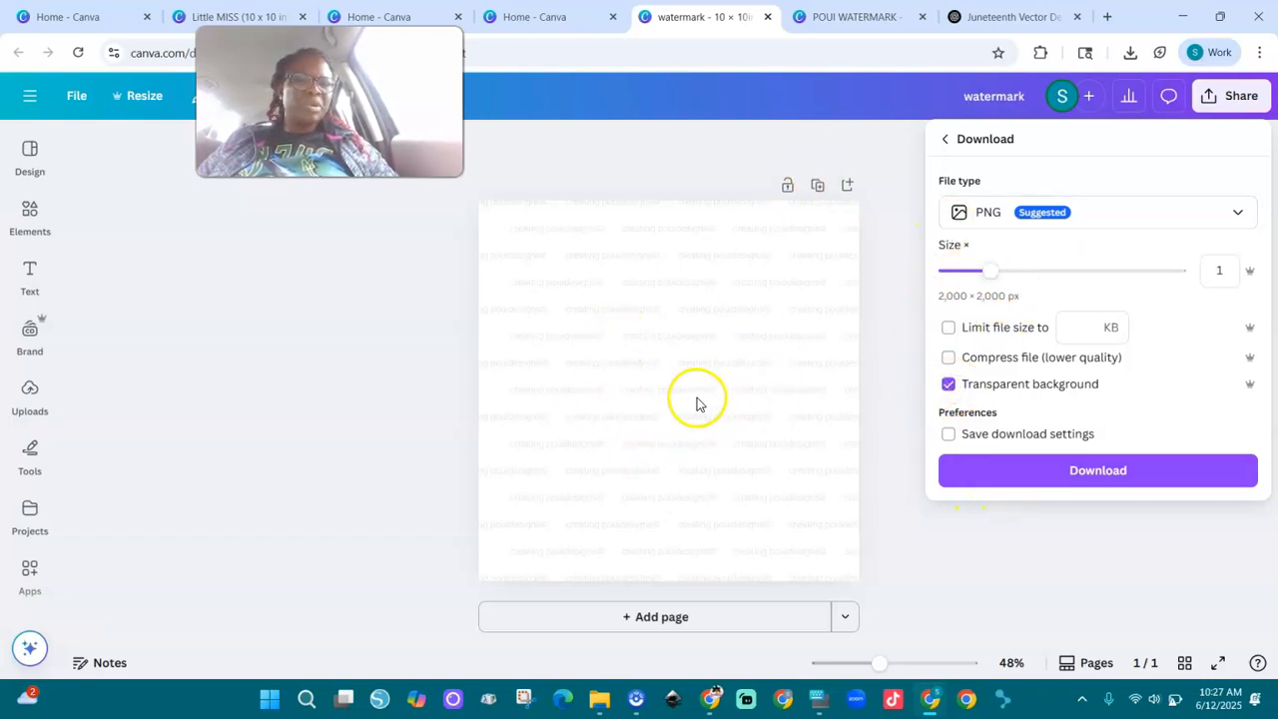
pyautogui.click(1096, 474)
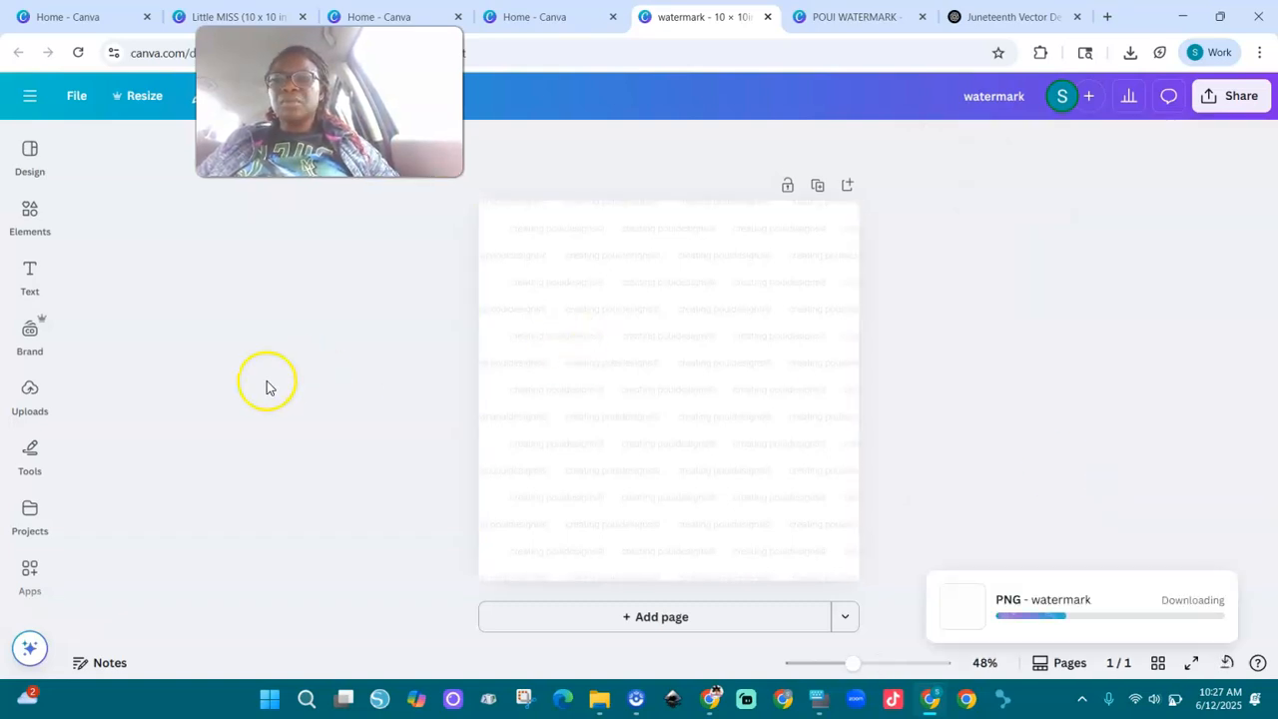
# Step: Upload watermark.png from the Downloads folder to the Brand Kit logos and save the change
pyautogui.click(32, 396)
pyautogui.click(34, 337)
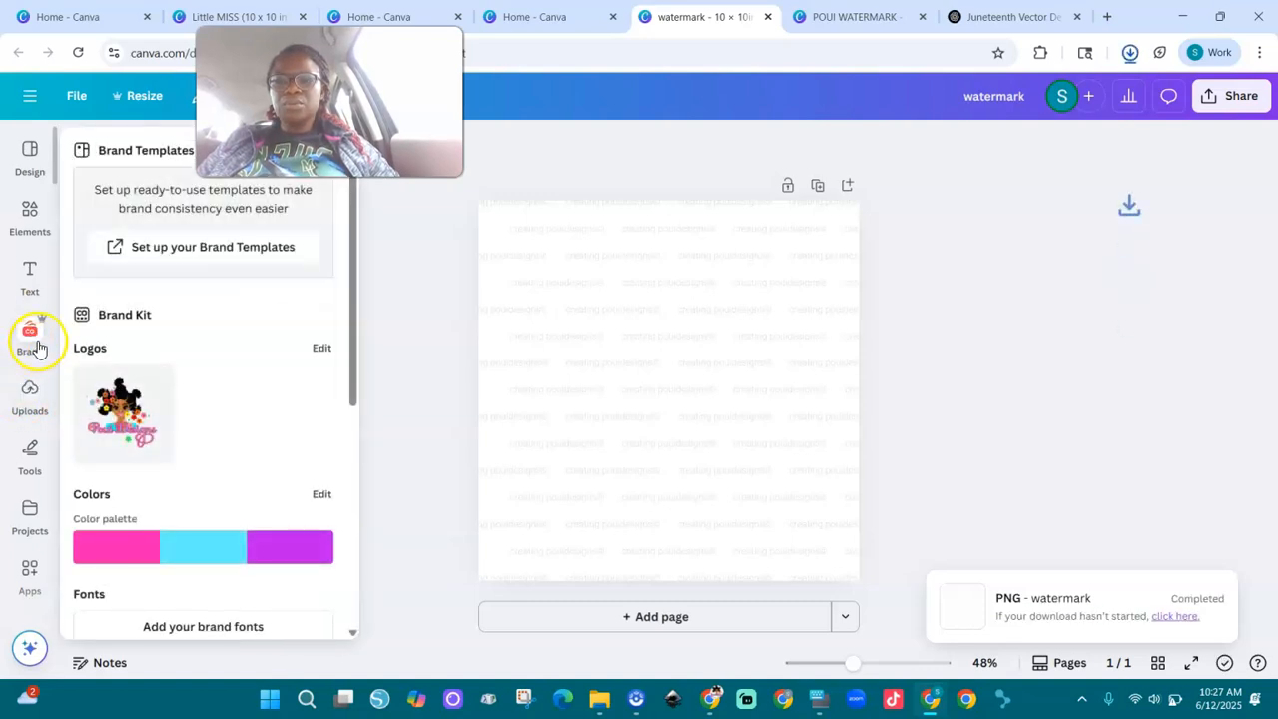
pyautogui.click(327, 350)
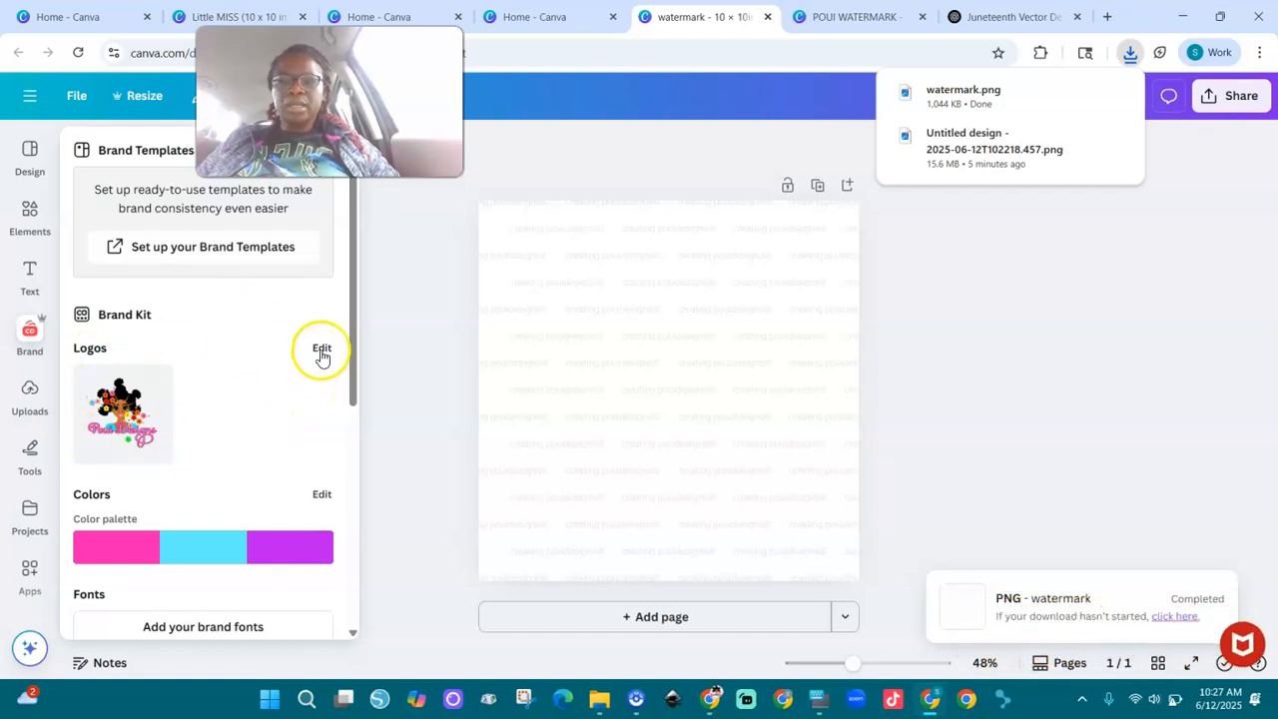
pyautogui.click(322, 352)
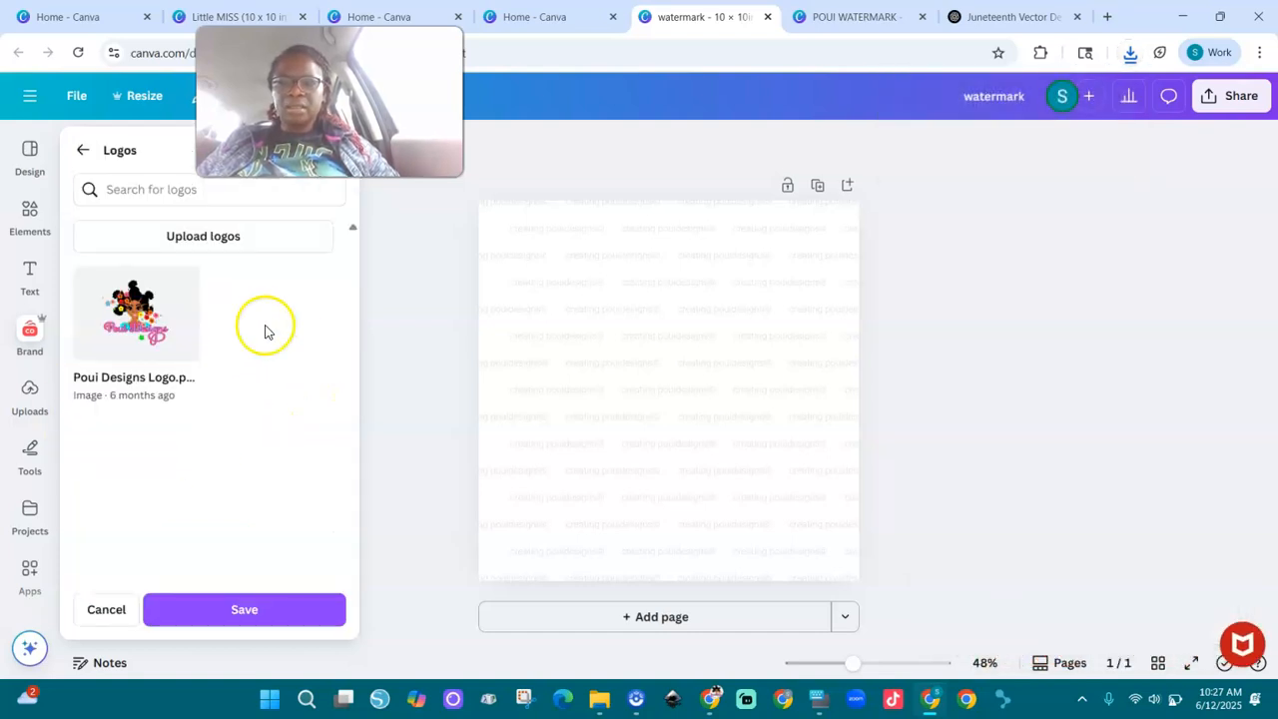
pyautogui.click(263, 240)
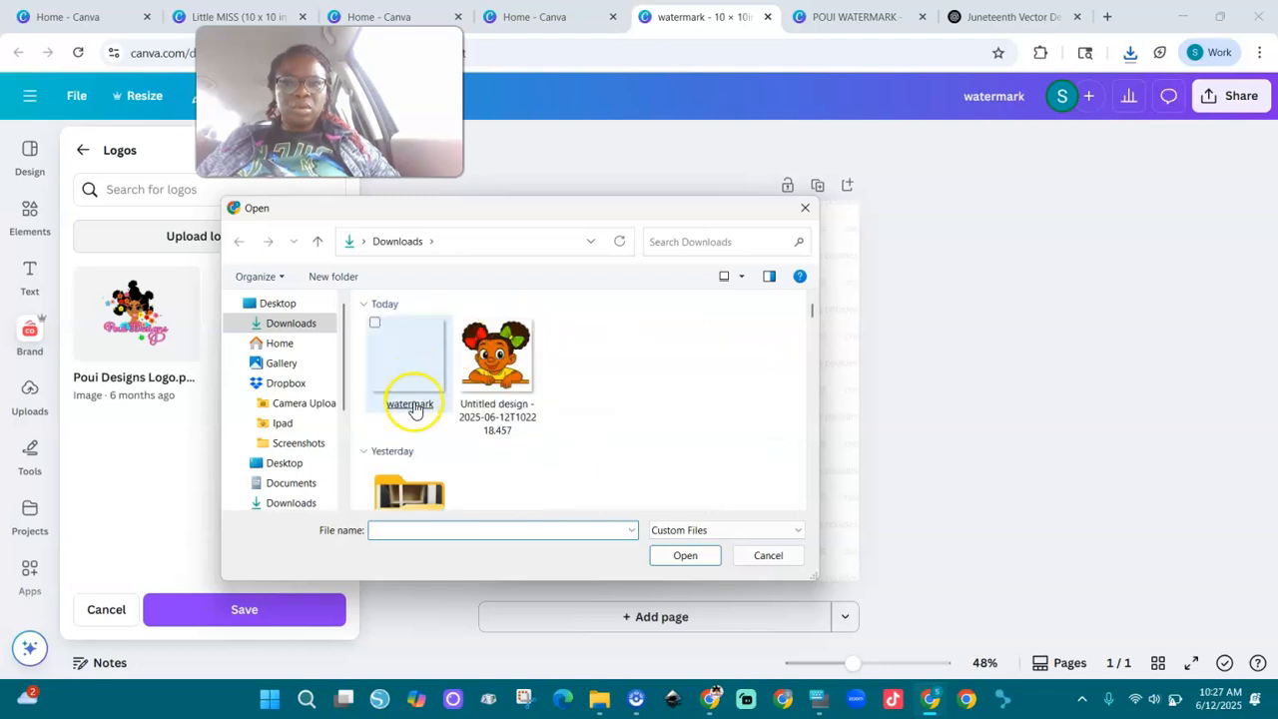
pyautogui.doubleClick(413, 362)
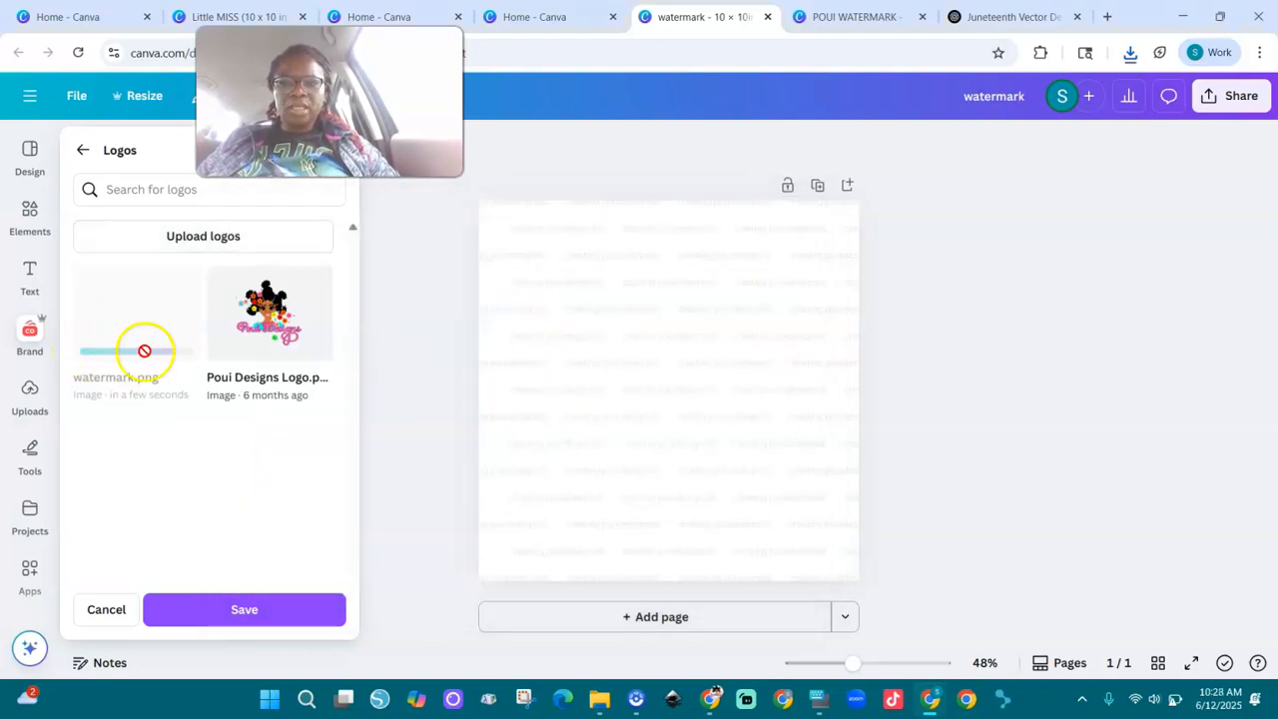
pyautogui.click(266, 617)
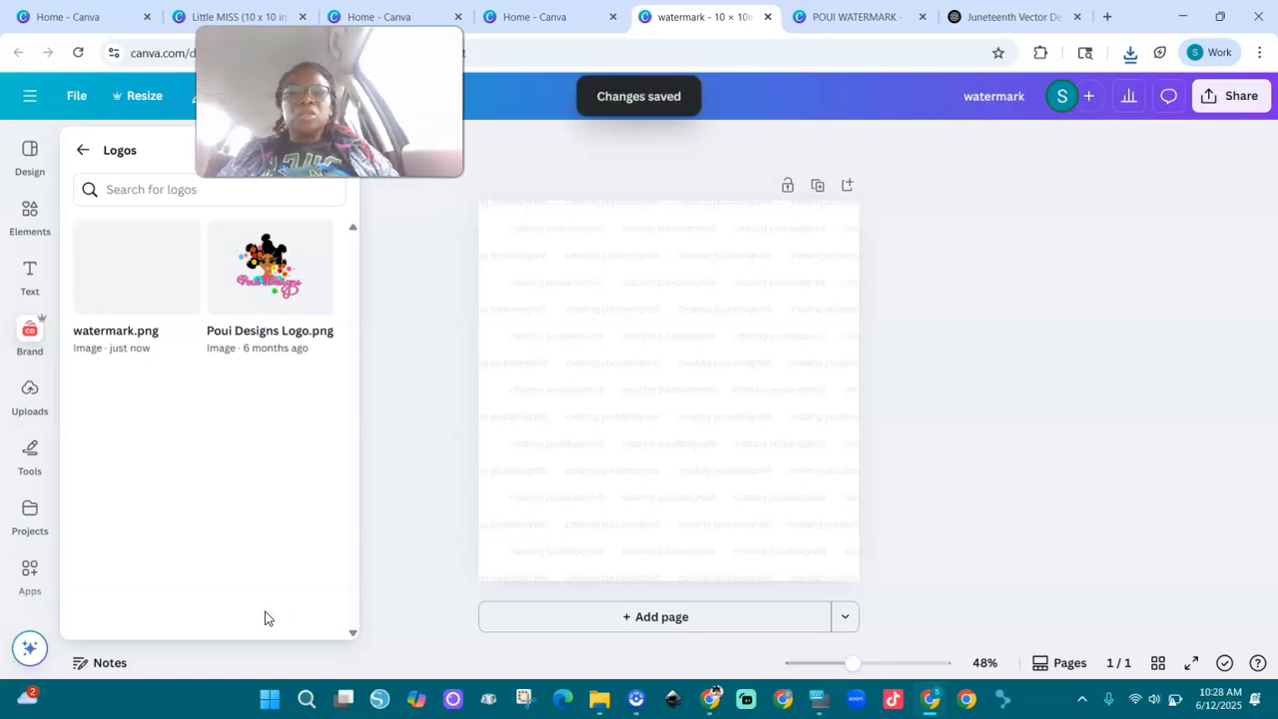
# Step: Add a second page and set the uploaded image of the girl with red and green bows as its background
pyautogui.click(557, 657)
pyautogui.click(659, 611)
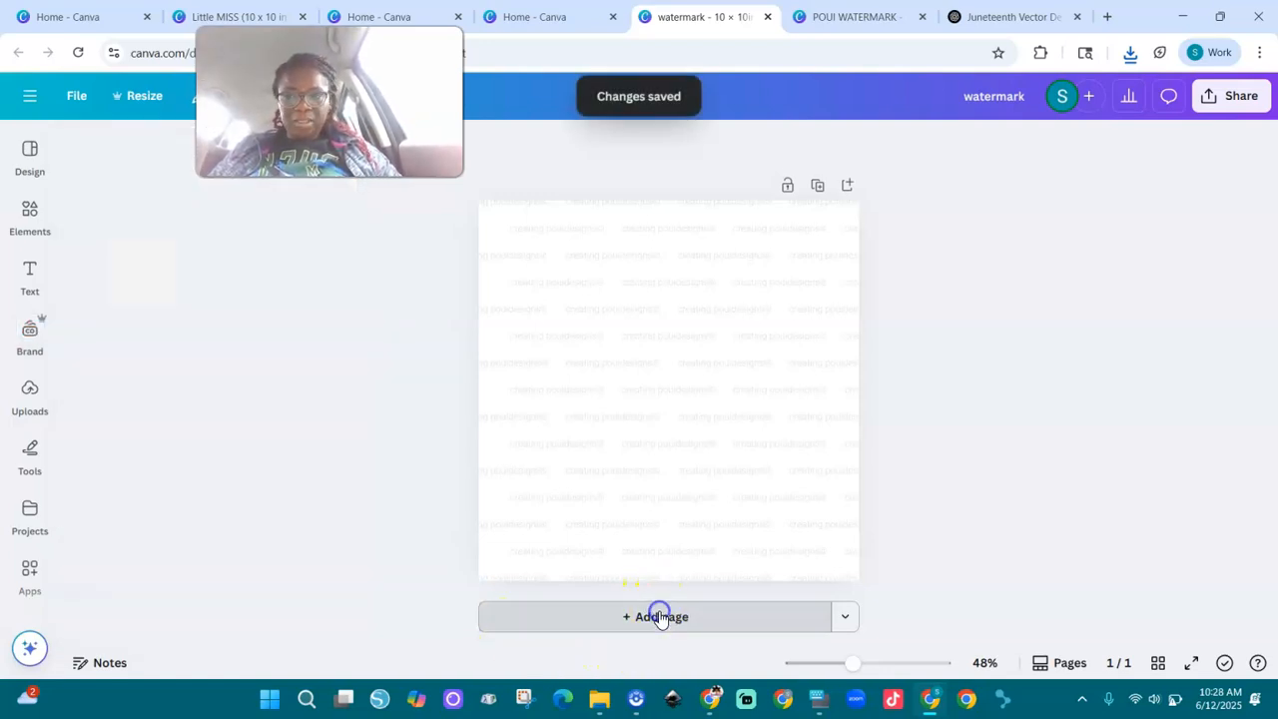
pyautogui.click(30, 334)
pyautogui.click(30, 278)
pyautogui.click(30, 334)
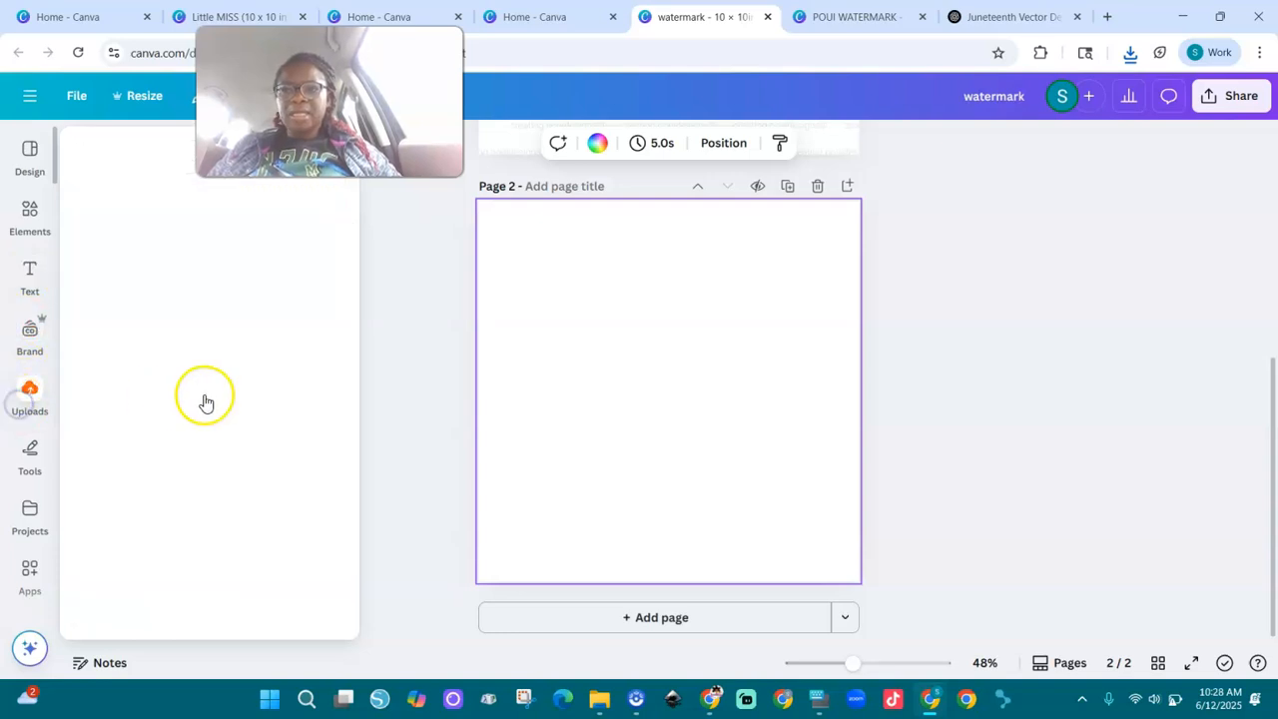
pyautogui.click(186, 324)
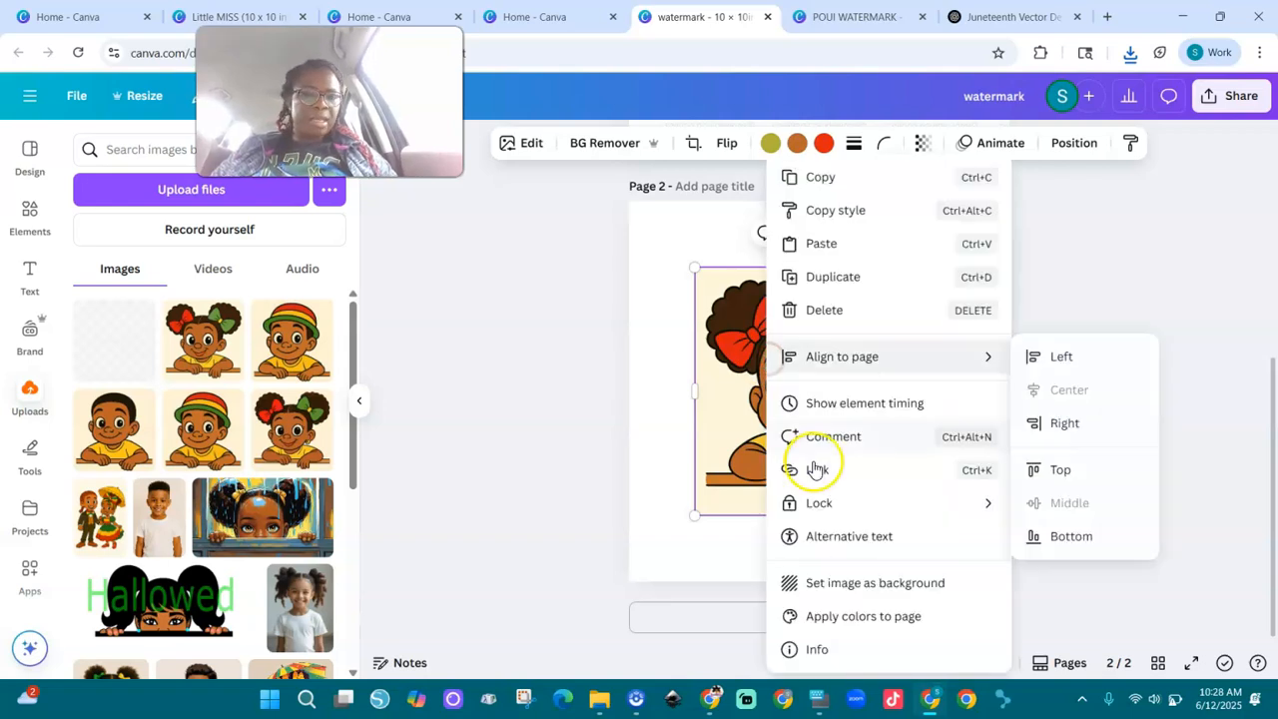
pyautogui.click(814, 585)
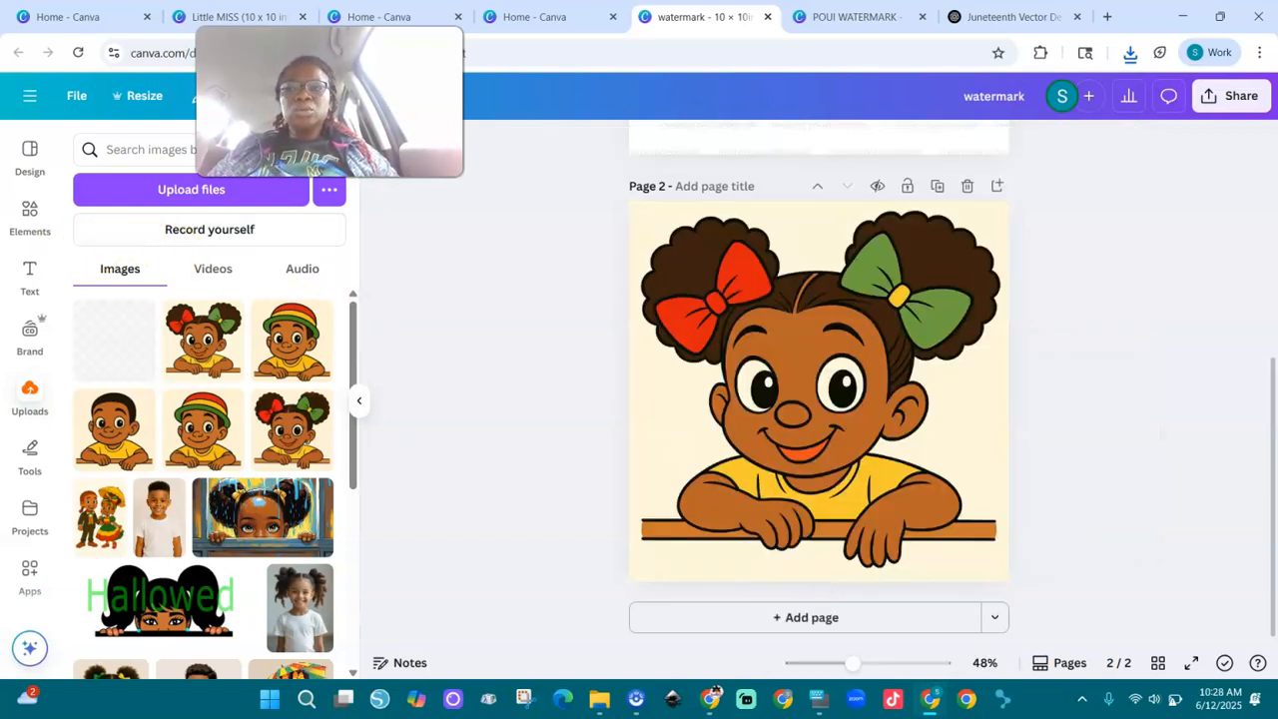
# Step: Place watermark.png from the brand logos over the girl on page 2 and enlarge it to cover the whole page
pyautogui.click(27, 332)
pyautogui.click(127, 281)
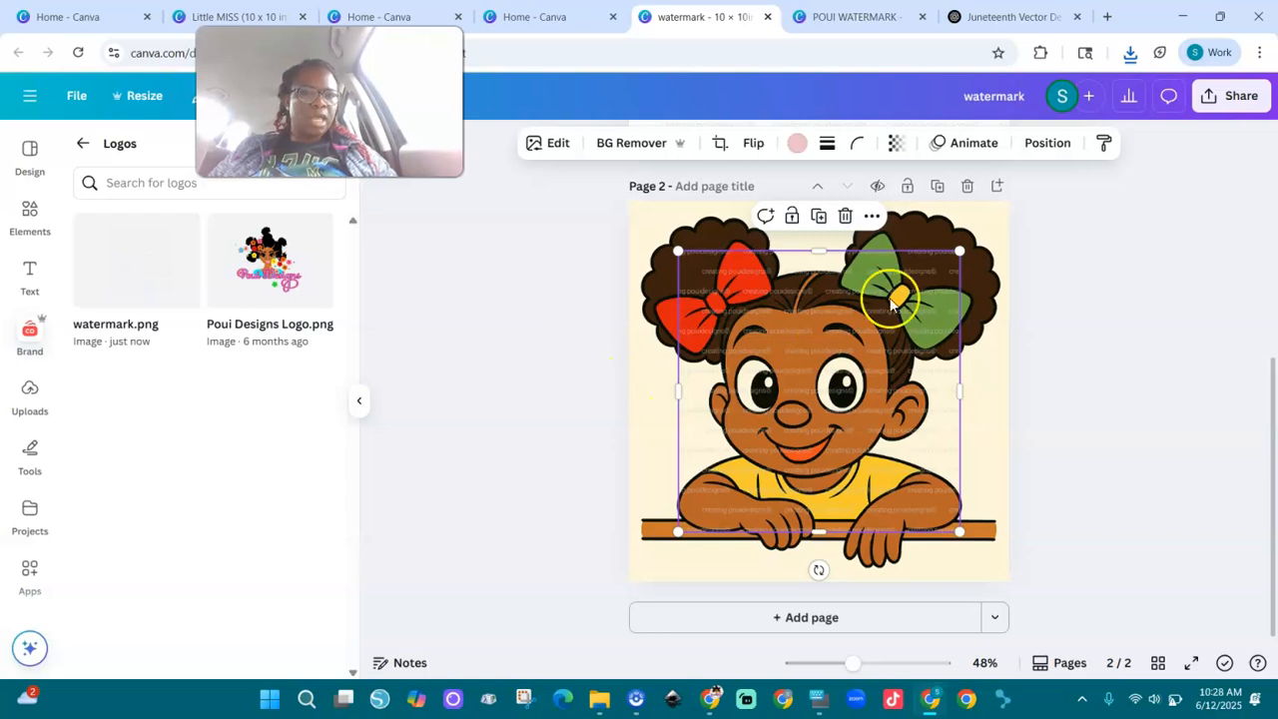
pyautogui.moveTo(958, 252); pyautogui.dragTo(1025, 189)
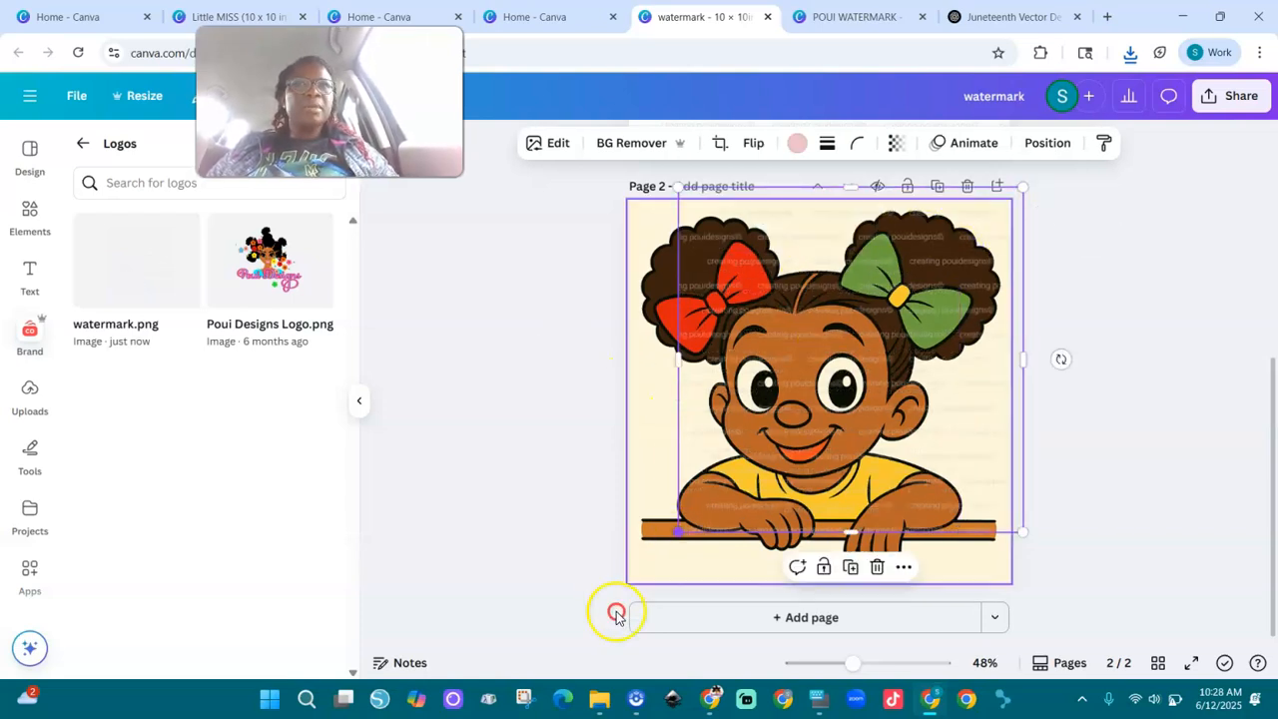
pyautogui.rightClick(576, 651)
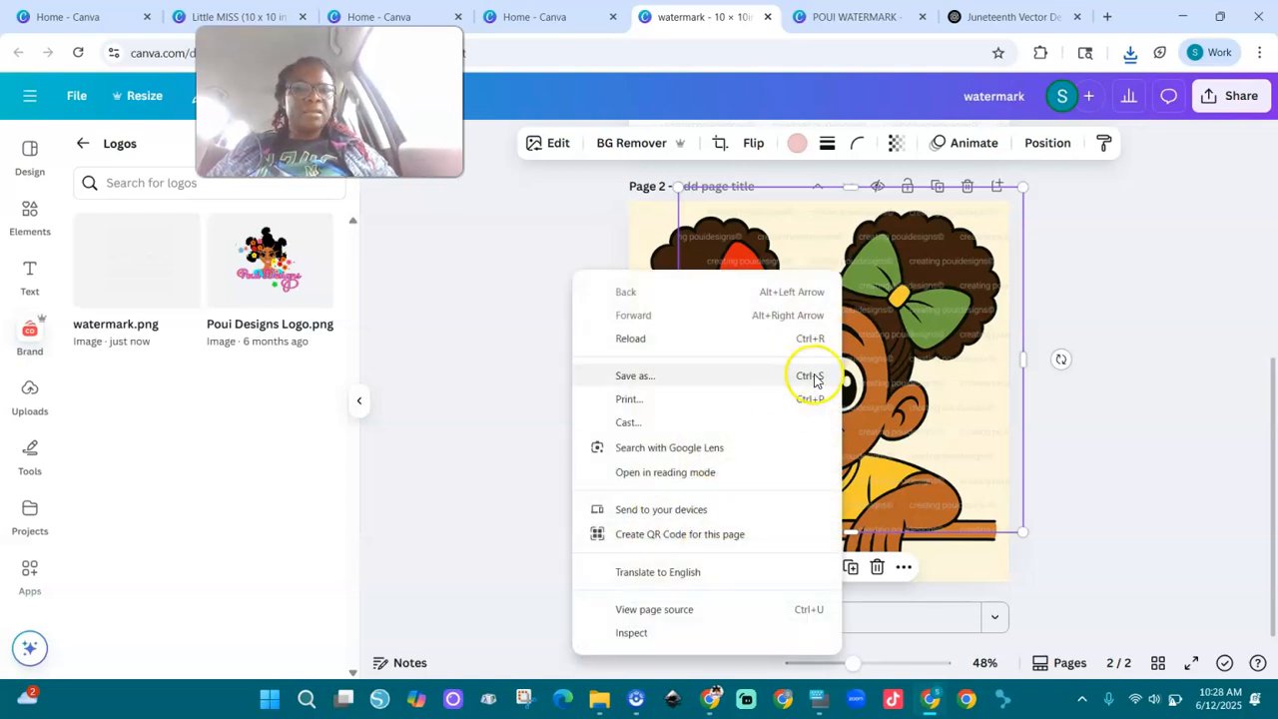
pyautogui.click(984, 281)
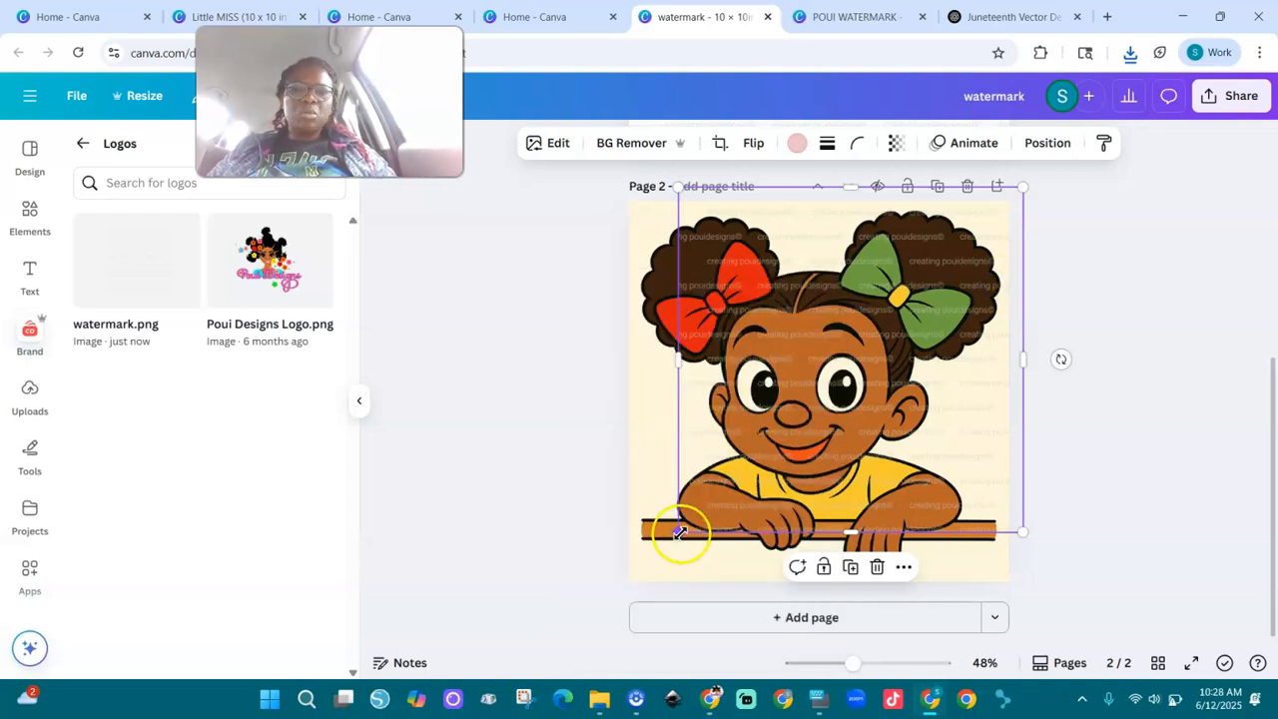
pyautogui.moveTo(675, 531); pyautogui.dragTo(599, 616)
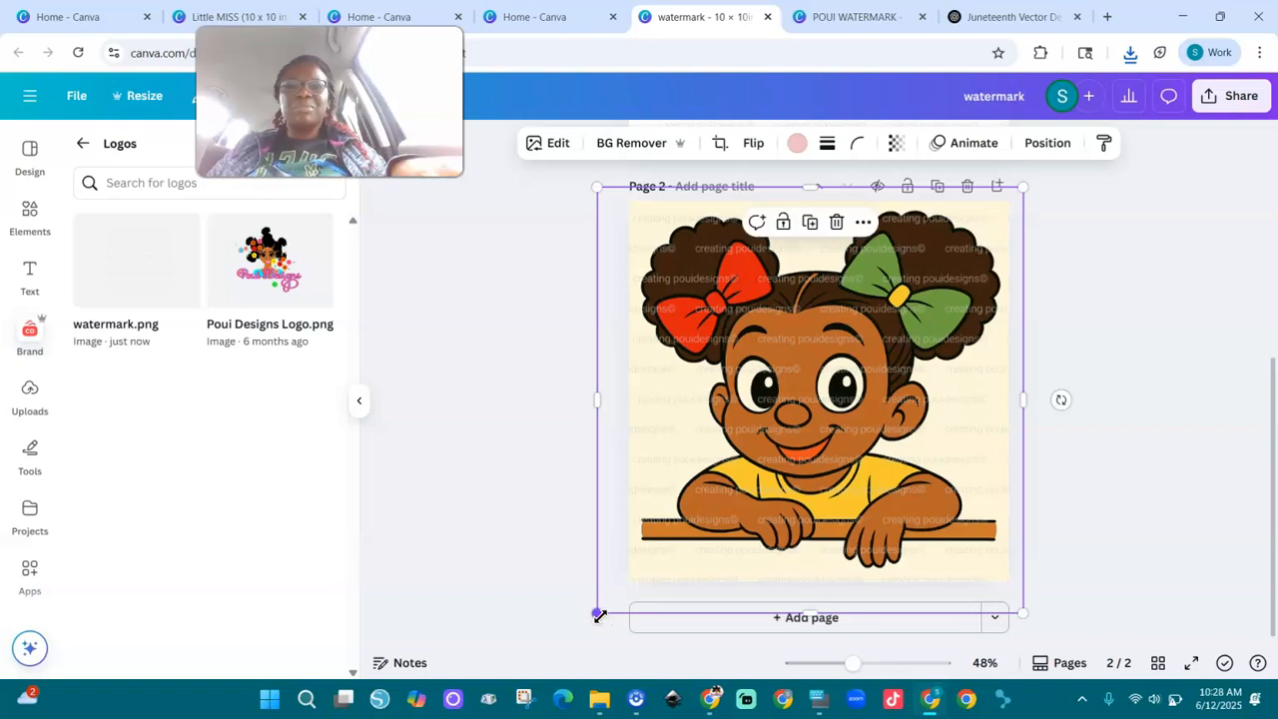